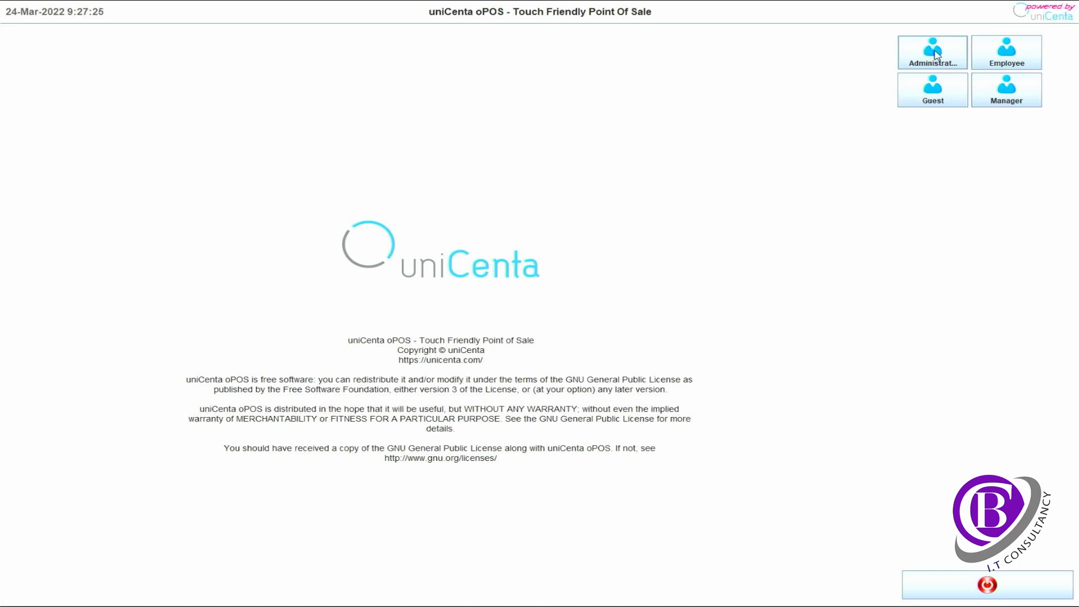
Log in as Administrator and open System > Configuration from the side menu
left_click(933, 52)
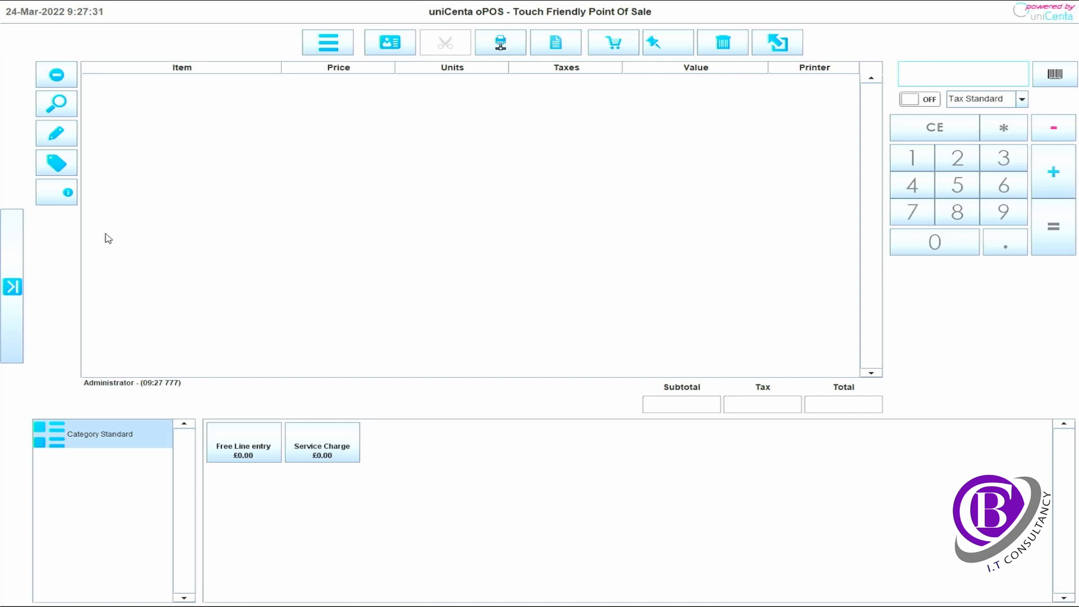
left_click(12, 288)
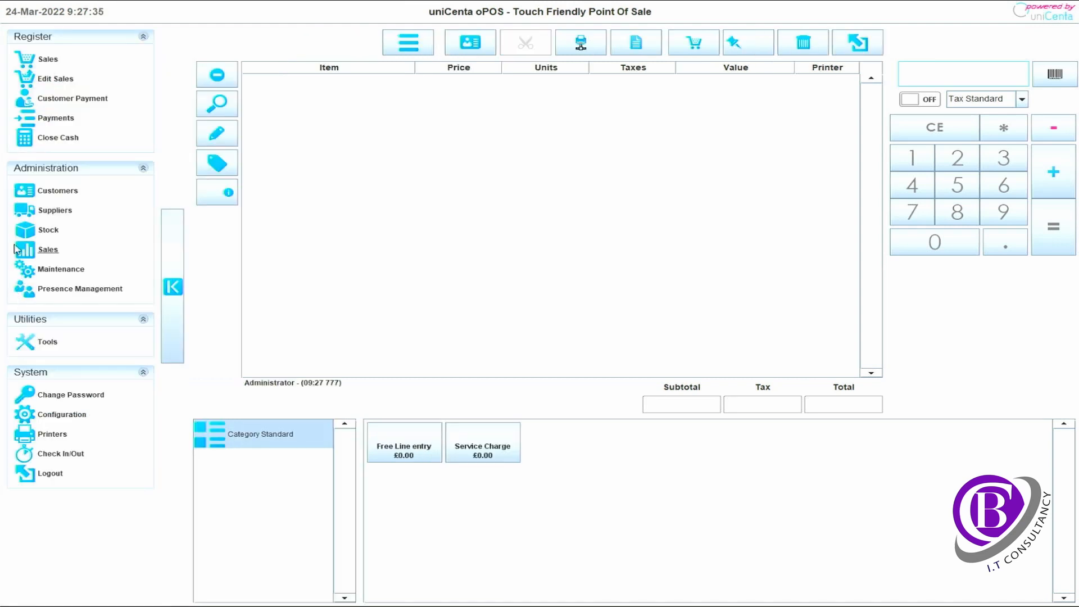
left_click(64, 417)
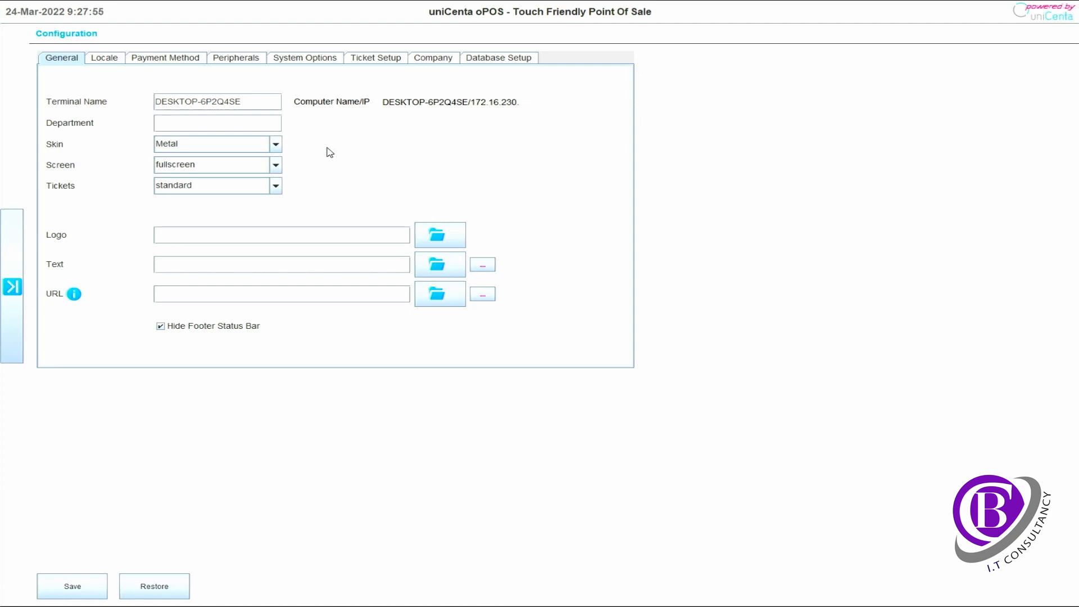
Switch the skin to Business, revert it to Metal, and keep Tickets as standard
left_click(276, 145)
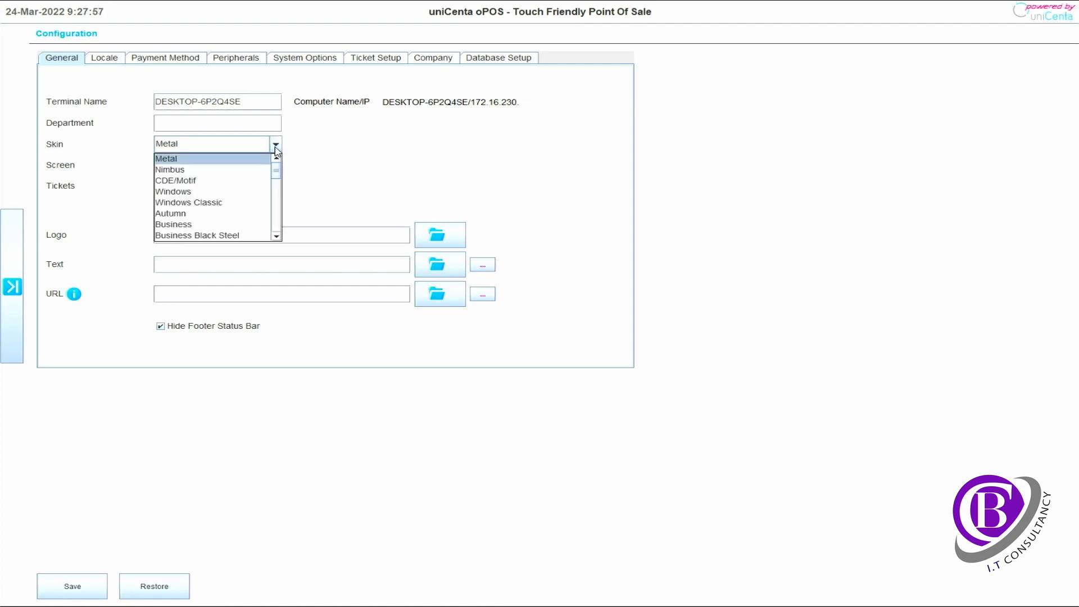
left_click(235, 224)
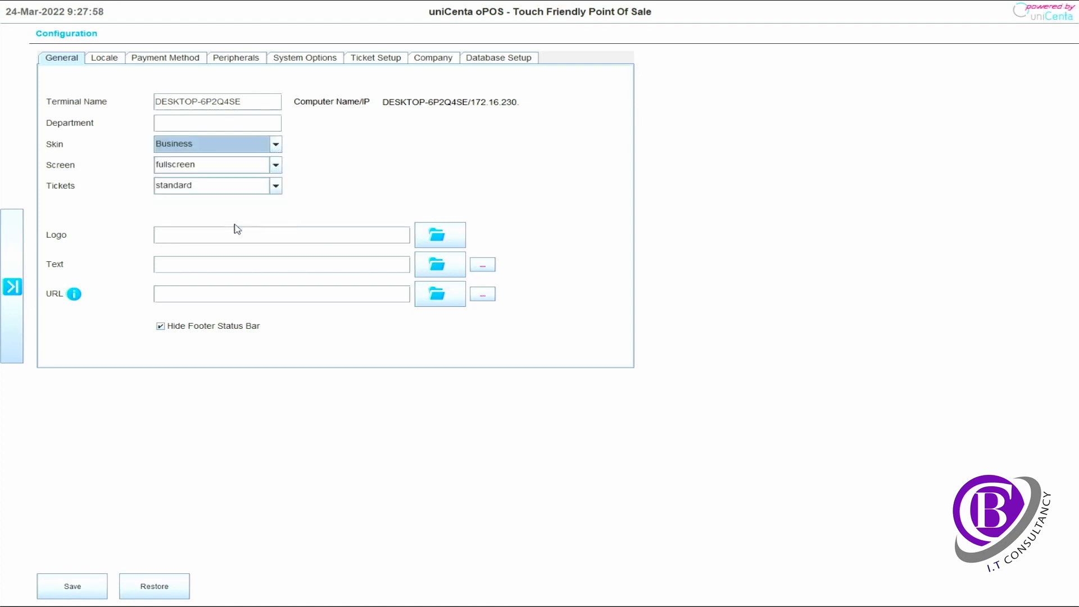
left_click(262, 142)
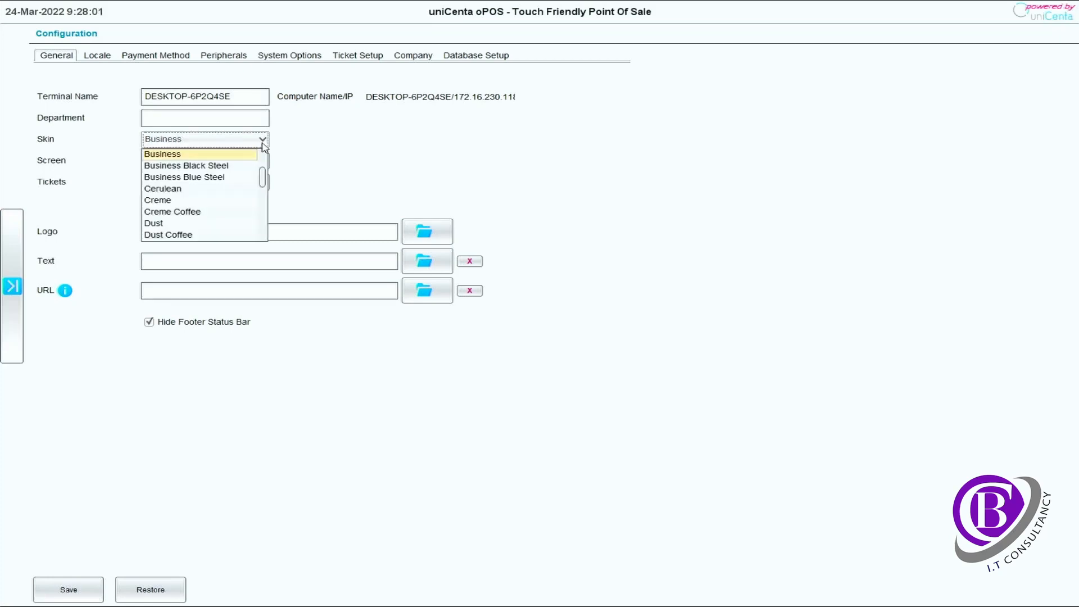
scroll(248, 160, "up", 2)
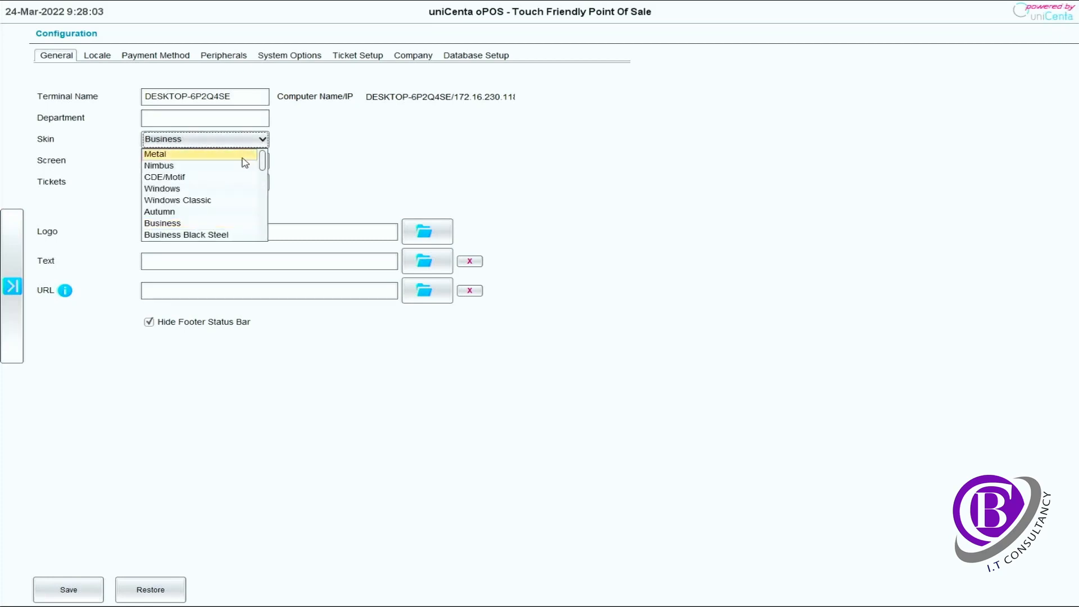
left_click(246, 155)
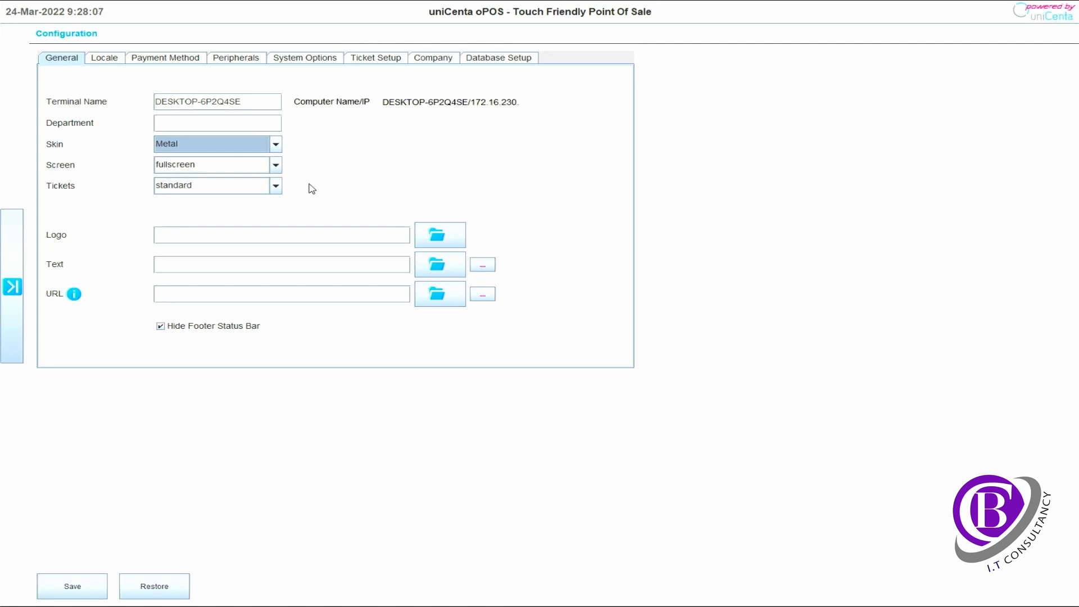
left_click(277, 188)
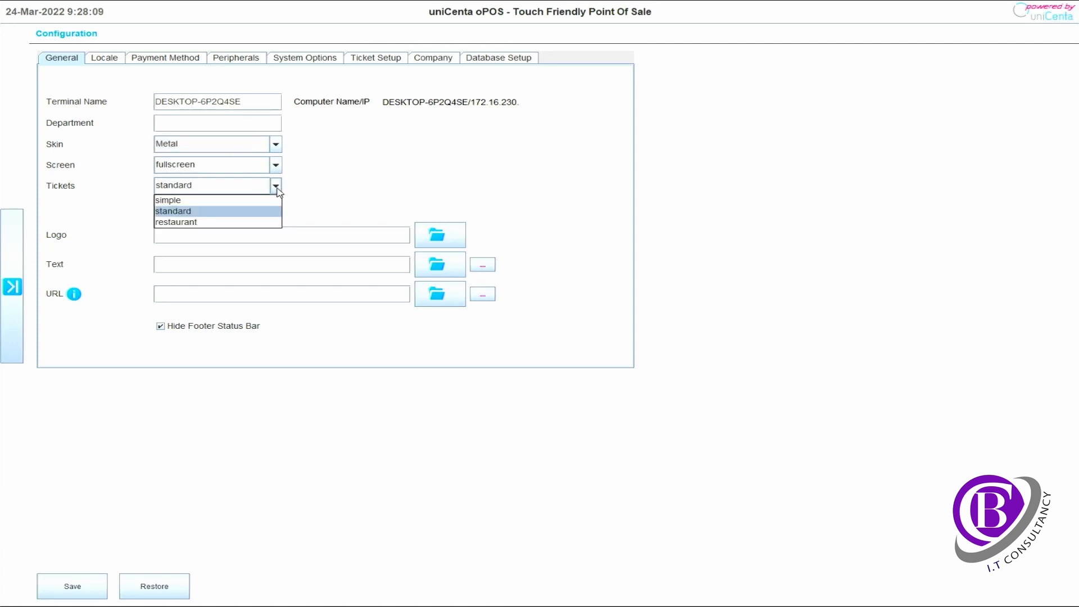
left_click(326, 192)
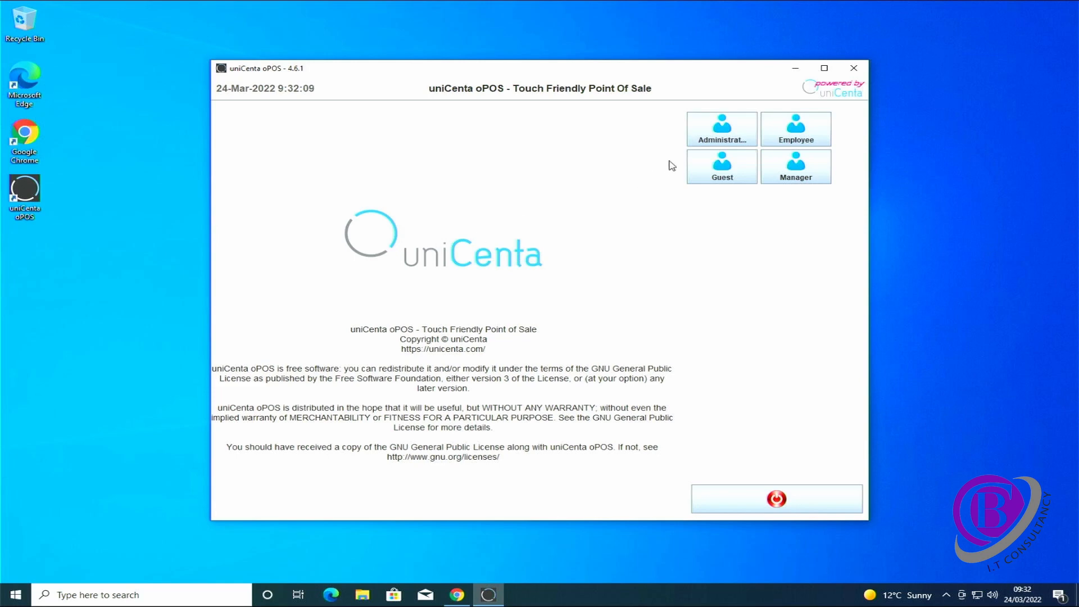
Log in as Administrator, set the logo to Pictures\cbi logo (Small).png, and save
left_click(713, 134)
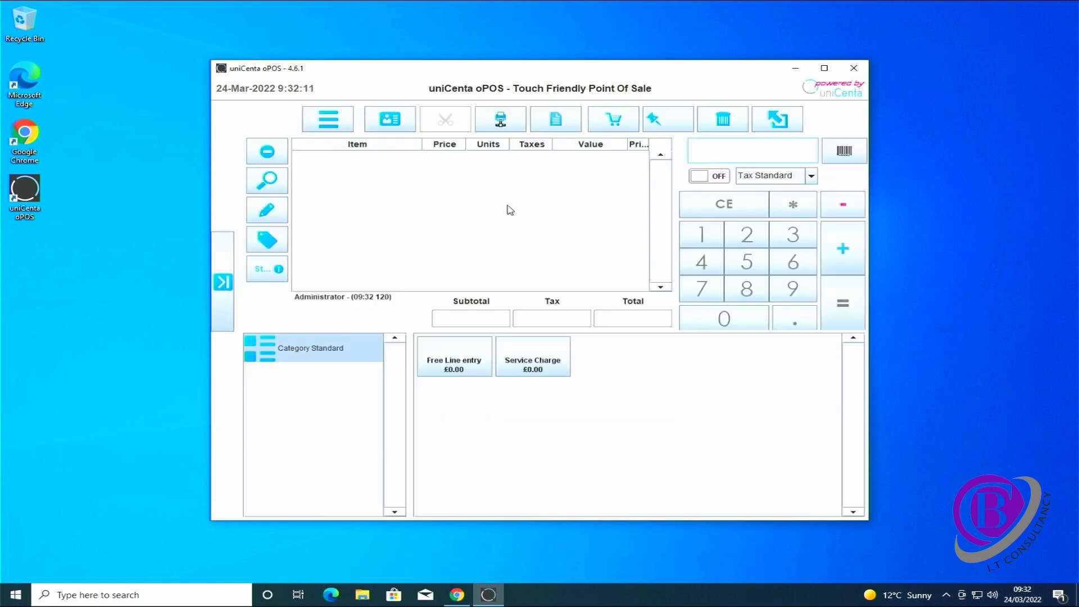
left_click(223, 282)
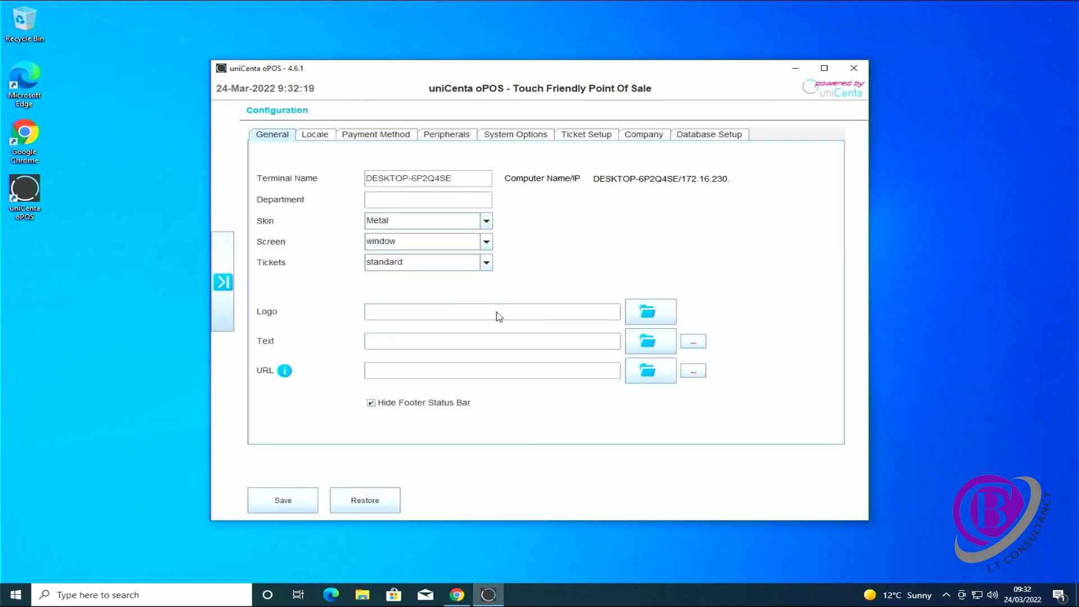
left_click(647, 314)
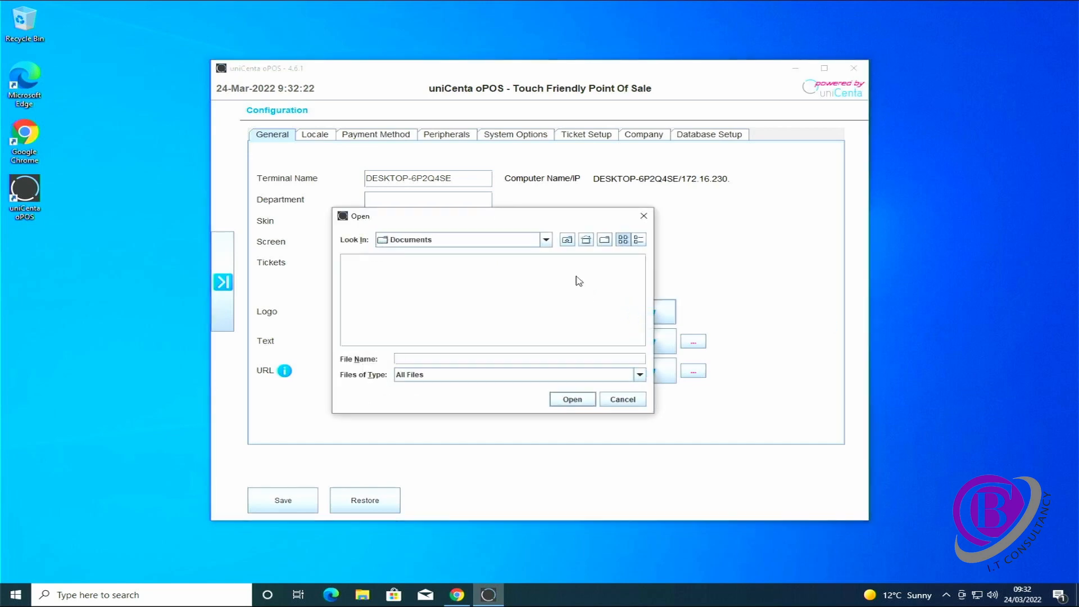
left_click(546, 241)
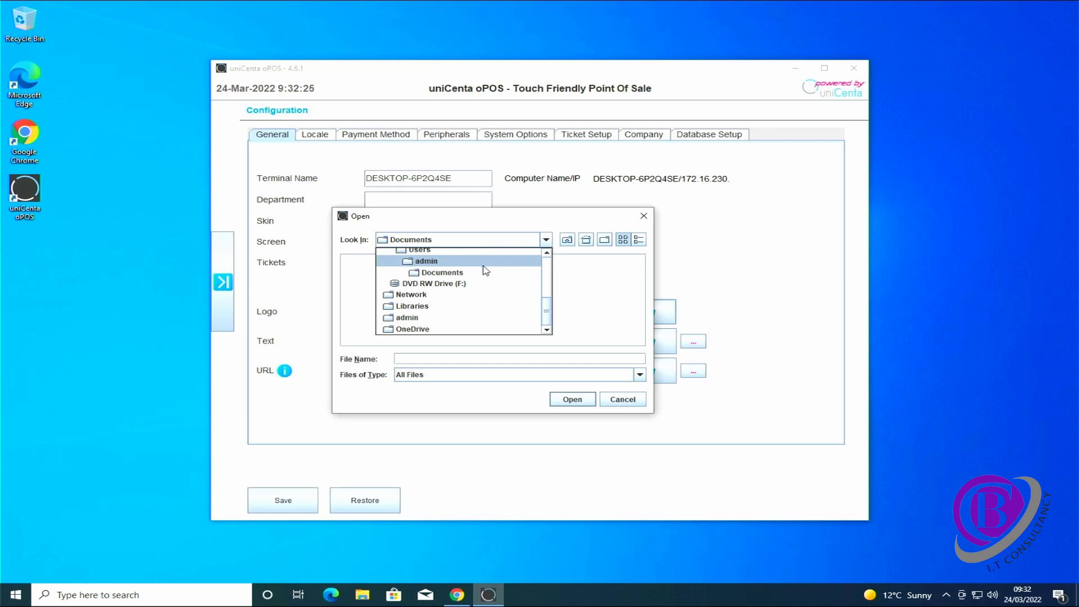
scroll(485, 270, "up", 3)
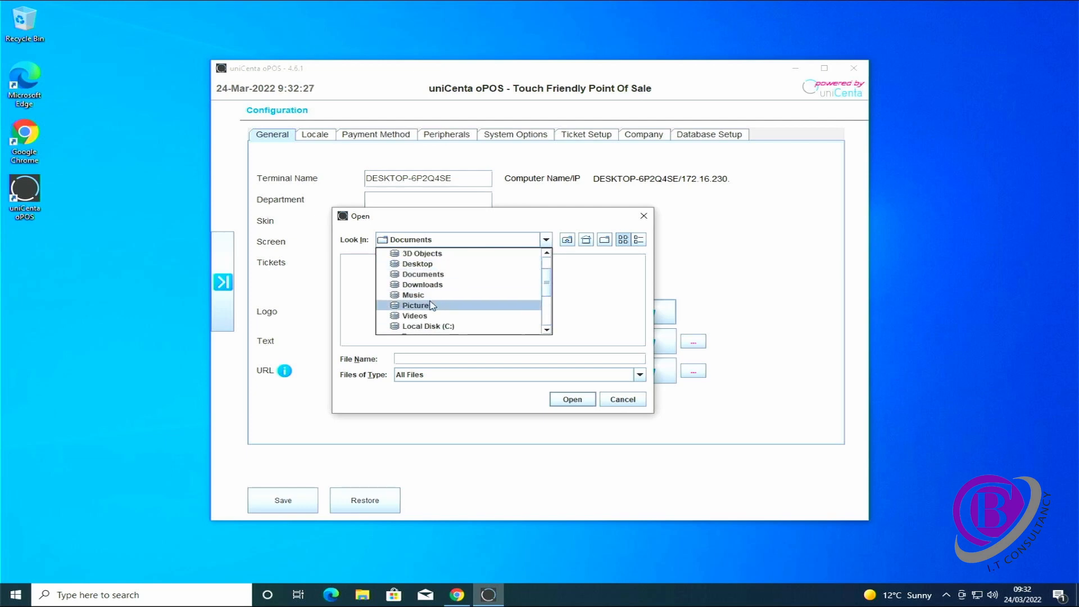
left_click(431, 306)
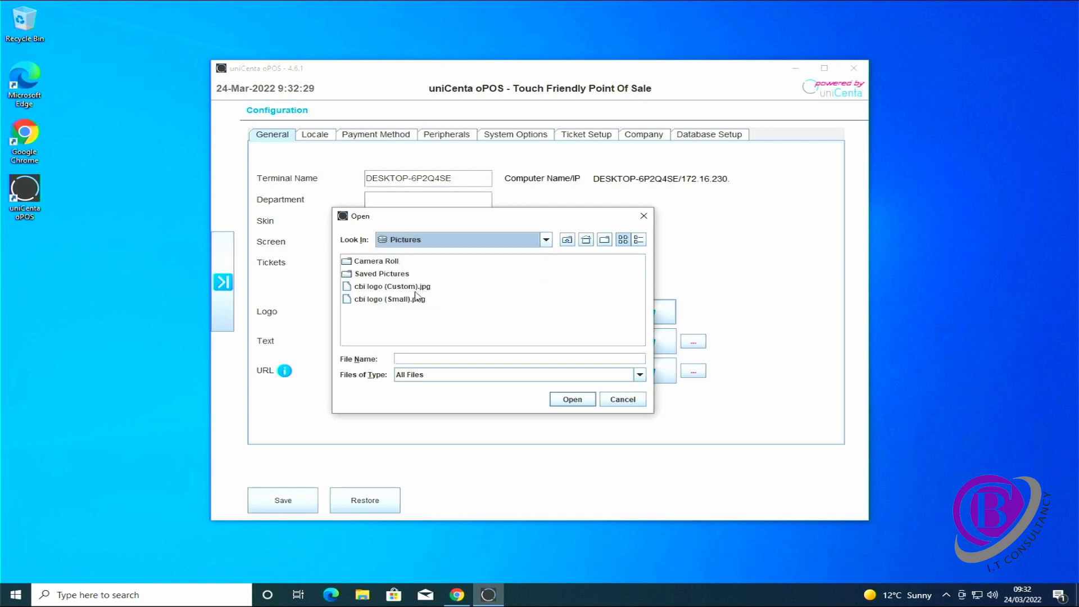
left_click(416, 298)
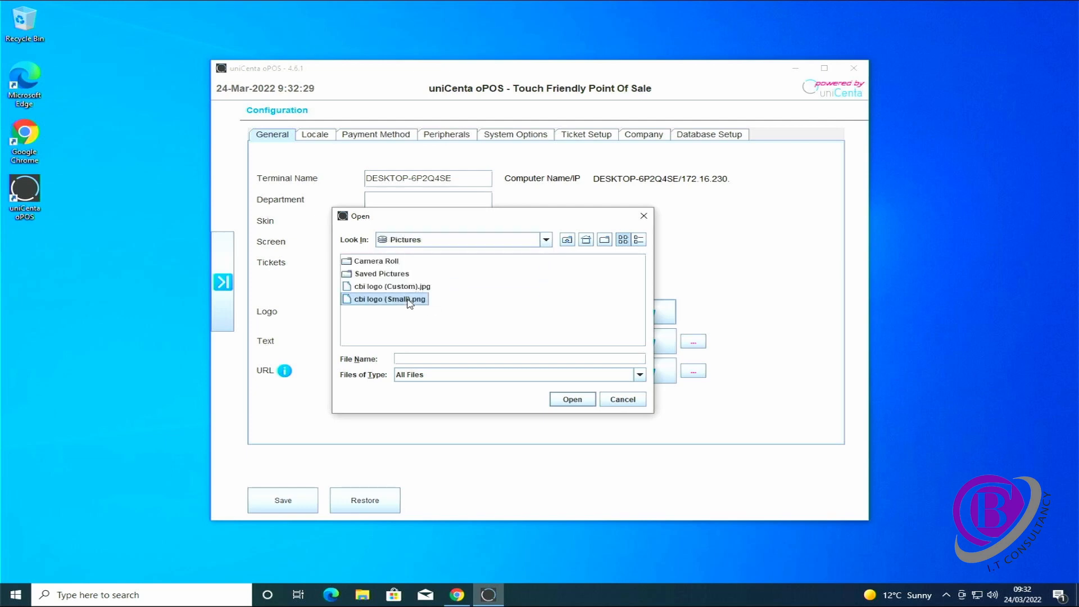
left_click(571, 400)
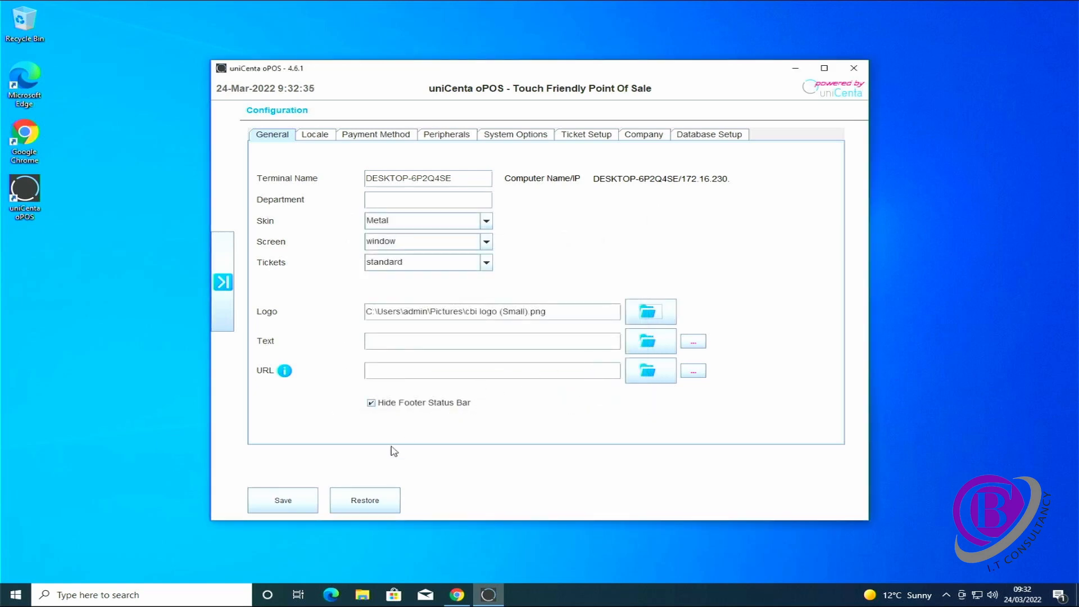
left_click(293, 507)
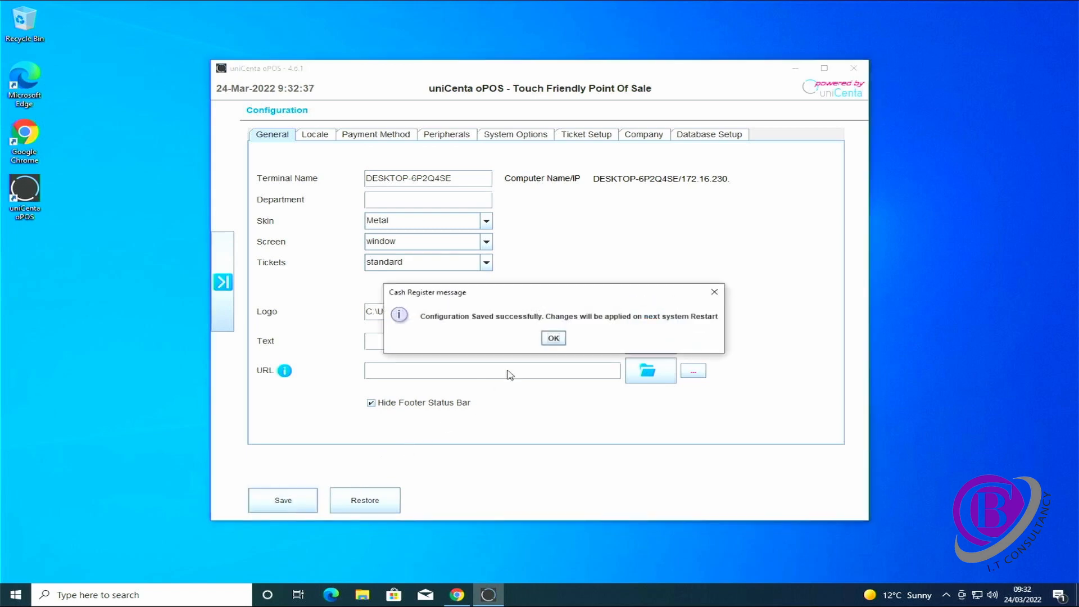
left_click(553, 339)
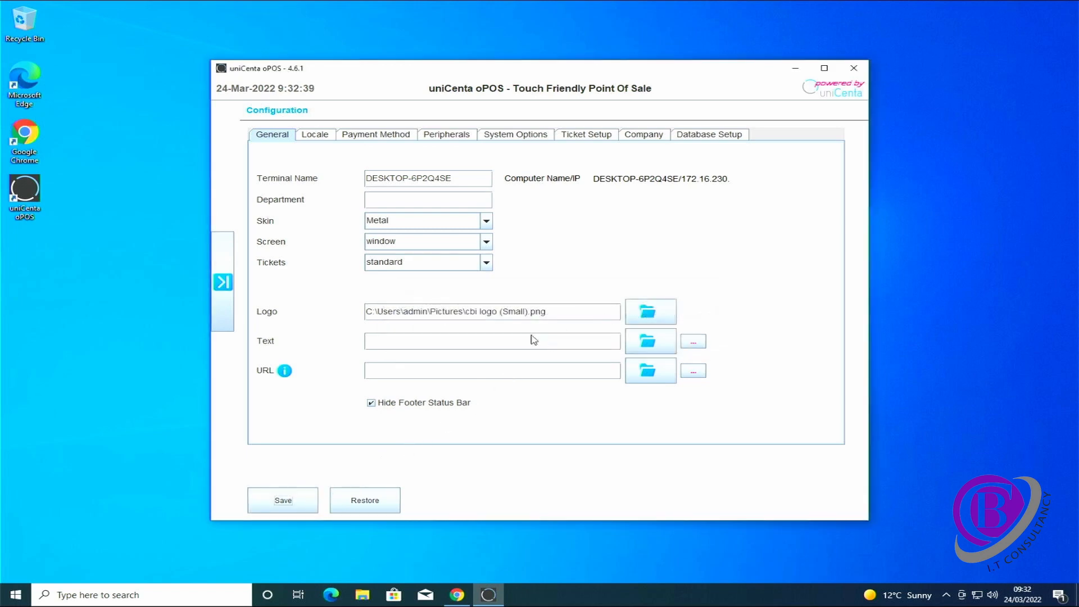
Log out from the side menu, exit the POS, and relaunch uniCenta oPOS from the desktop
left_click(225, 287)
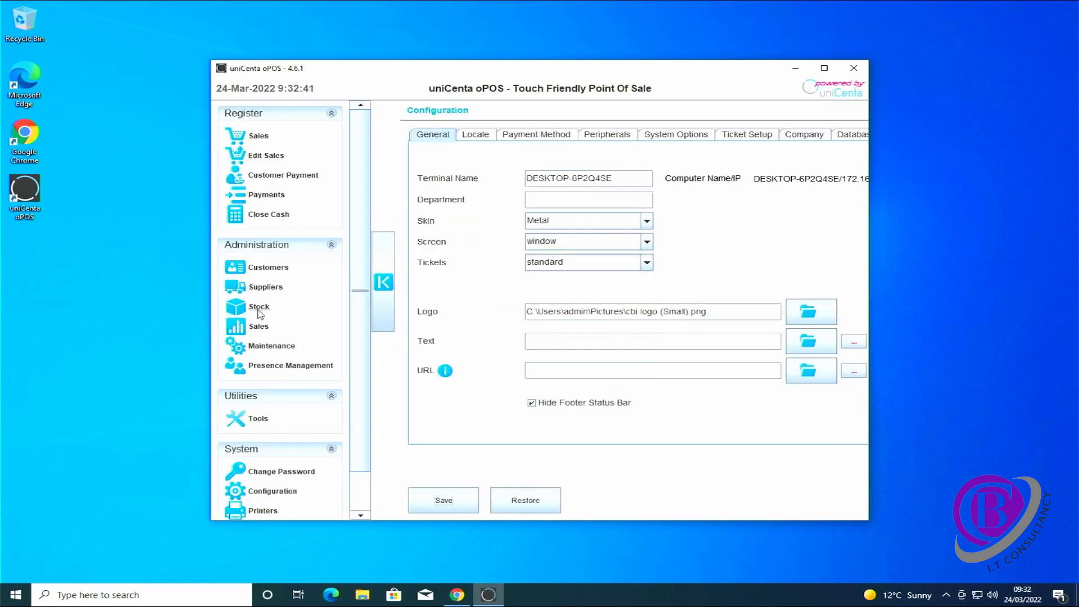
scroll(304, 393, "down", 1)
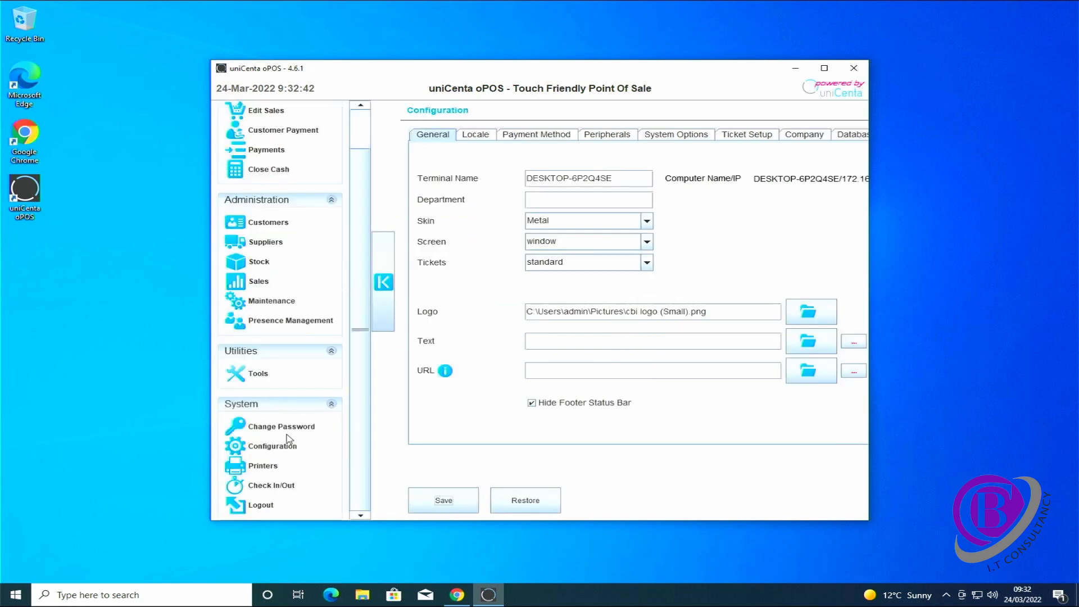
left_click(266, 505)
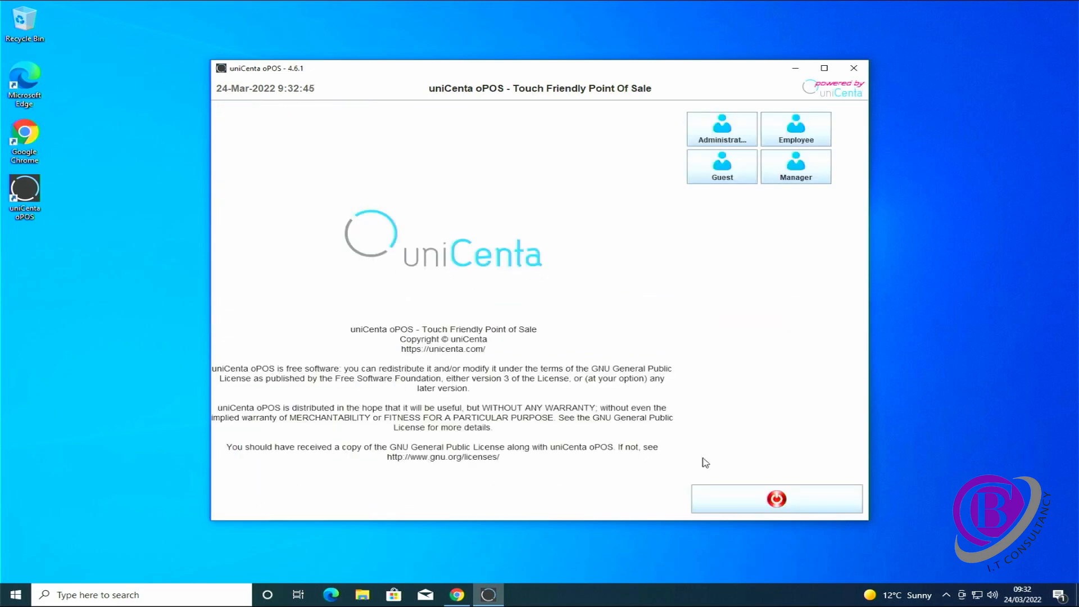
left_click(769, 498)
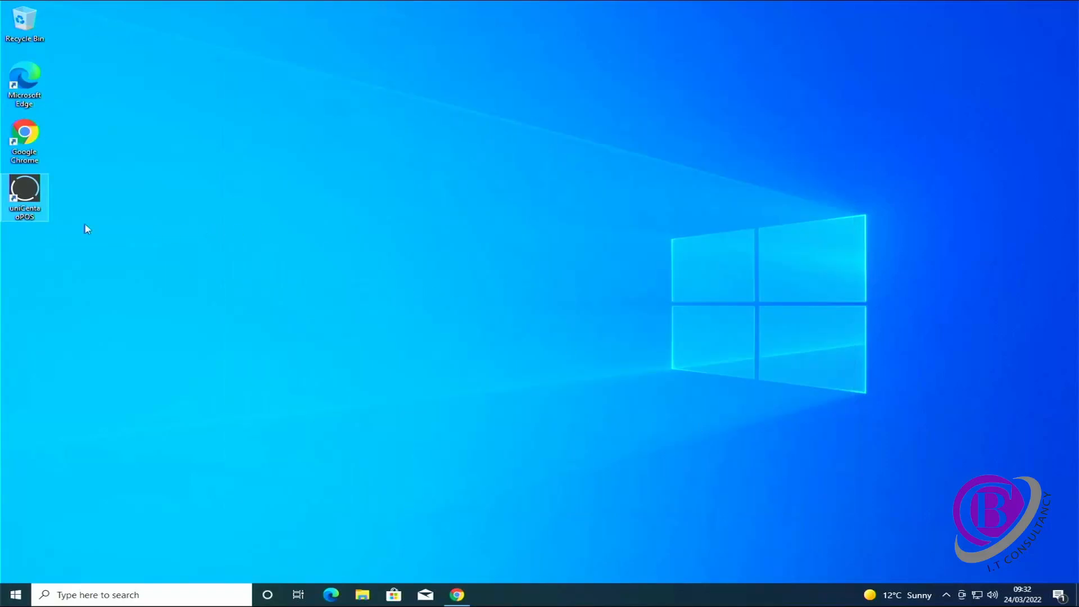
double_click(25, 194)
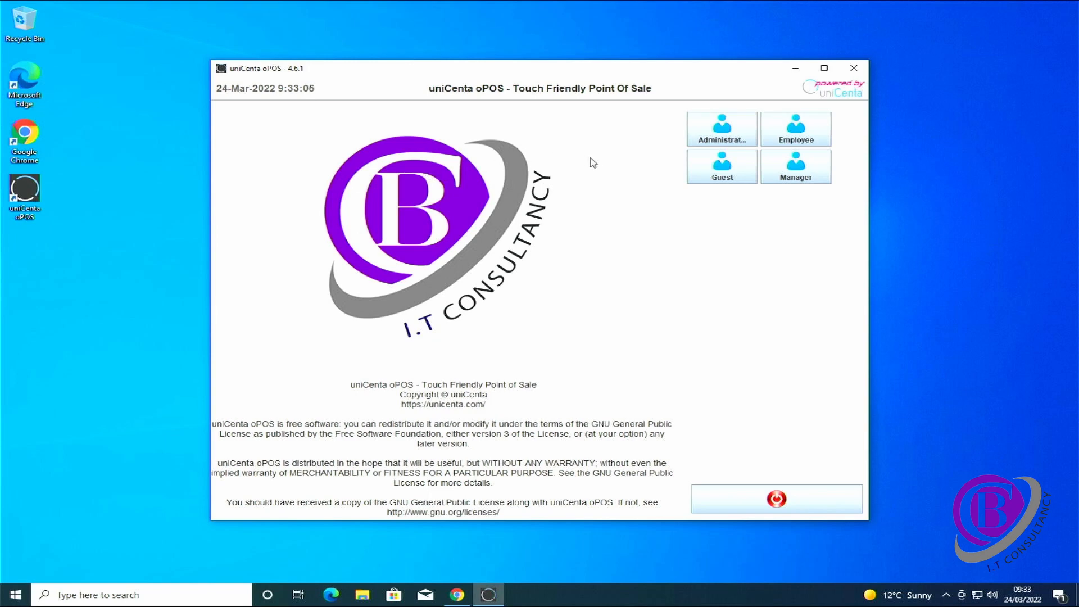
Log in as Administrator and open System > Configuration
left_click(722, 133)
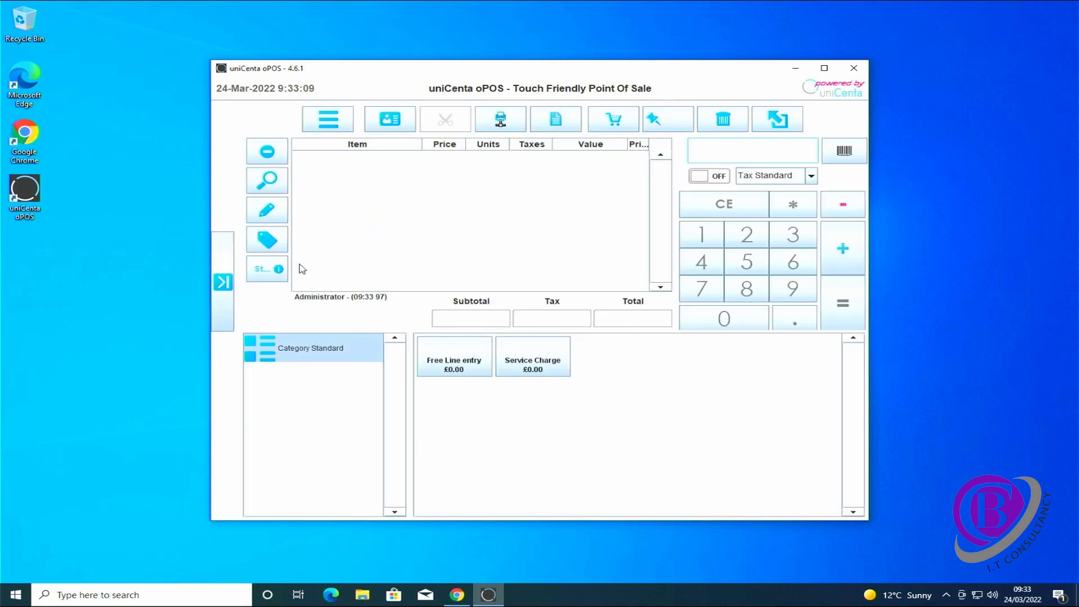
left_click(227, 286)
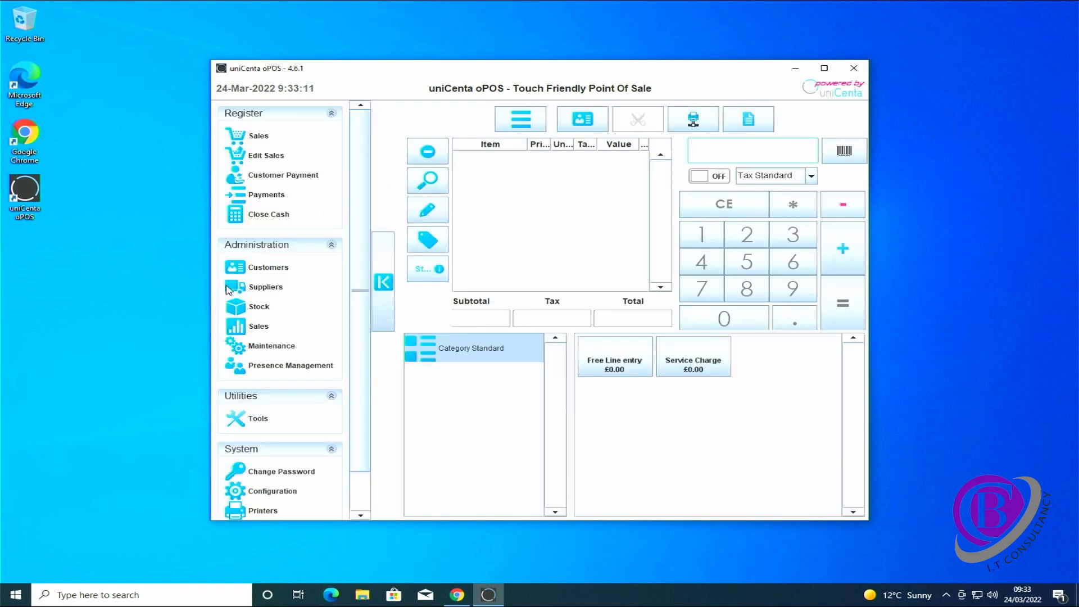
left_click(275, 493)
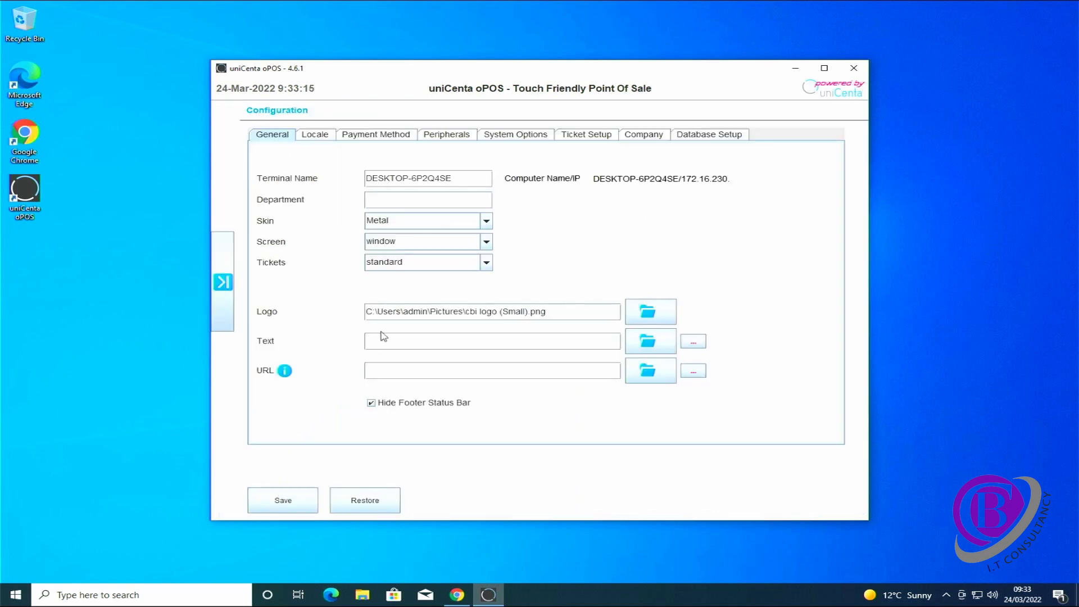
Keep the Screen mode as window and view the Locale settings, English (United Kingdom)
left_click(486, 243)
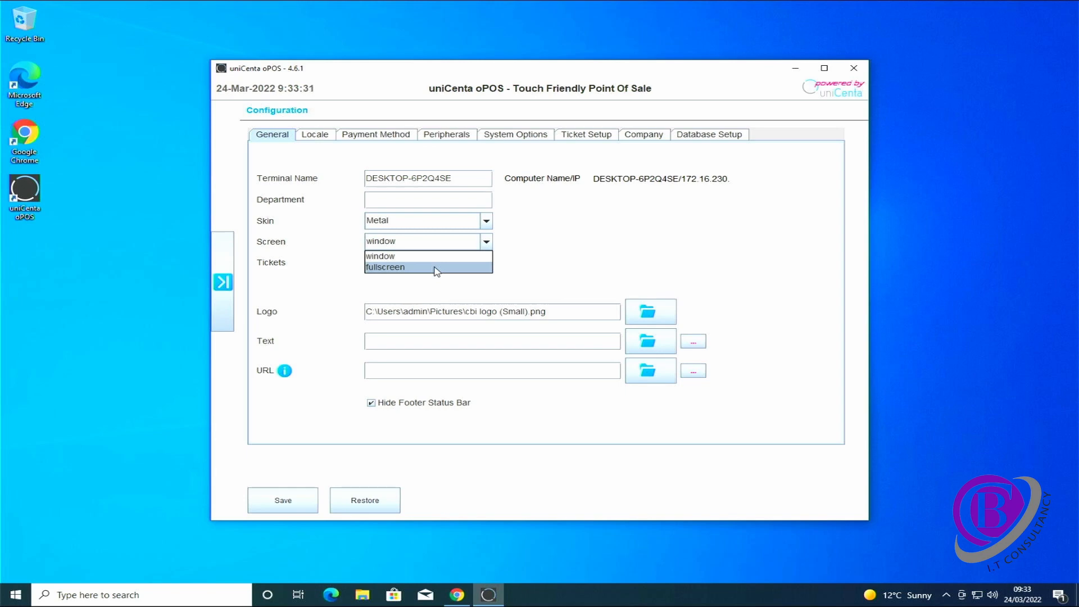
left_click(553, 258)
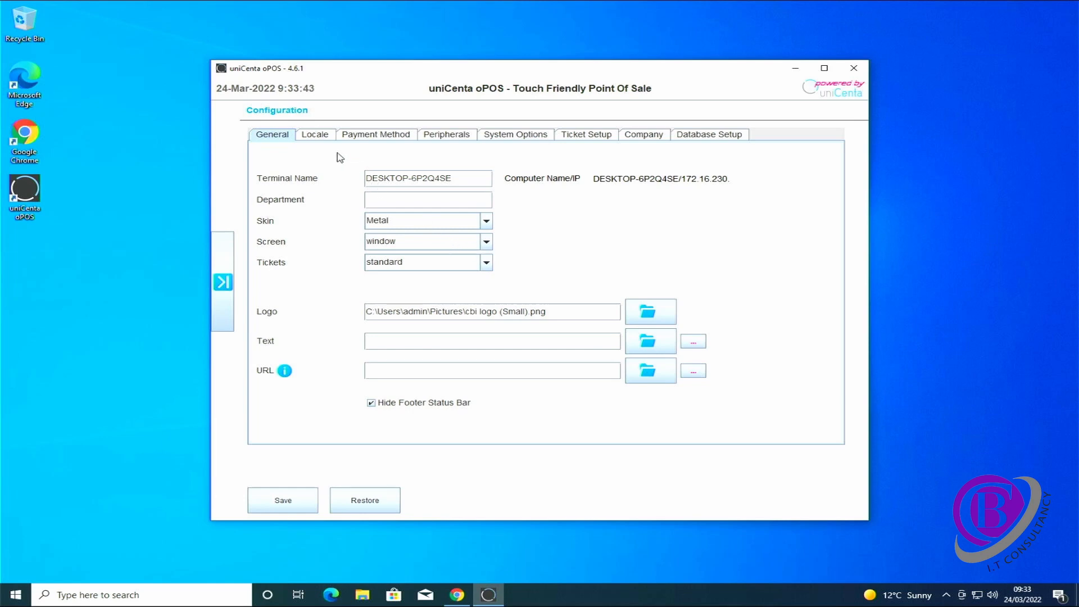
left_click(316, 138)
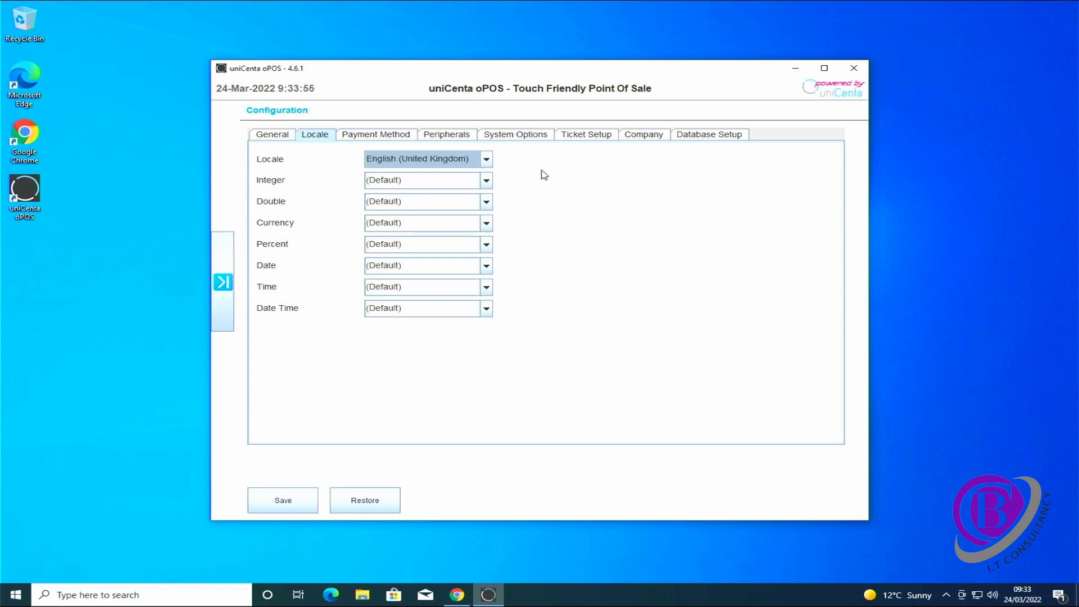
Maximise the Configuration window, overwrite the Company header line with F, and return to General
left_click(644, 136)
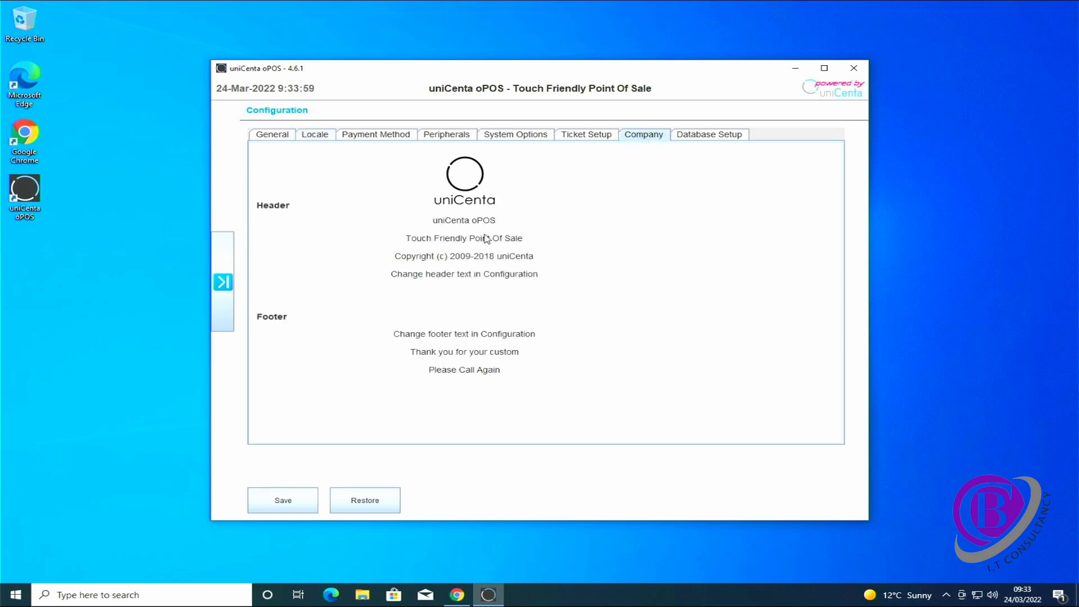
left_click_drag(486, 220, 450, 220)
left_click(821, 69)
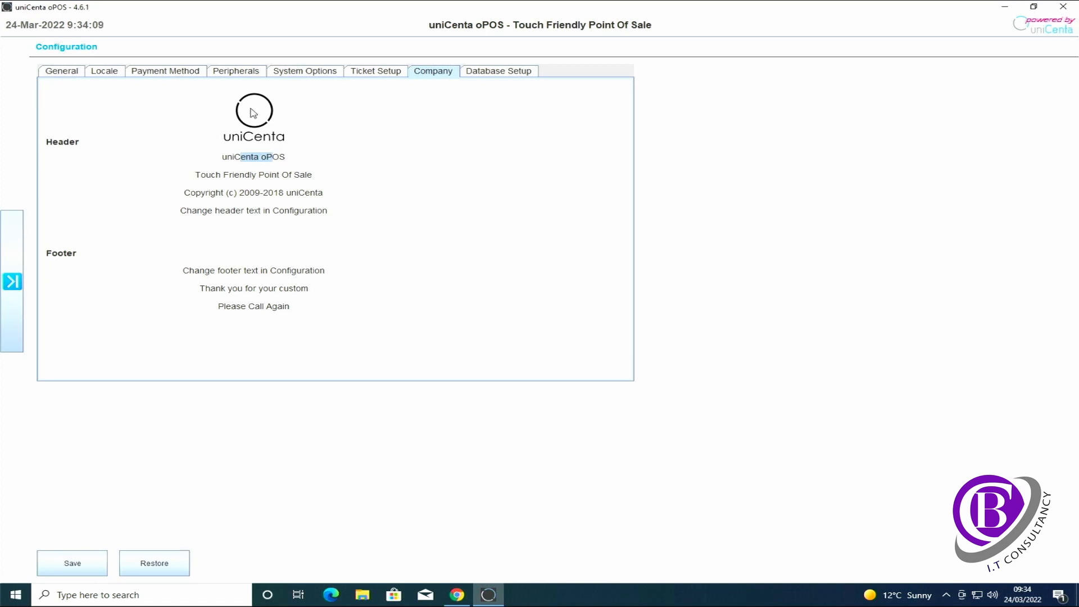
left_click(286, 159)
left_click_drag(286, 160, 221, 160)
type("F")
left_click(72, 72)
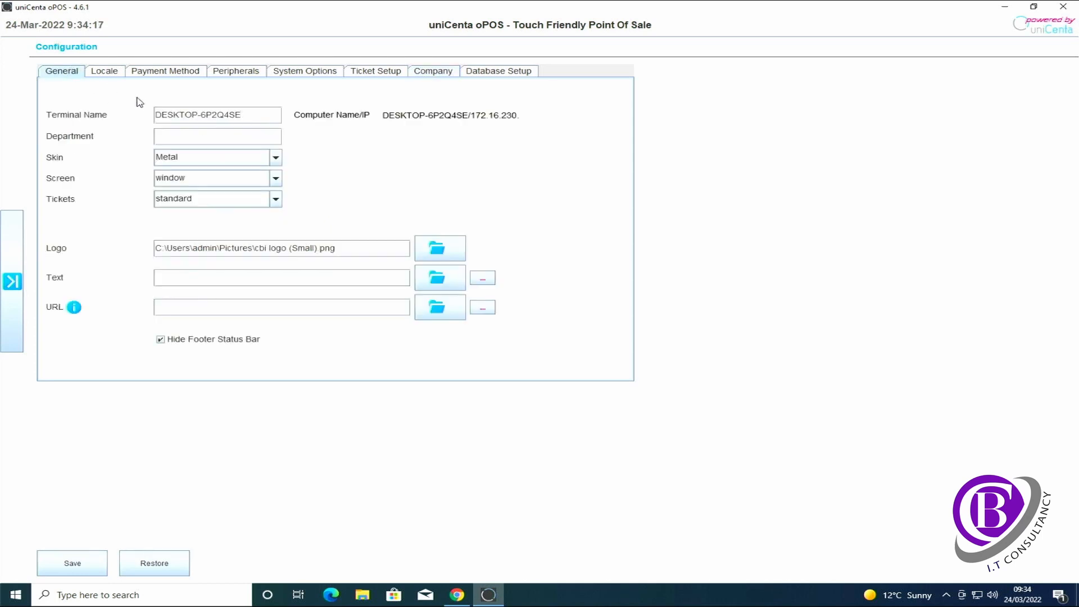
Change the skin from Metal to Graphite, then to Moderate
left_click(275, 159)
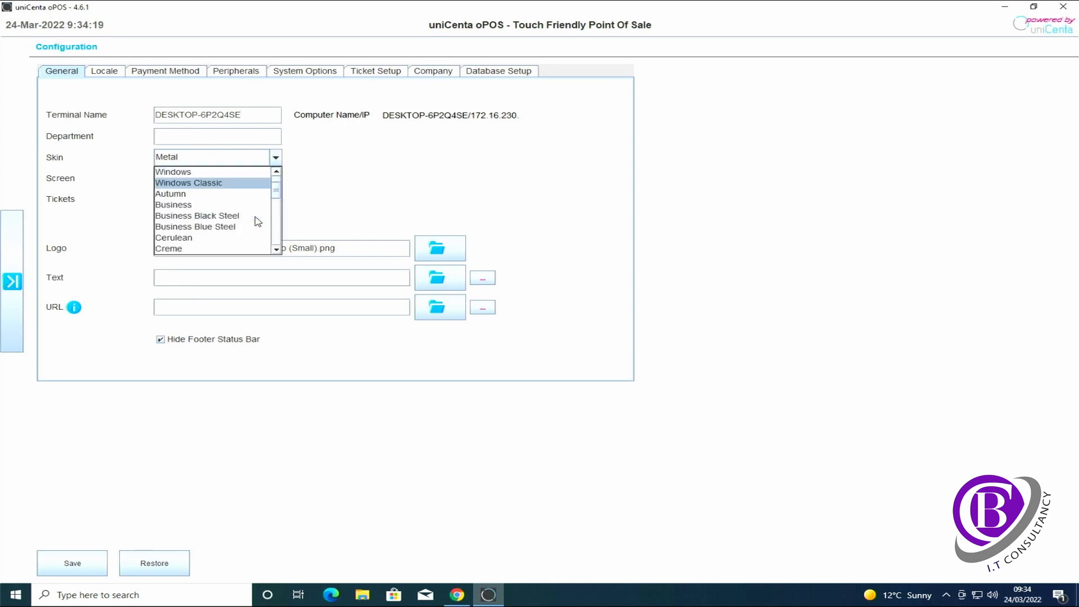
scroll(257, 221, "down", 2)
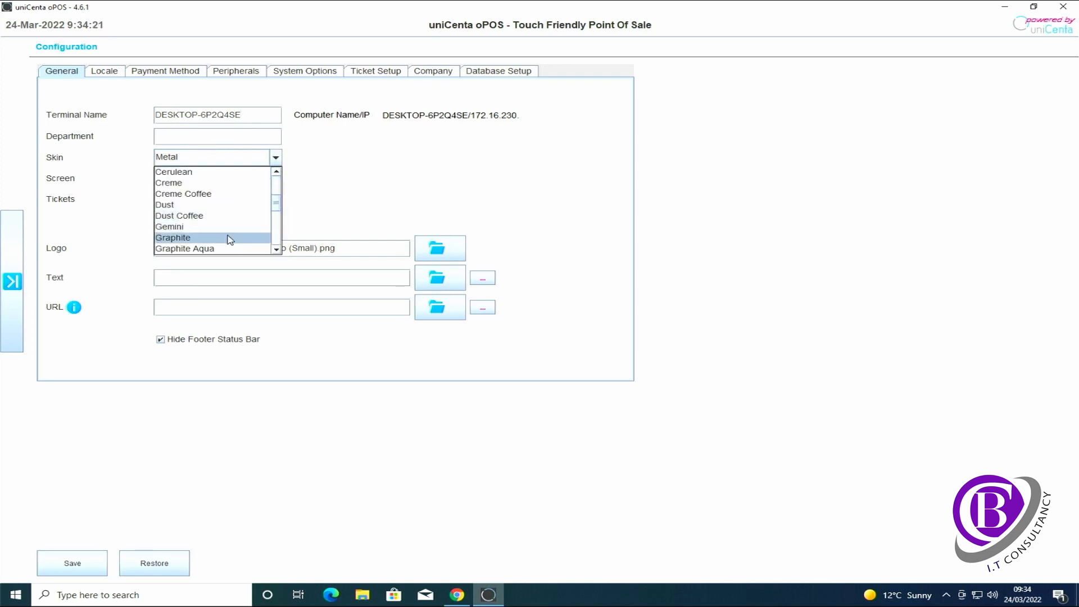
left_click(229, 238)
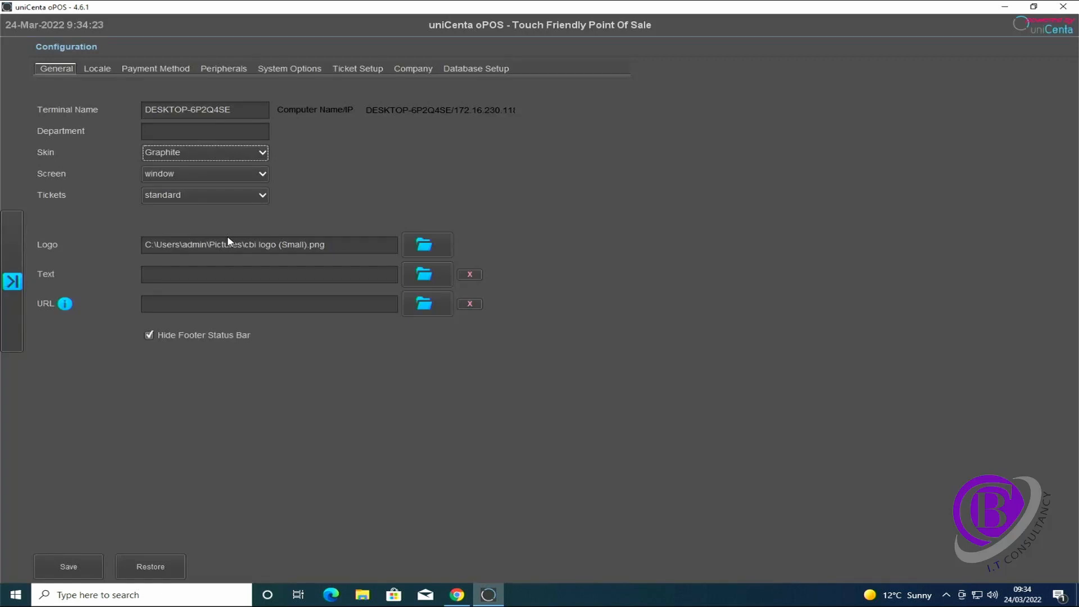
left_click(254, 157)
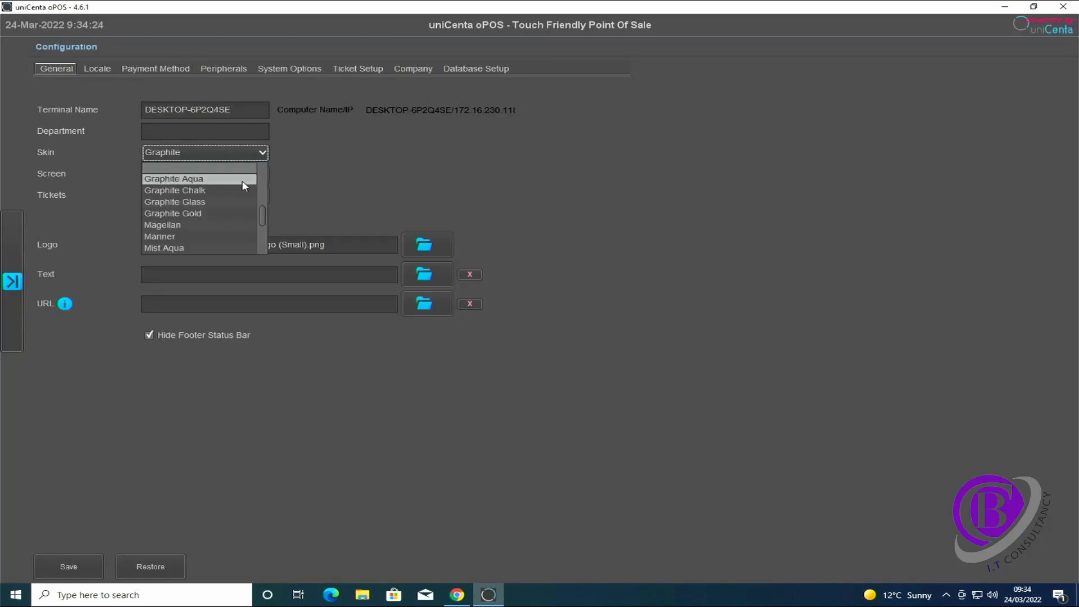
scroll(244, 184, "down", 1)
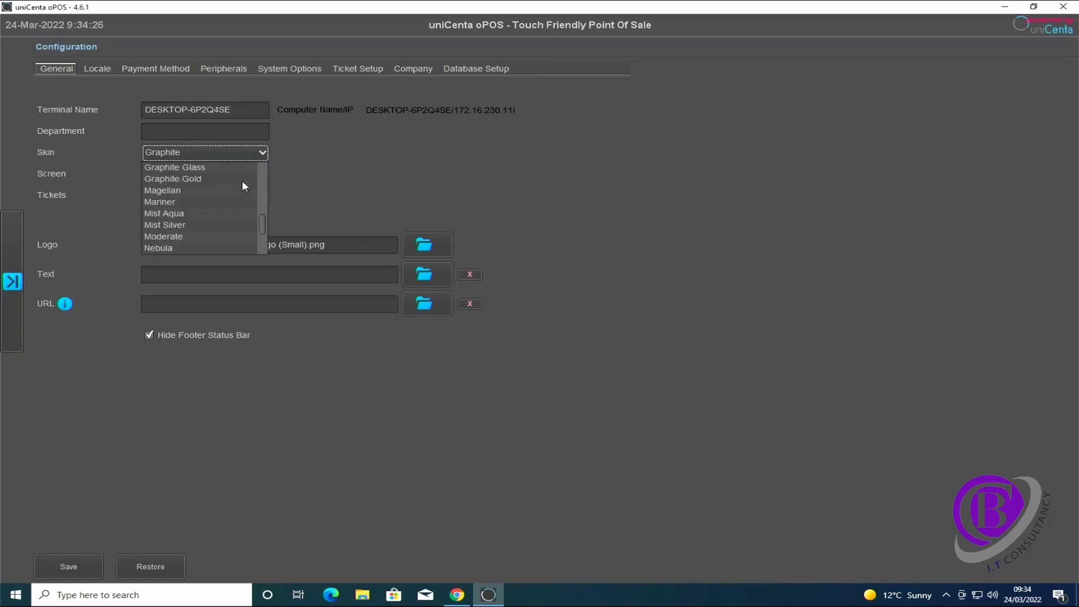
left_click(219, 236)
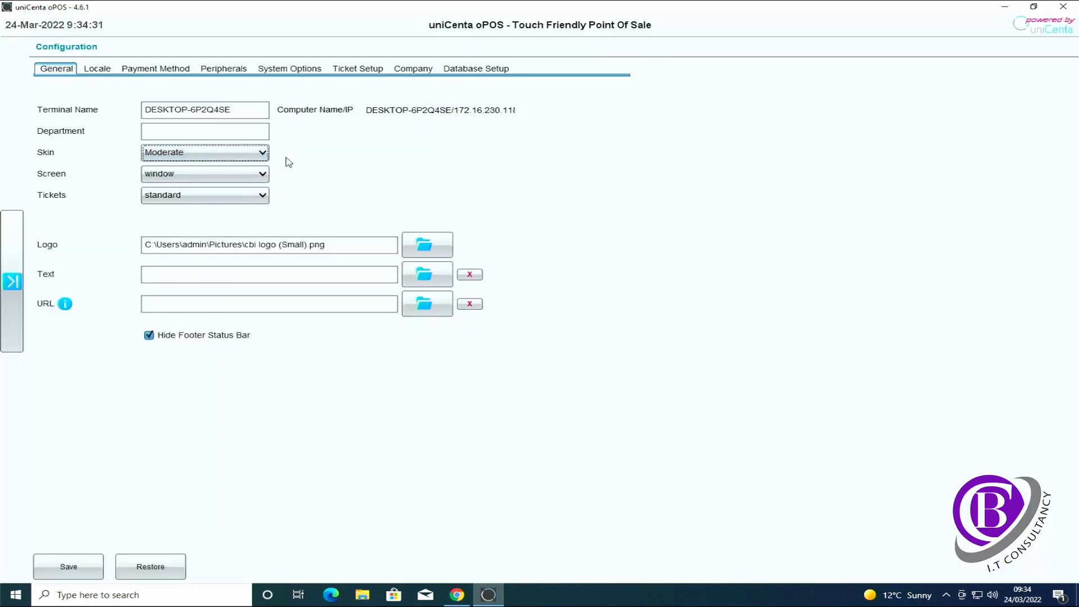
Enter CB IT Consultancy in the first receipt header line, correcting the capital O
left_click(406, 72)
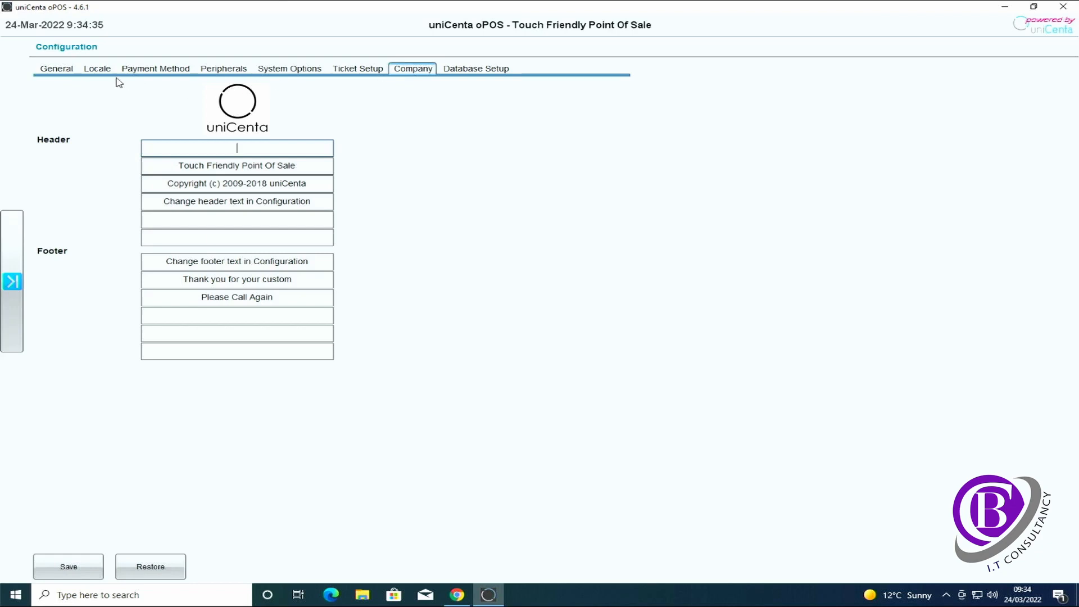
left_click(61, 71)
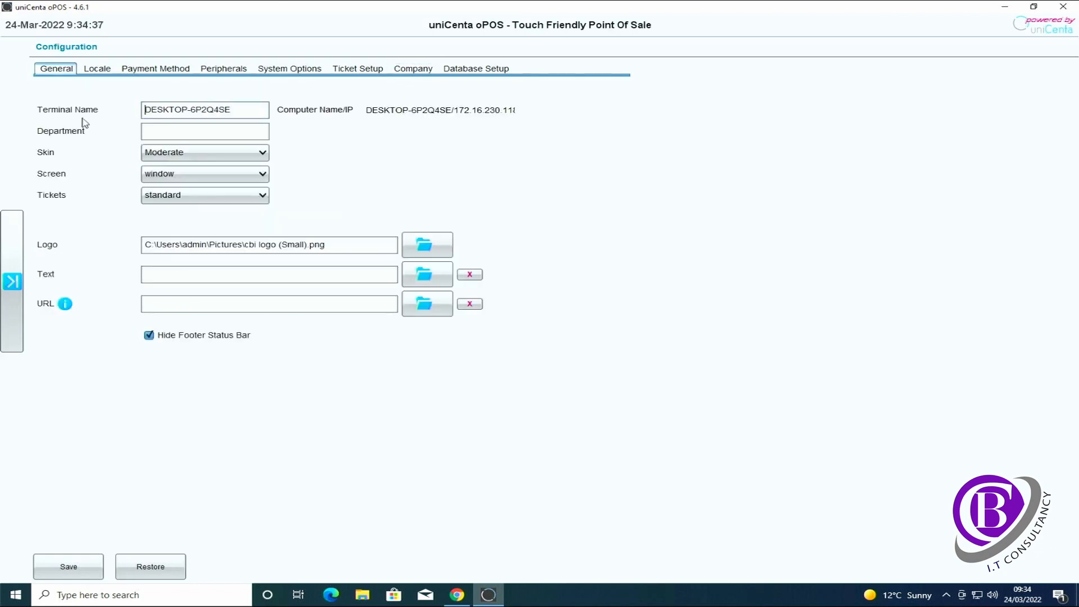
left_click(408, 68)
left_click(212, 152)
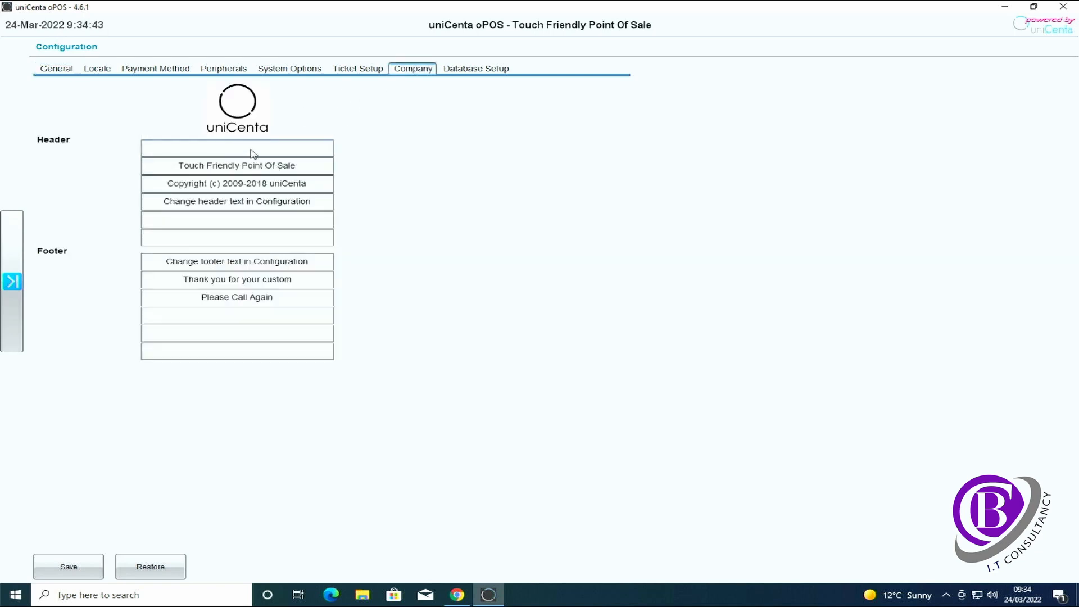
type("CB IT COnsultancy")
key("Right")
key("Right")
key("Delete")
type("o")
Replace the Touch Friendly Point Of Sale line with 'Tel:' and the telephone number
left_click_drag(304, 167, 181, 169)
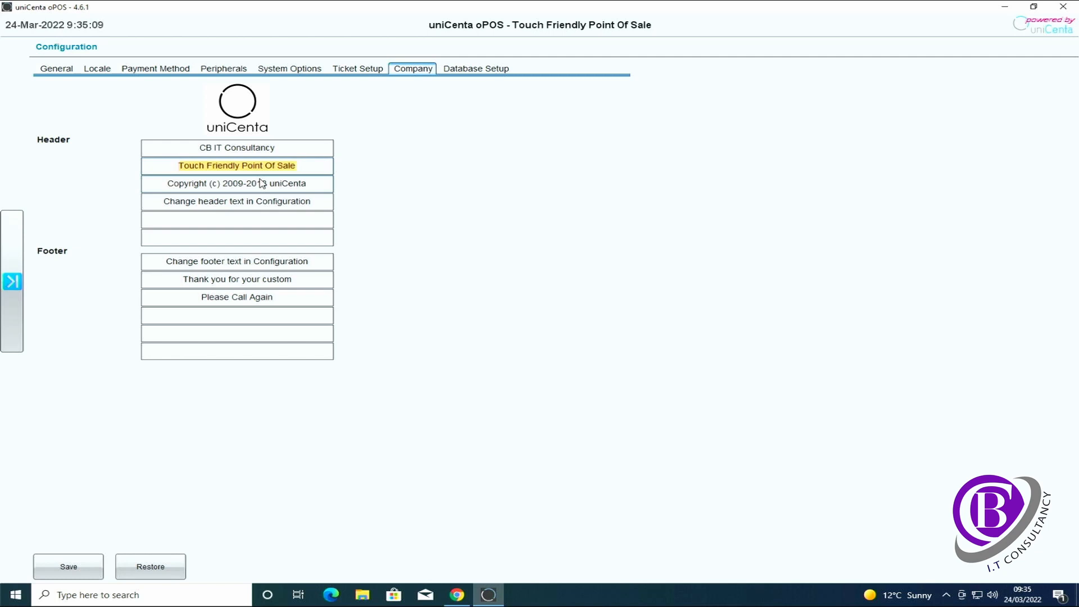
type("Phio")
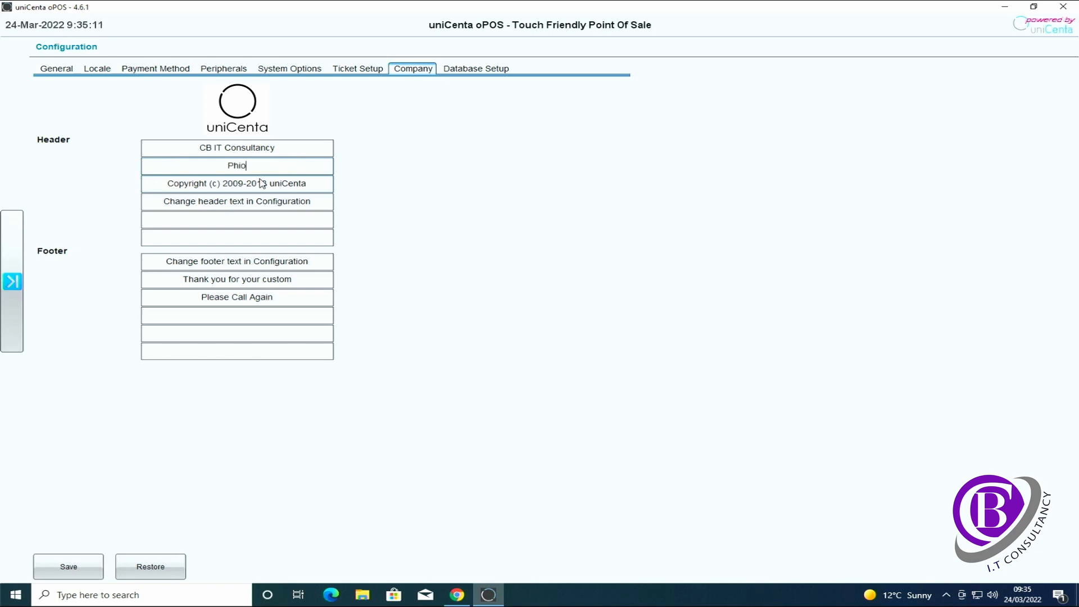
key("BackSpace")
key("BackSpace")
type("Tel:")
key("Home")
left_click(258, 165)
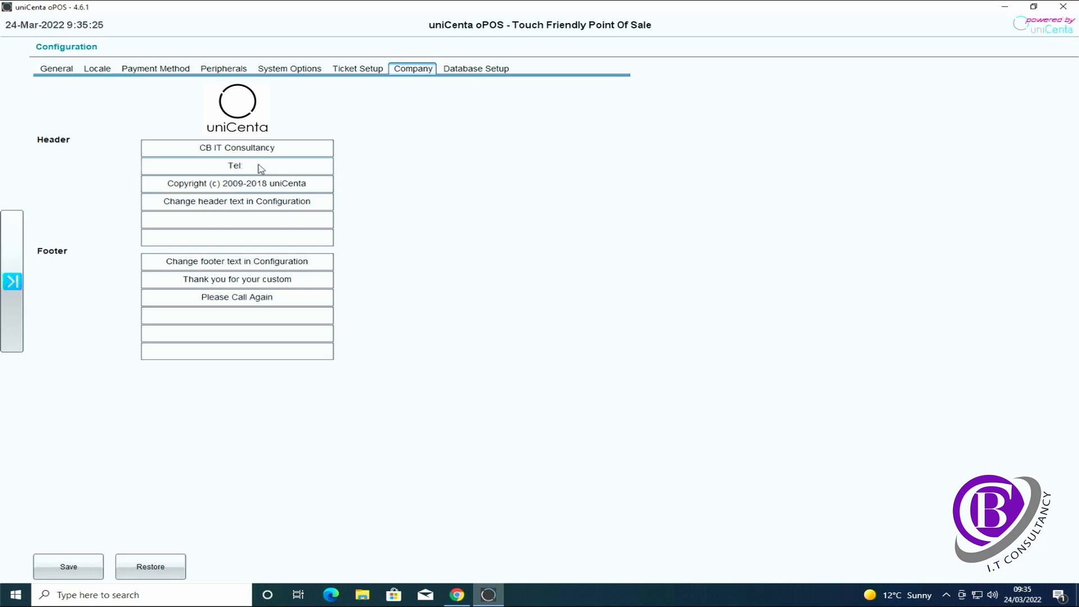
triple_click(311, 181)
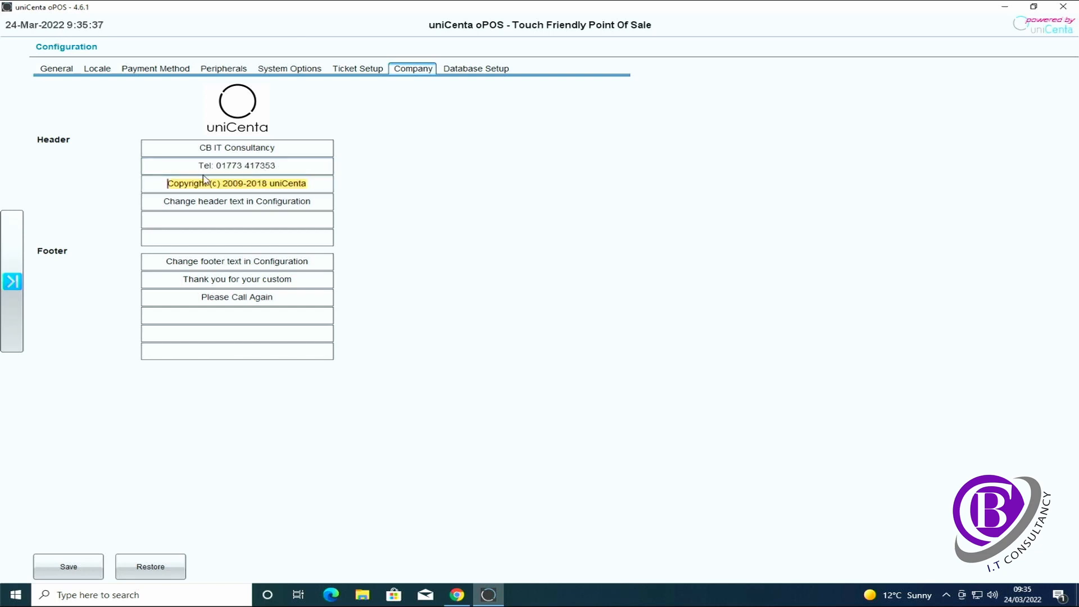
type("www.cb-it.uk")
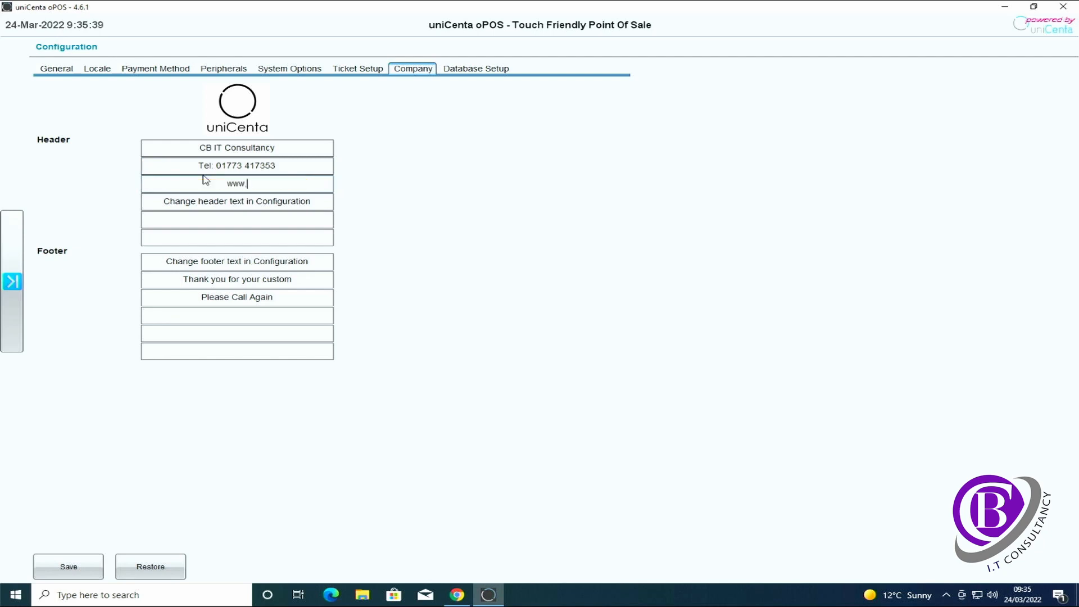
triple_click(201, 149)
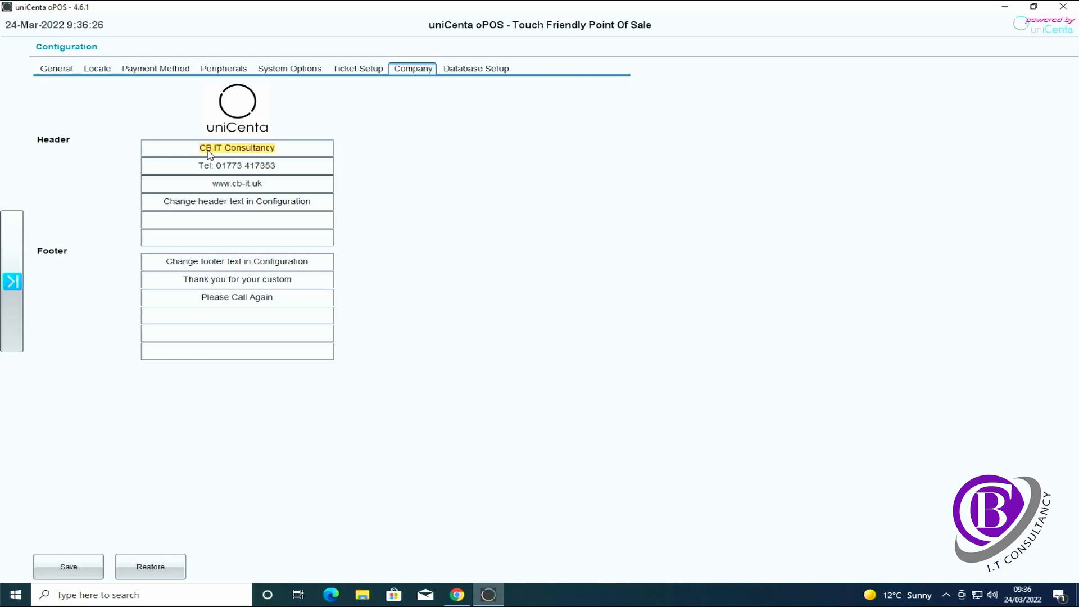
Set the header lines to Address 1, Address 2, Address 3, Telephone Number and Opening Times
type("Address 1")
key("BackSpace")
key("BackSpace")
key("BackSpace")
key("BackSpace")
key("BackSpace")
key("BackSpace")
key("BackSpace")
key("BackSpace")
key("BackSpace")
key("BackSpace")
key("BackSpace")
key("BackSpace")
key("BackSpace")
key("BackSpace")
key("BackSpace")
key("BackSpace")
key("BackSpace")
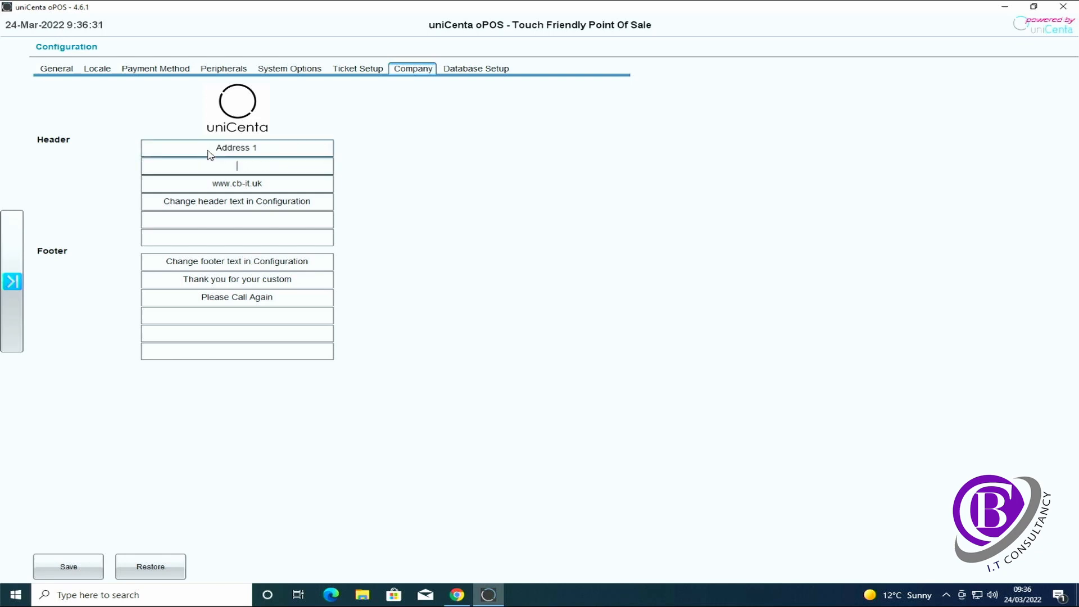
left_click(239, 167)
type("Address 2")
left_click_drag(272, 190, 215, 191)
type("Address 3")
left_click_drag(312, 202, 166, 203)
type("Telephone ")
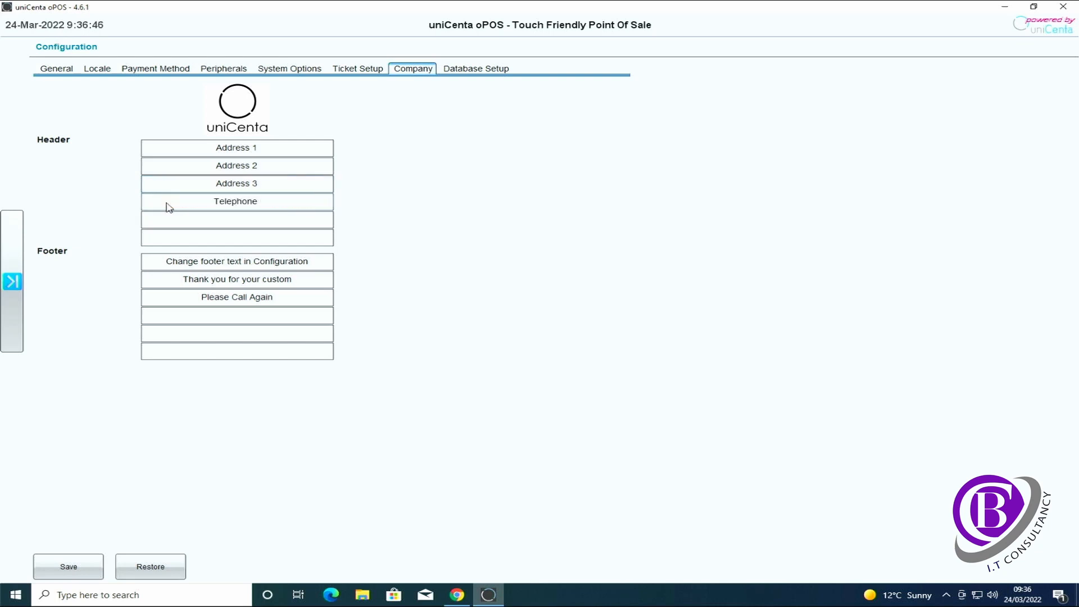
type("Number")
key("Tab")
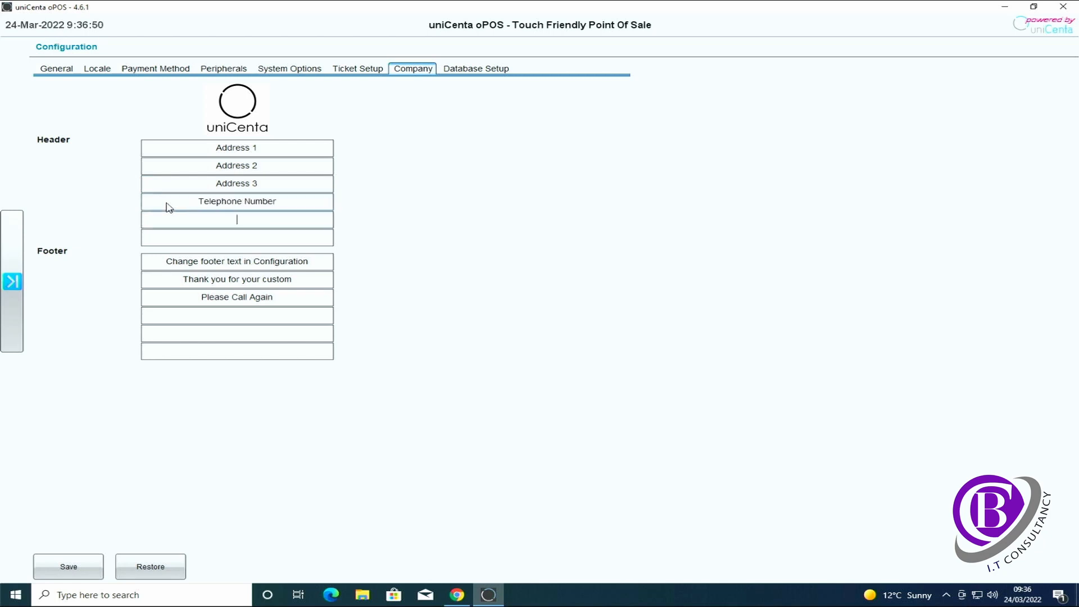
type("Opening Times")
Rearrange the footer so line one reads Thank you for your custom and line two Please Call Again
left_click_drag(312, 261, 259, 265)
left_click_drag(171, 272, 162, 266)
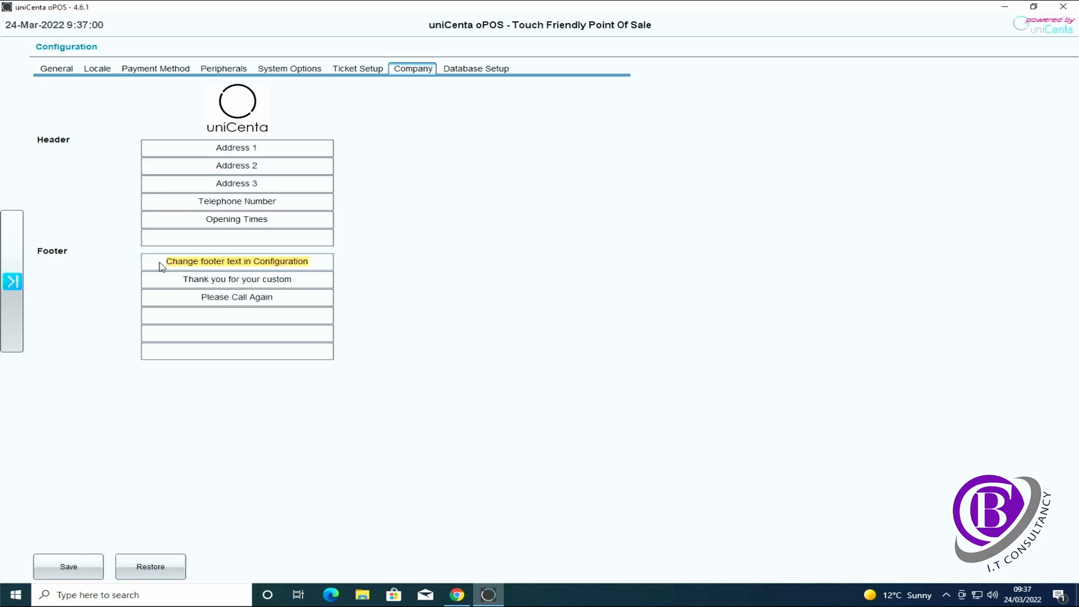
left_click_drag(293, 281, 184, 279)
key("ctrl+c")
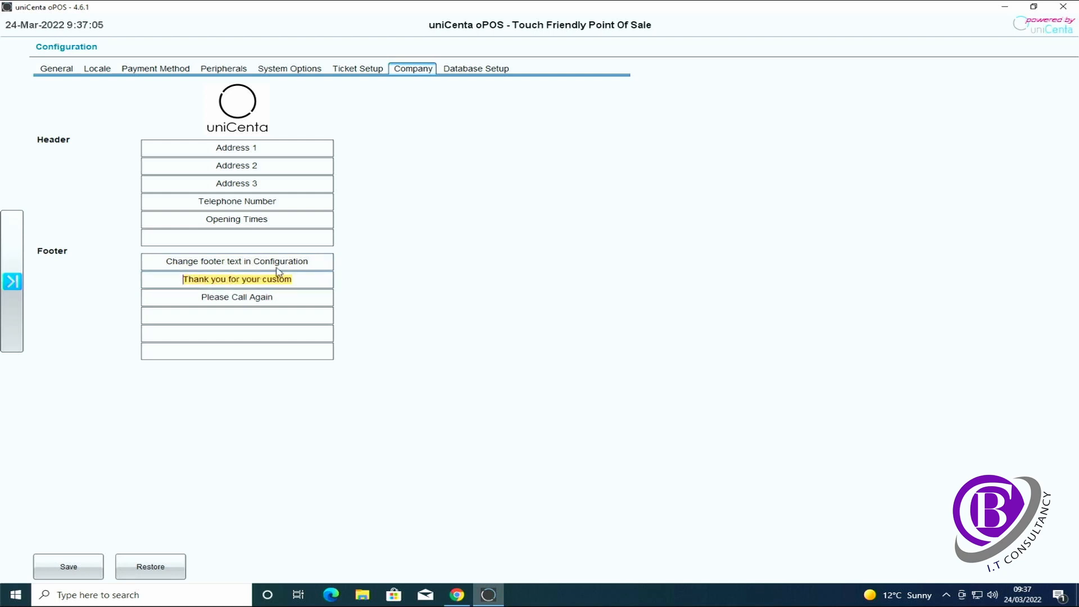
left_click_drag(313, 262, 161, 266)
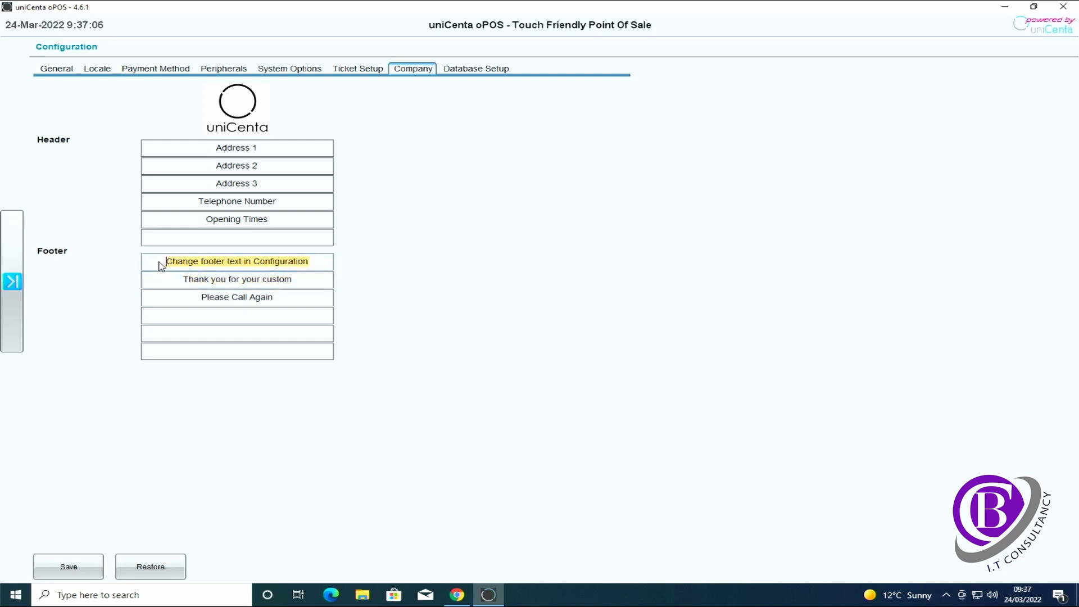
key("ctrl+v")
left_click_drag(274, 298, 206, 301)
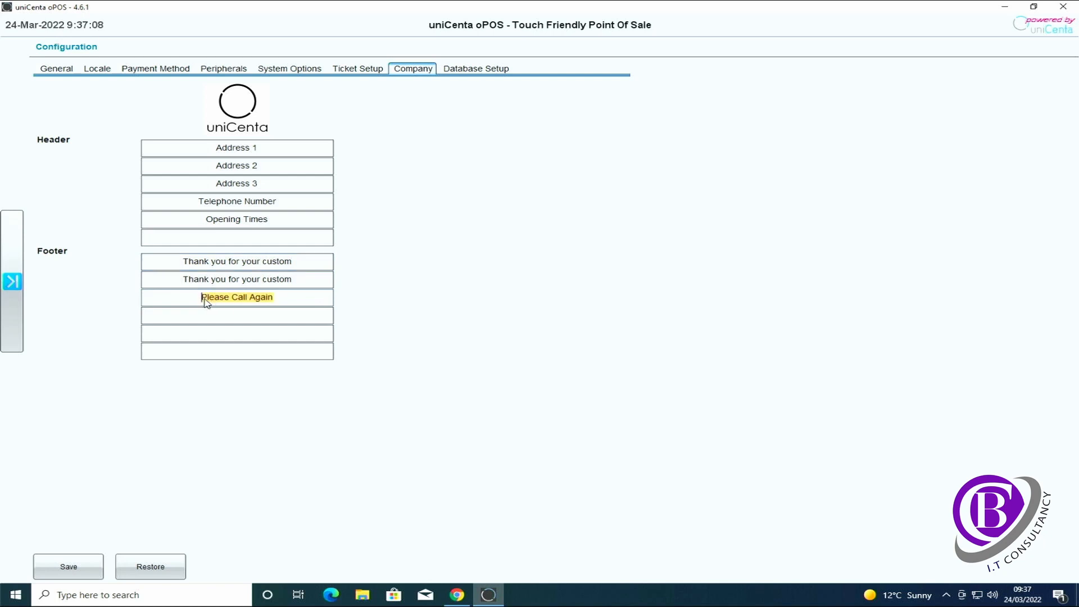
key("Delete")
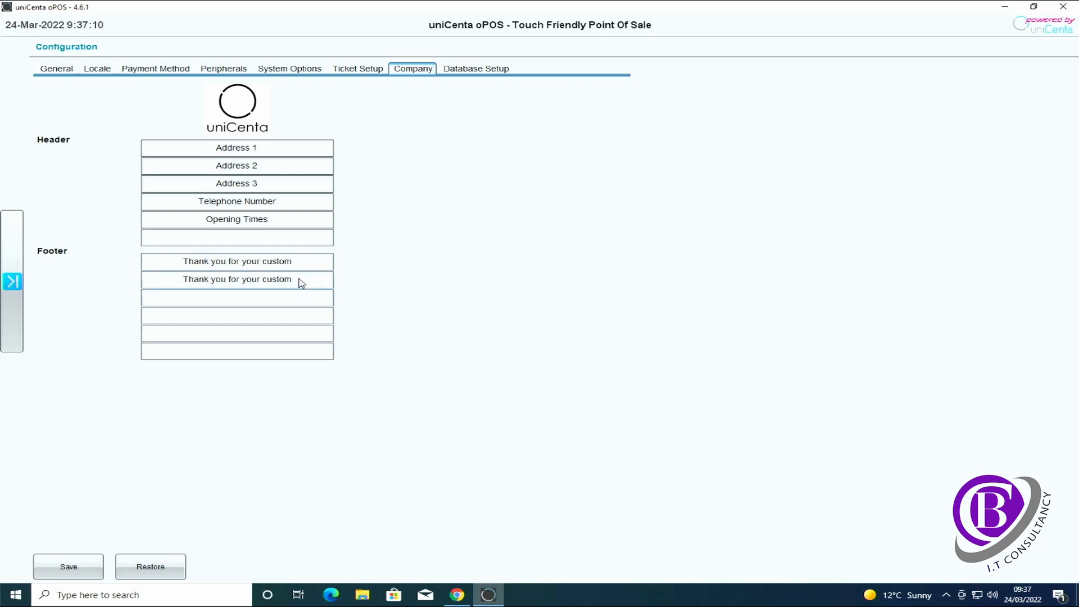
left_click_drag(302, 282, 185, 281)
type("Please Call Again")
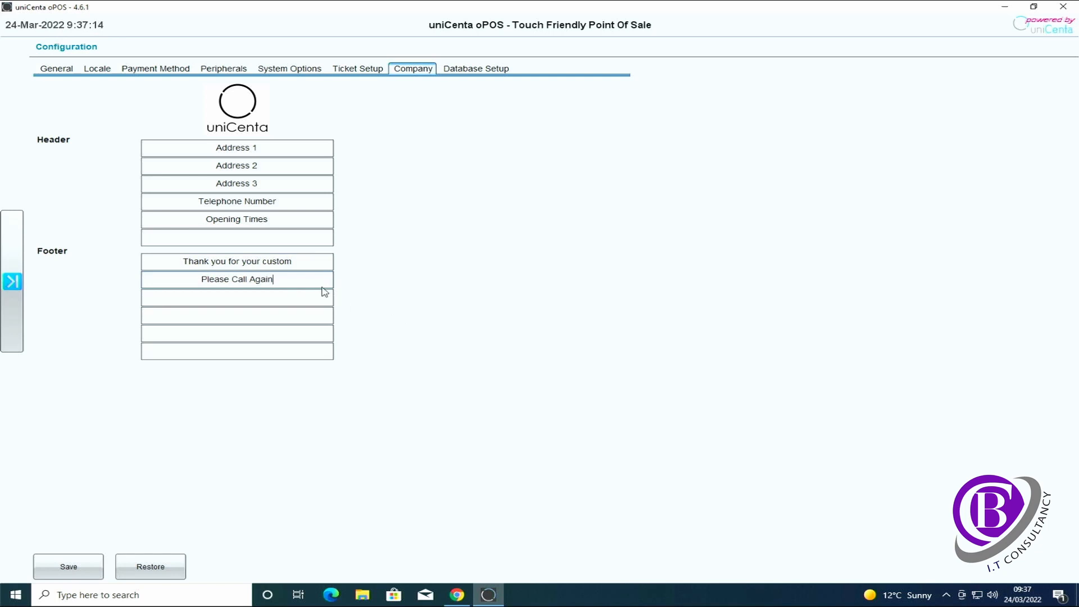
Add VAT Number as the last header line and save the configuration
left_click(250, 243)
type("VAT Number")
left_click(80, 563)
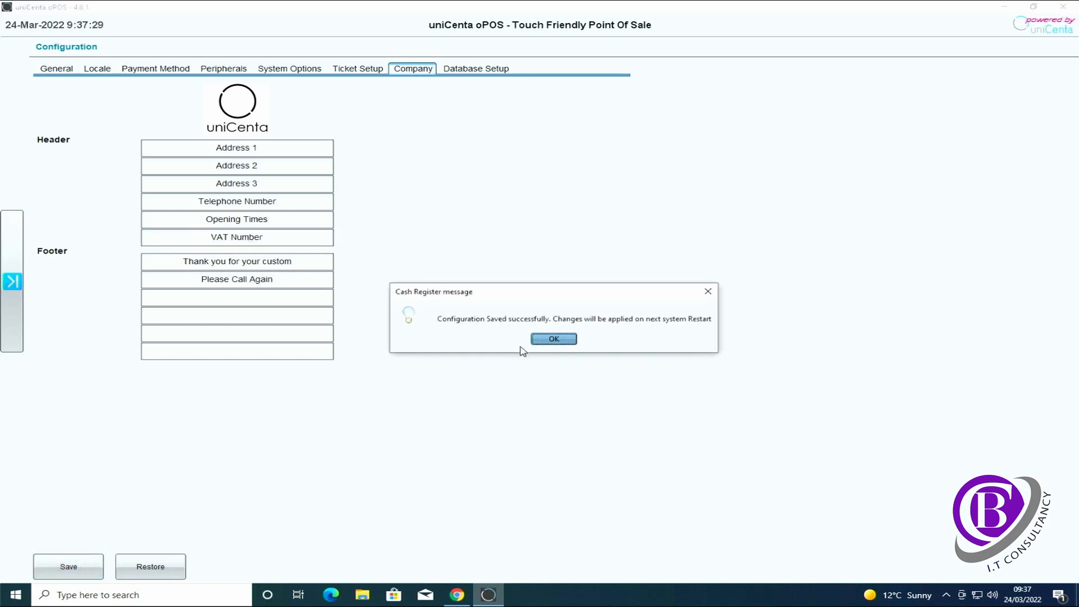
left_click(553, 340)
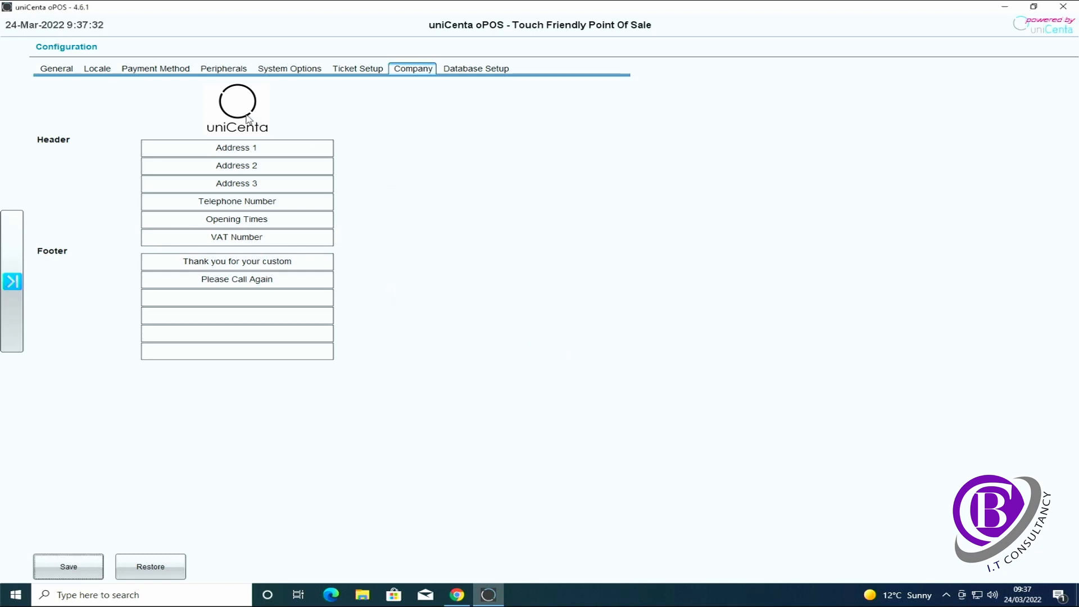
Set the General Text to 'Address 1, Address 2, Address 3, Postcode, Tel Number'
left_click(57, 70)
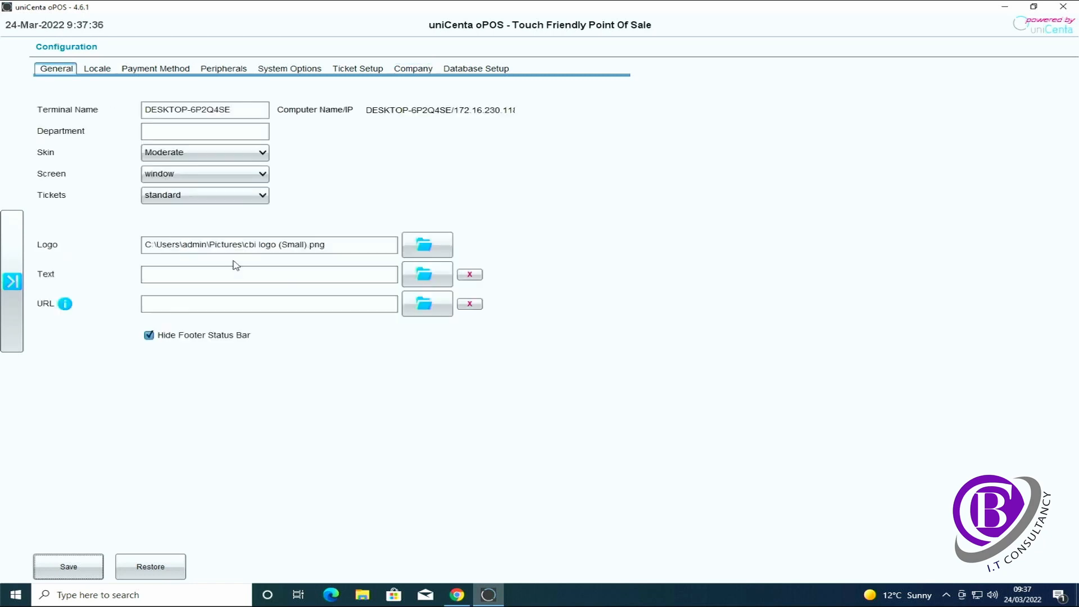
left_click(251, 283)
type("Addr")
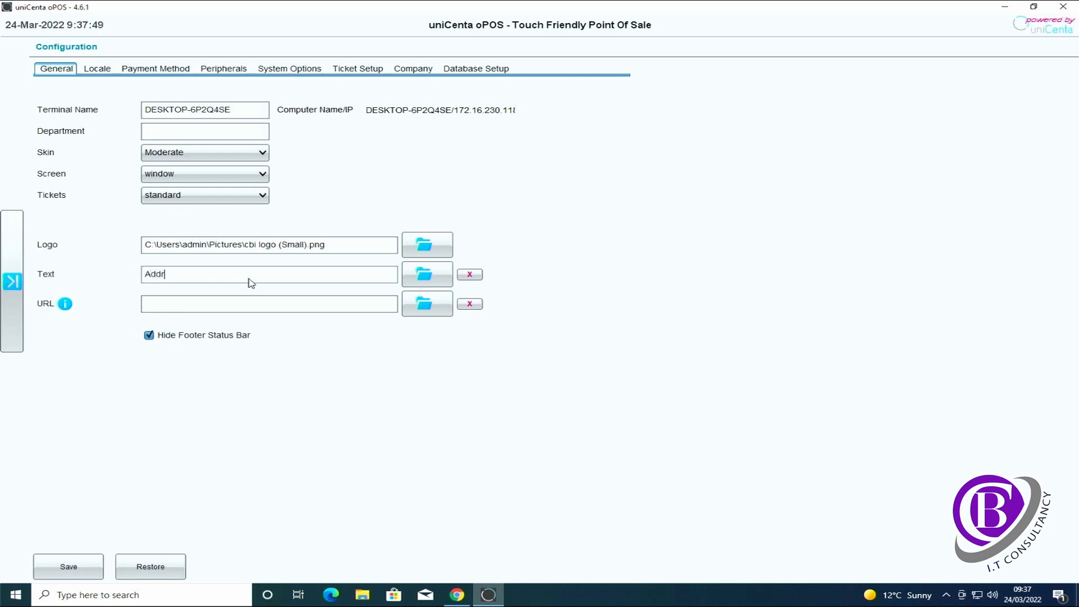
type("ess 1, Address 2, Address 3, Postcode")
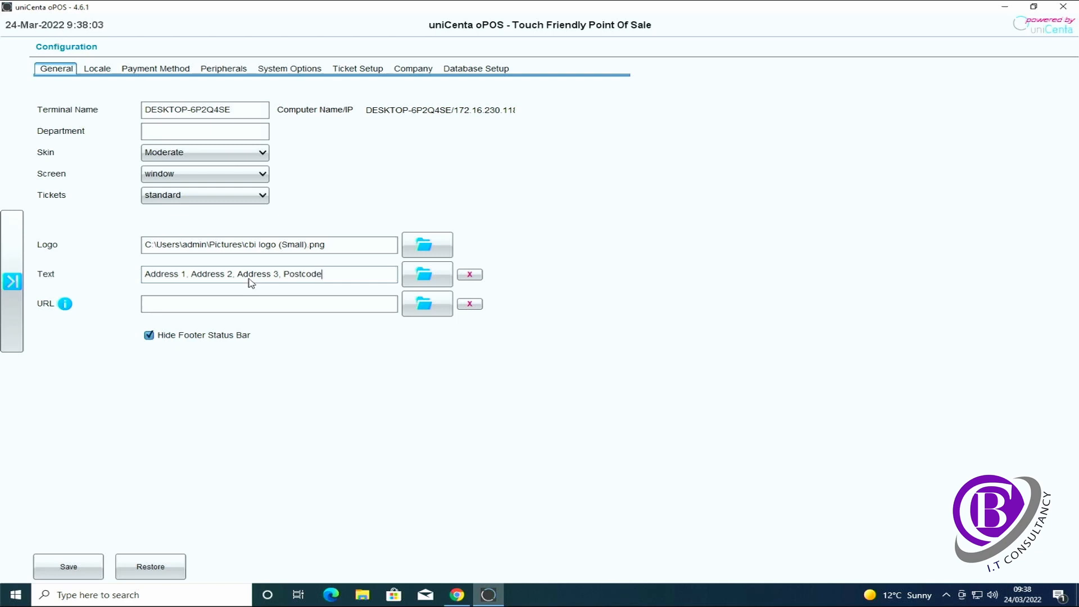
type(",")
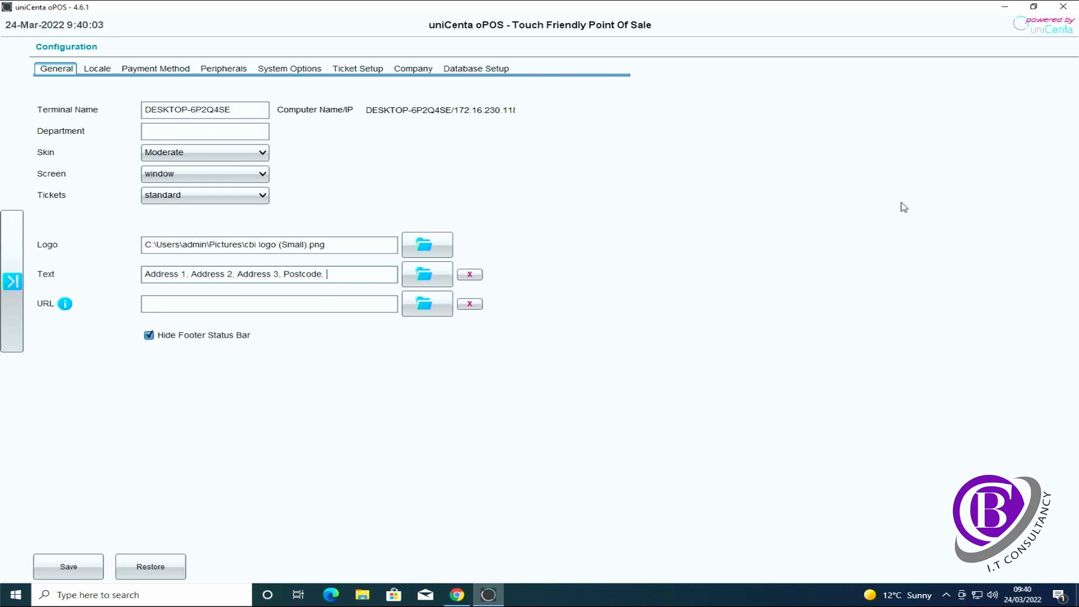
type("Tel Number")
key("Tab")
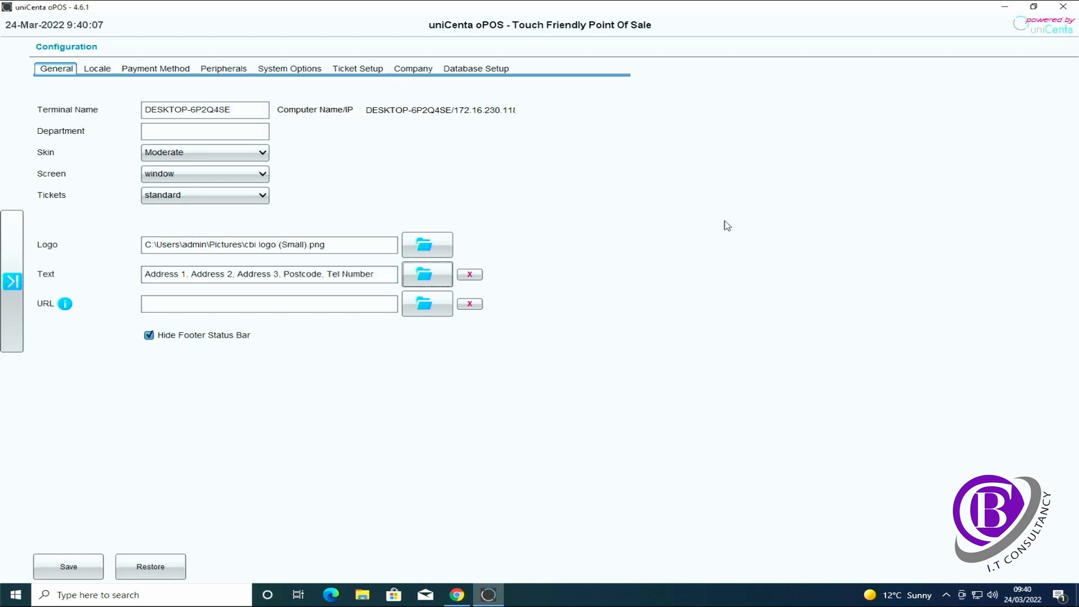
left_click(332, 307)
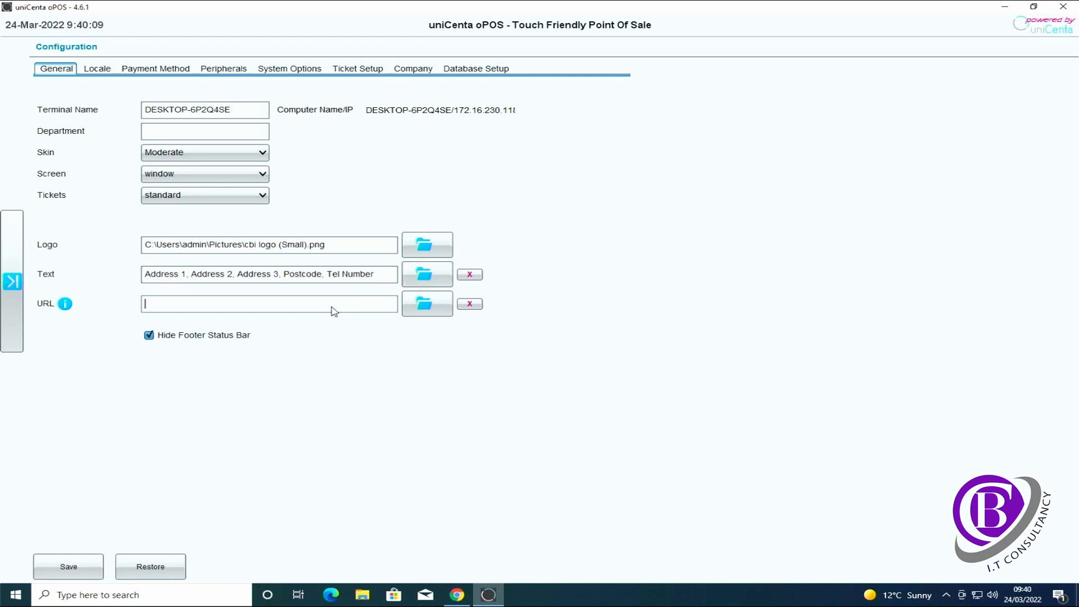
type("https://www.cb-it.uk")
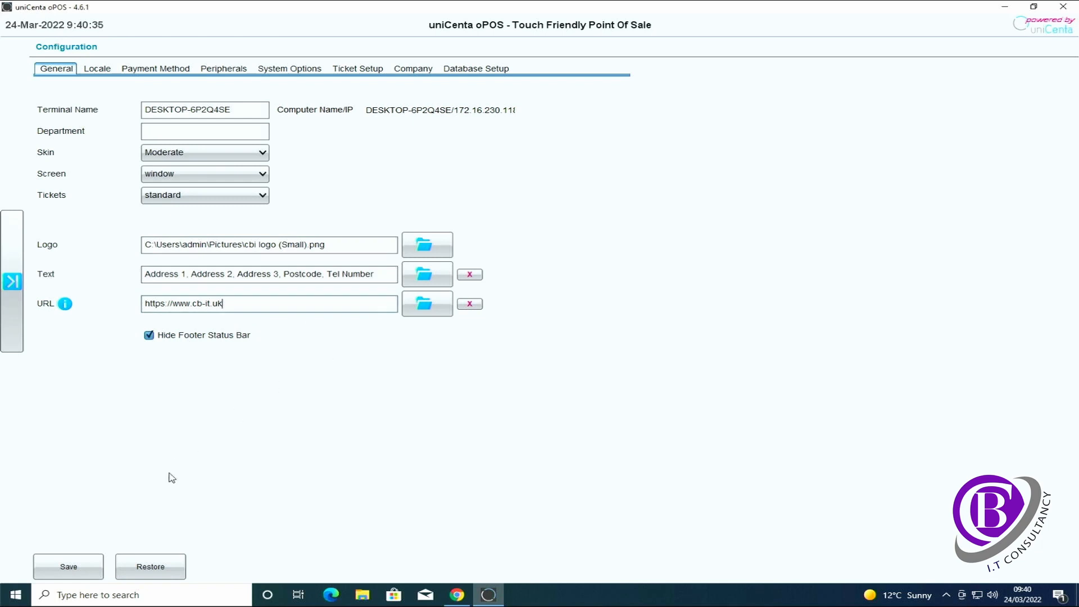
left_click(89, 567)
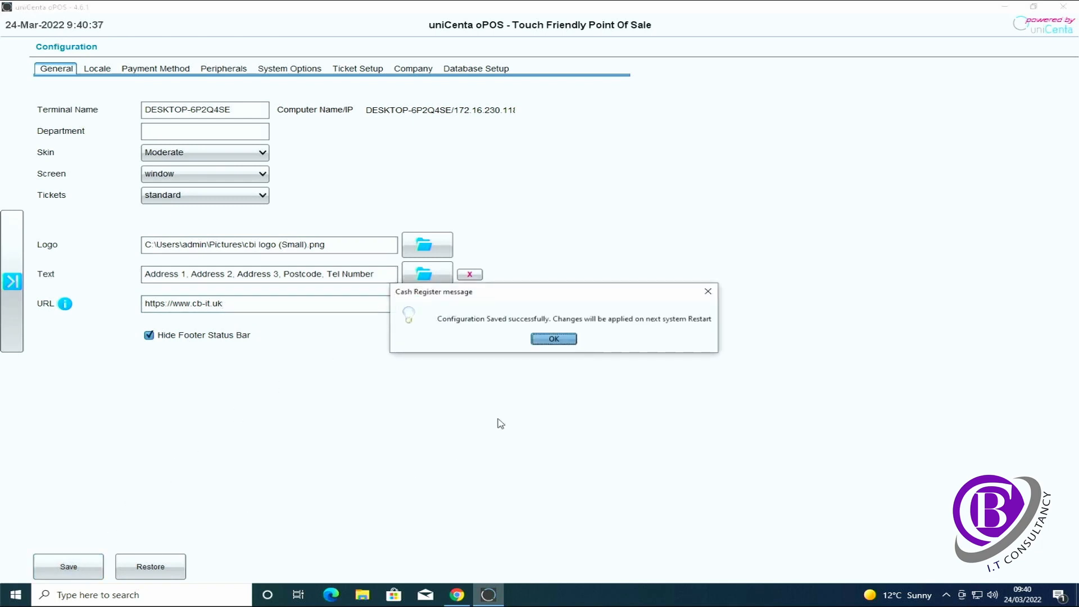
In Peripherals, set Printer 1 to printer using the (Default) system device
left_click(569, 340)
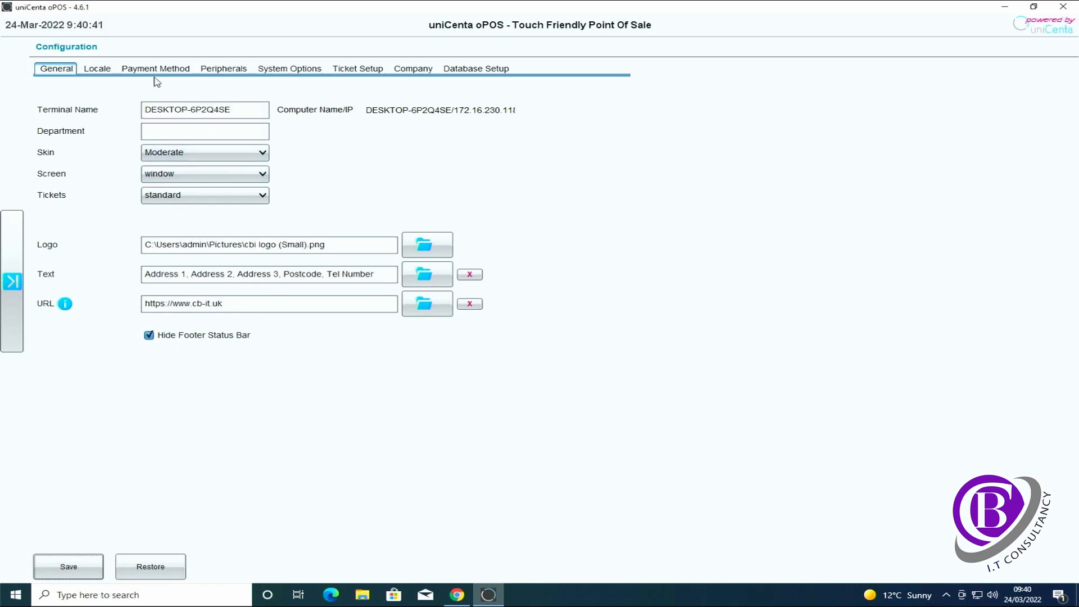
left_click(215, 69)
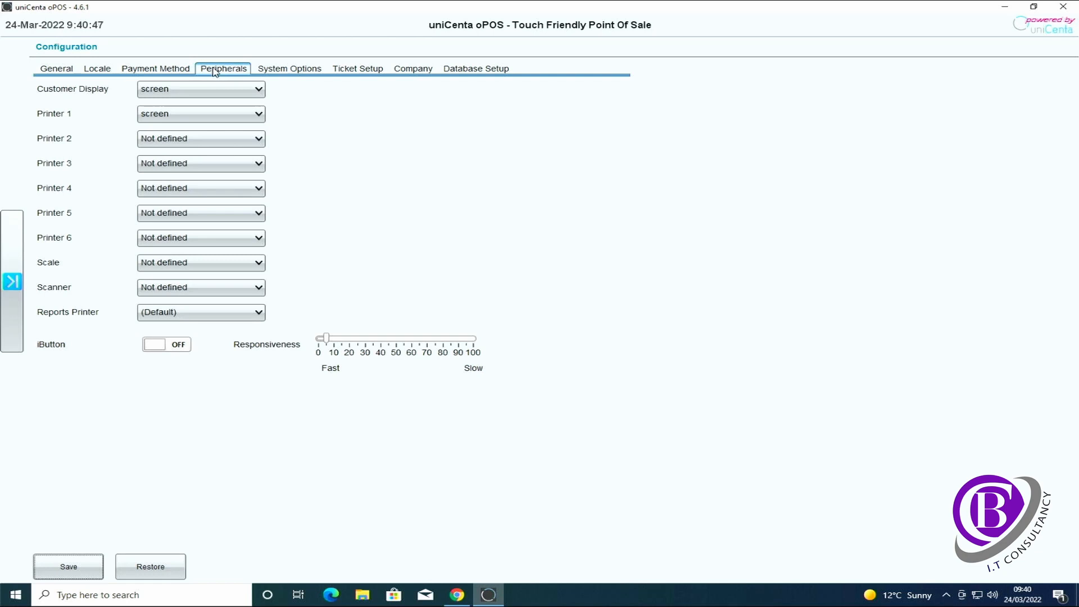
left_click(248, 115)
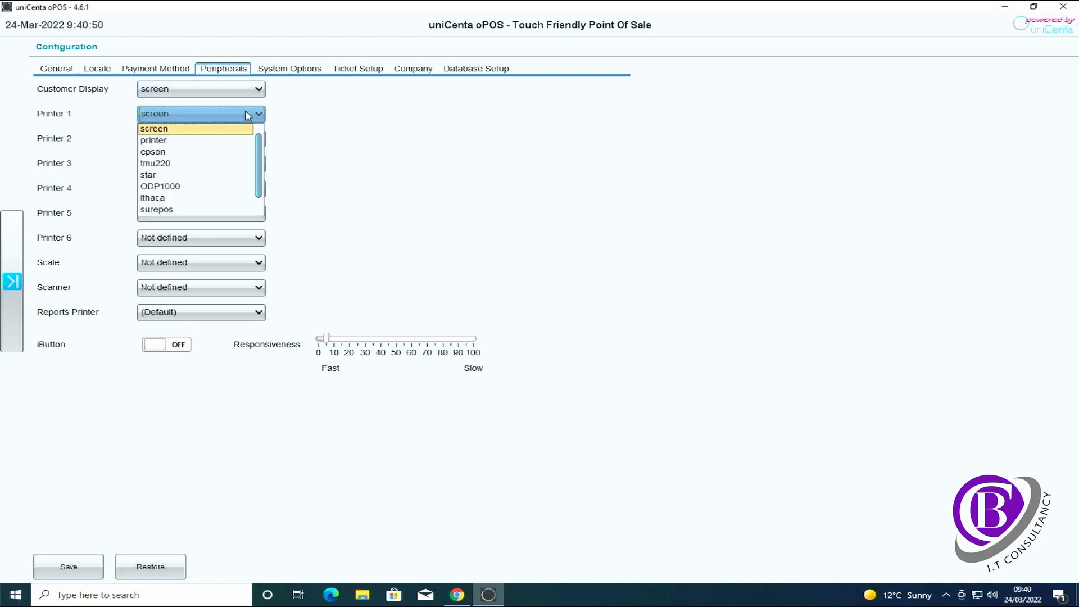
left_click(189, 143)
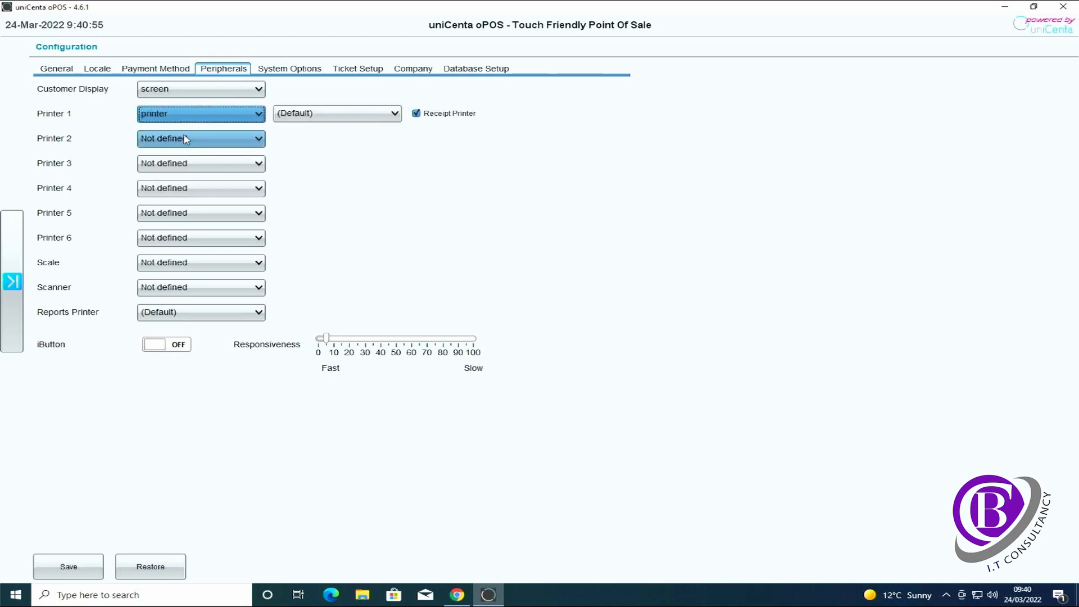
left_click(325, 118)
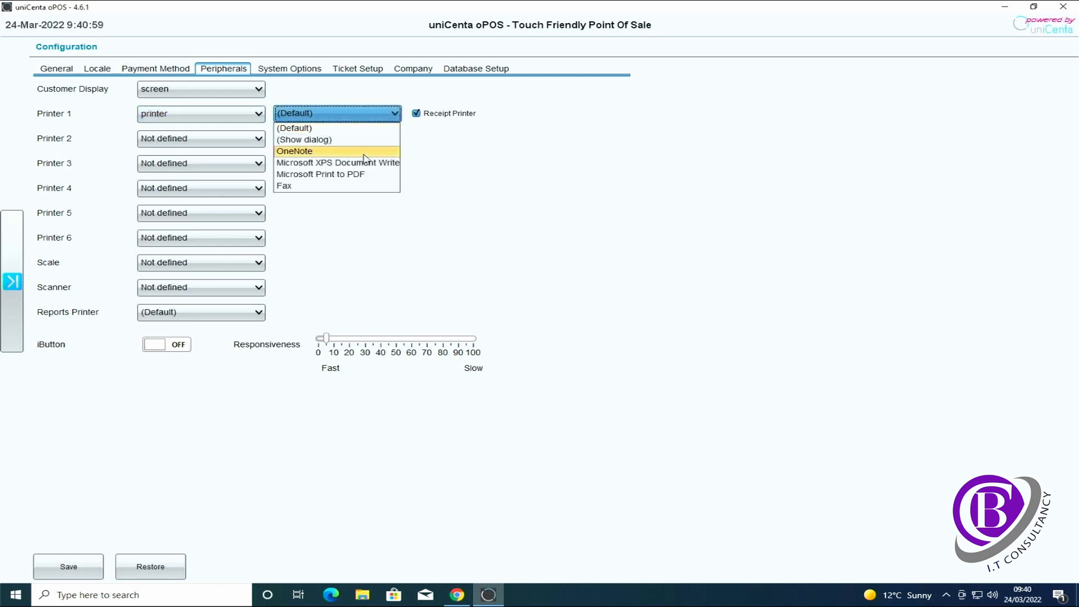
left_click(402, 213)
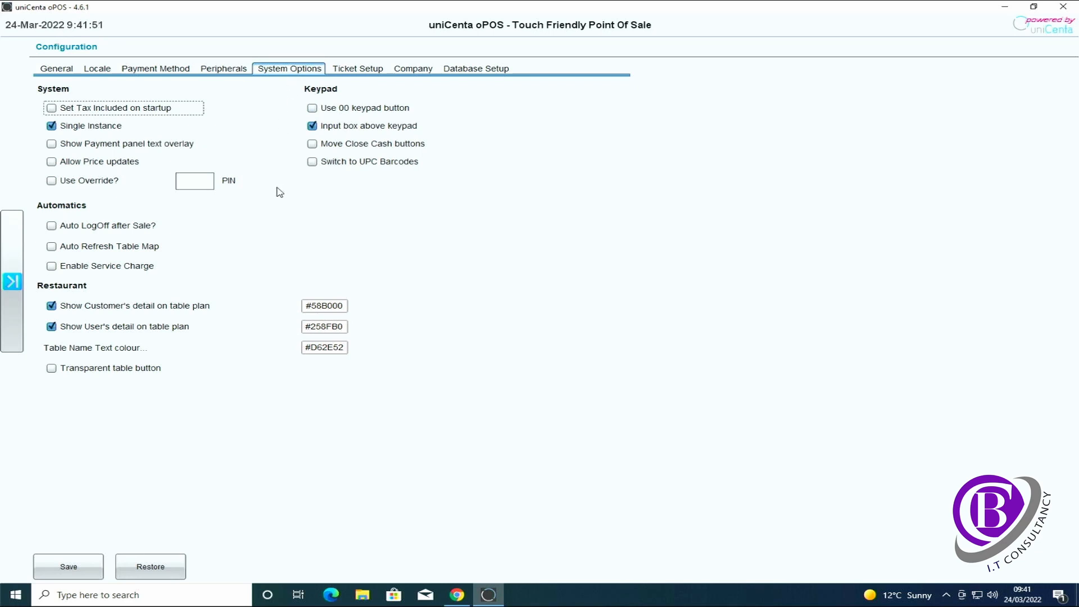
Enable Allow Price updates and Use Override with an override PIN, then save the configuration
left_click(52, 163)
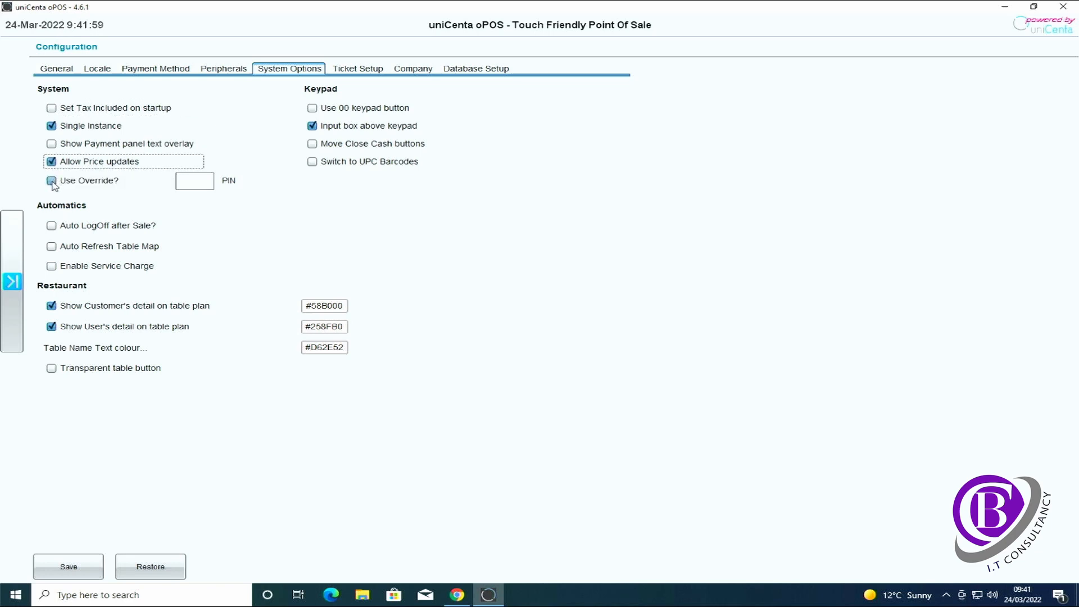
left_click(51, 181)
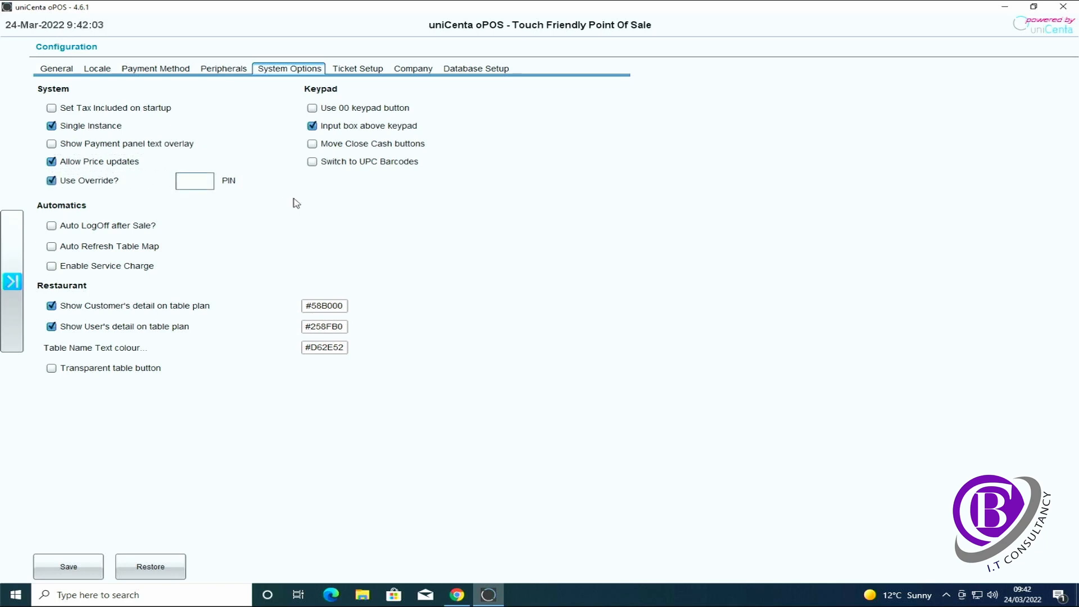
type("0000")
left_click(79, 562)
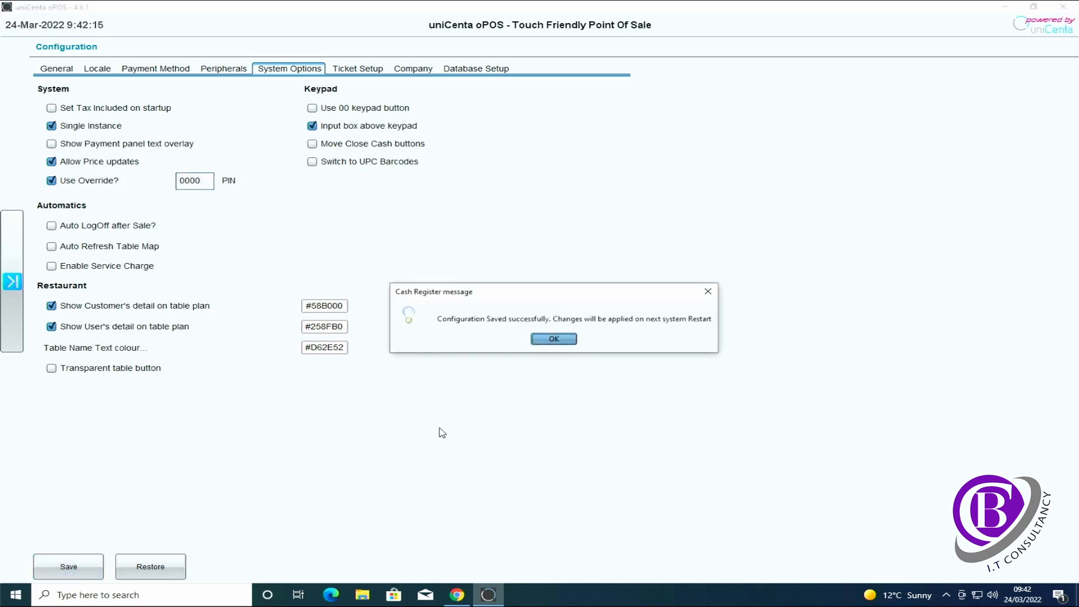
left_click(553, 339)
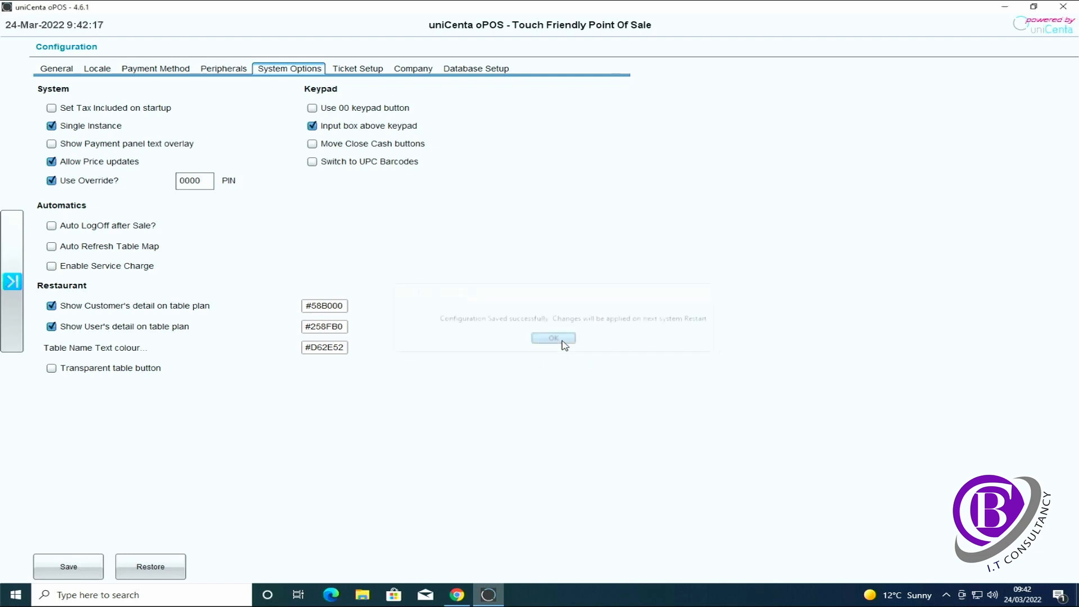
left_click(10, 282)
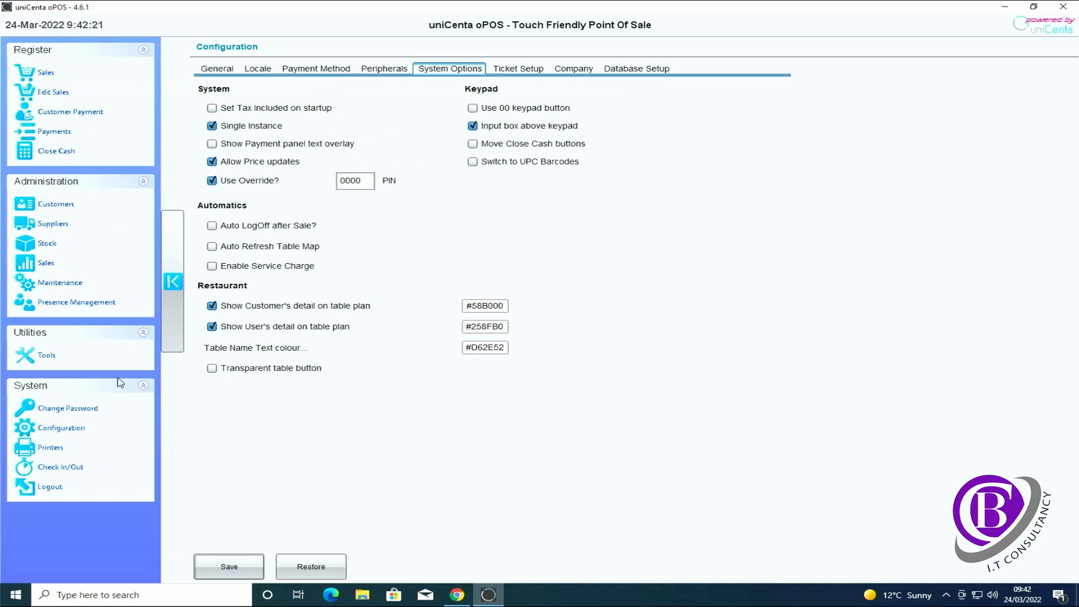
Log out, exit and relaunch uniCenta oPOS, sign in as Administrator, and open Stock management
left_click(58, 487)
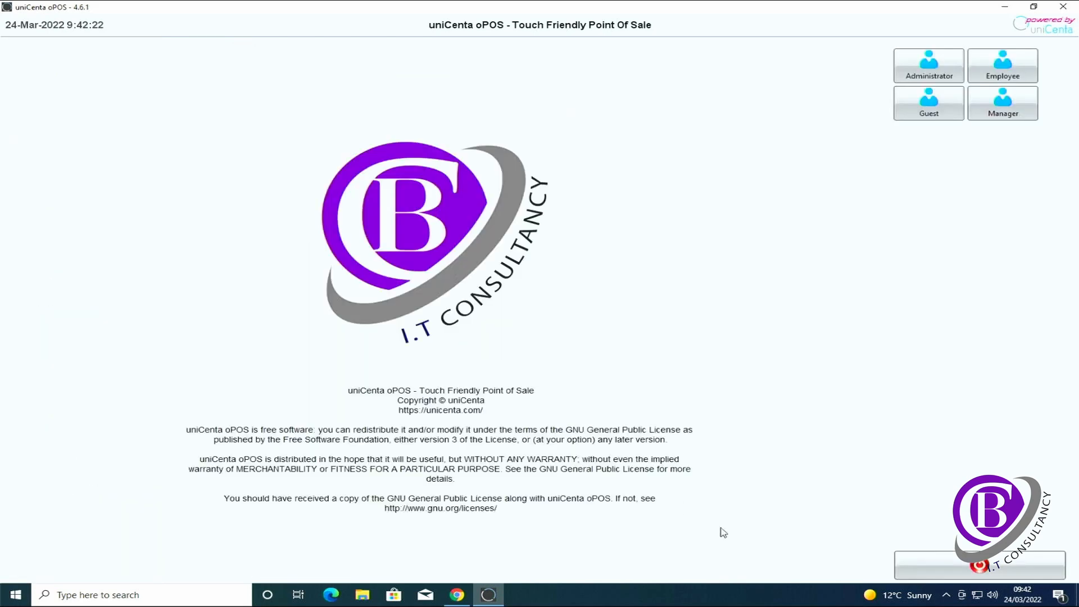
left_click(962, 563)
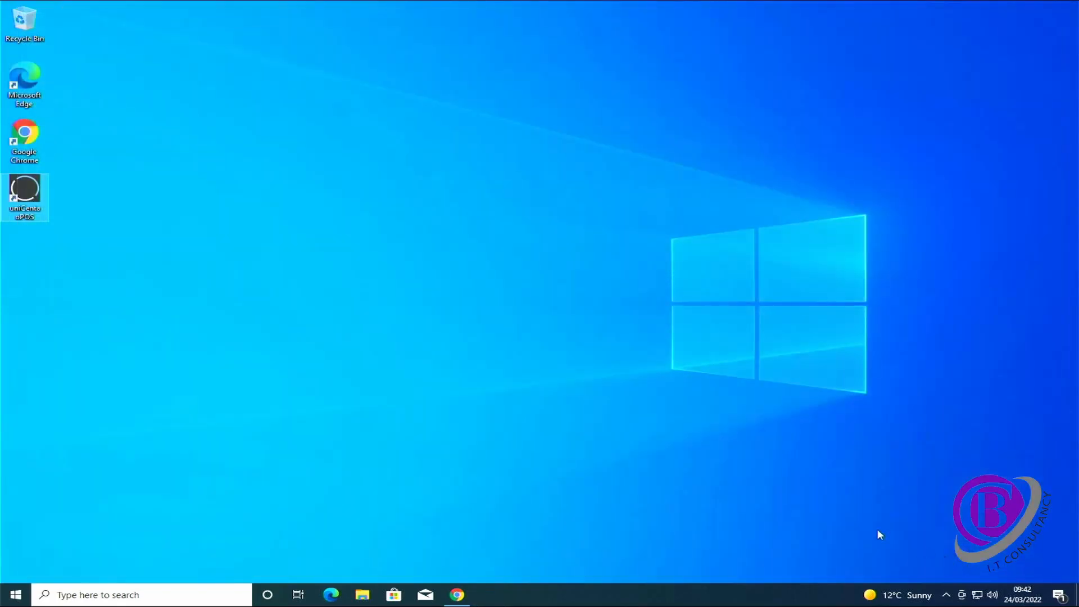
double_click(25, 191)
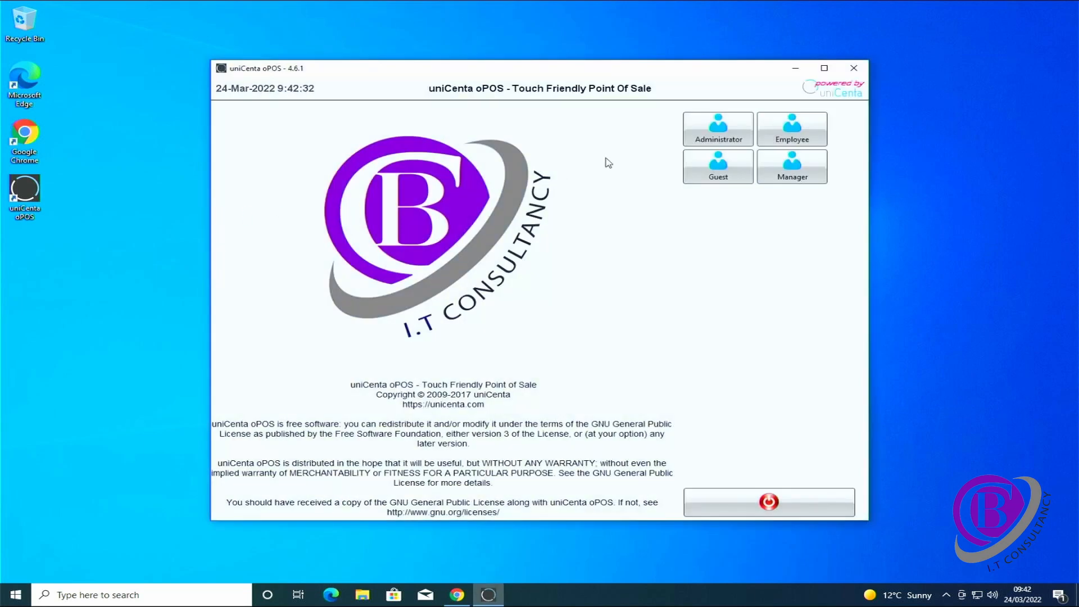
left_click(708, 131)
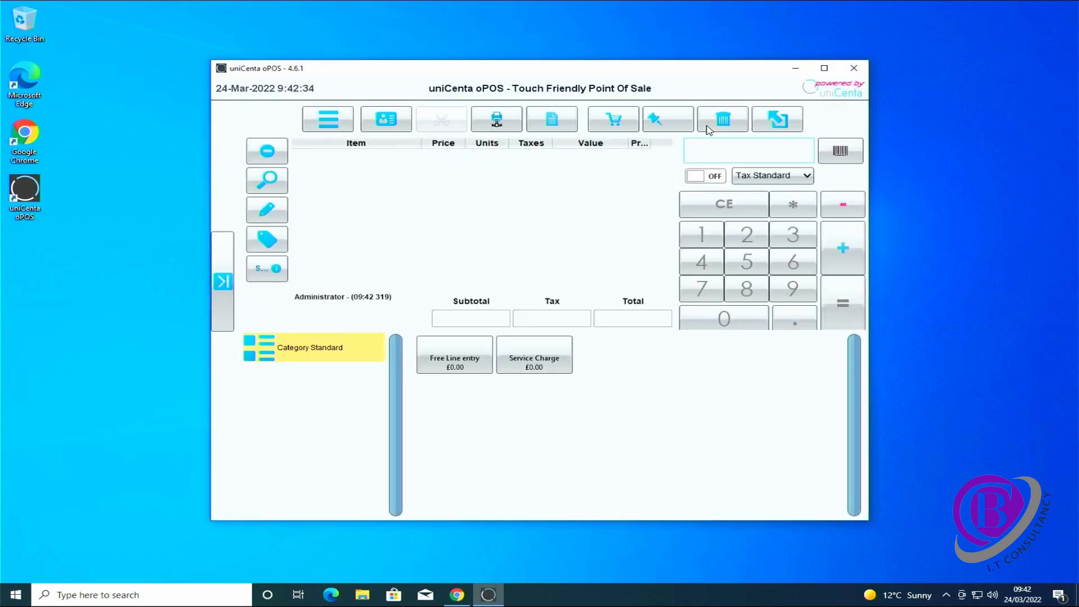
left_click(222, 281)
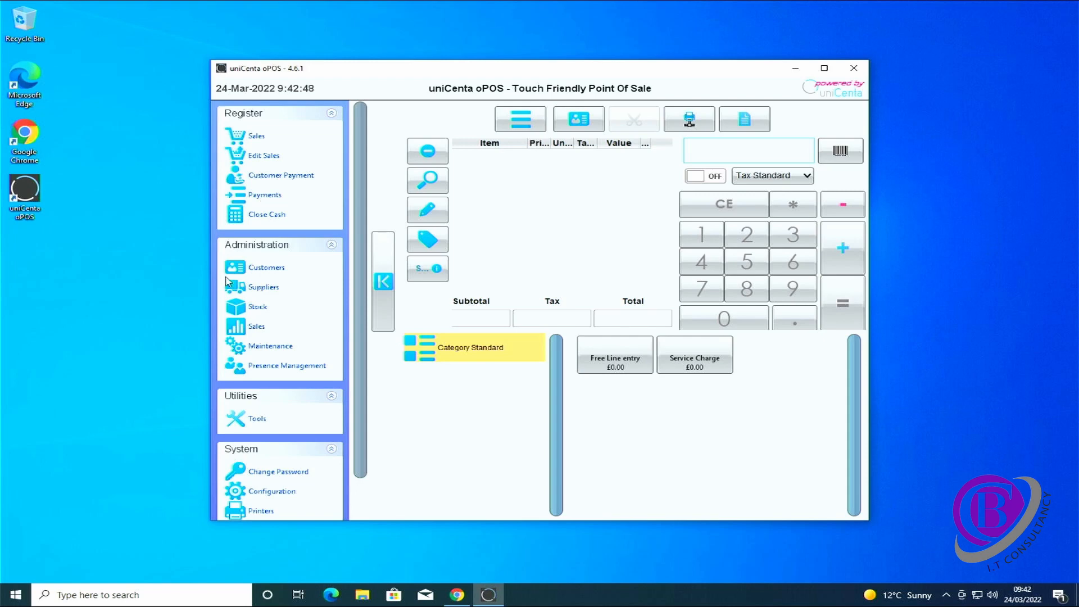
left_click(258, 309)
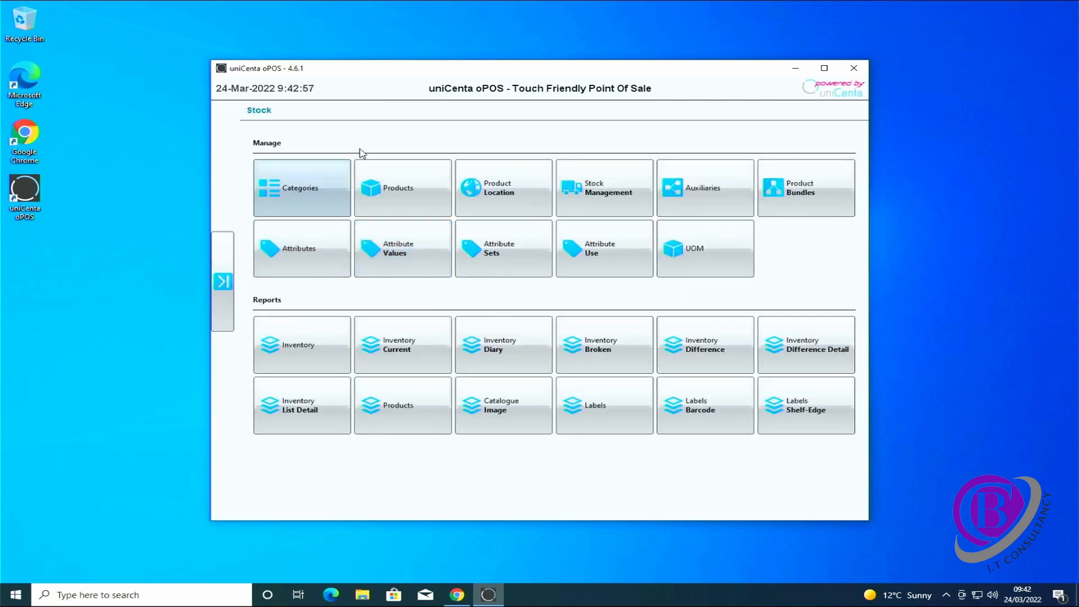
Start a new product with Pens as its reference, barcode and name
left_click(397, 194)
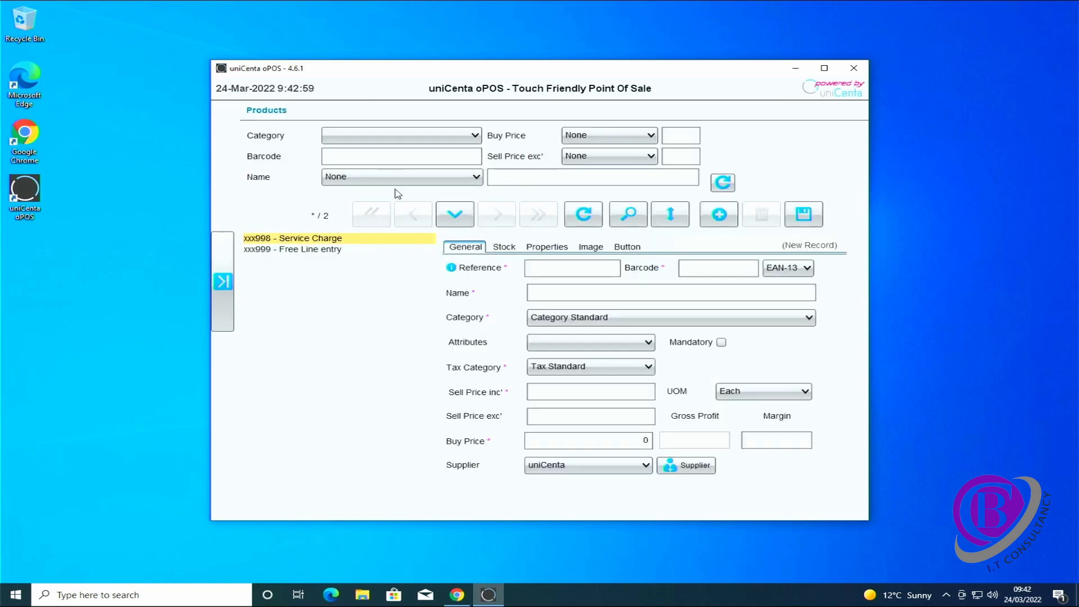
left_click(369, 140)
left_click(369, 139)
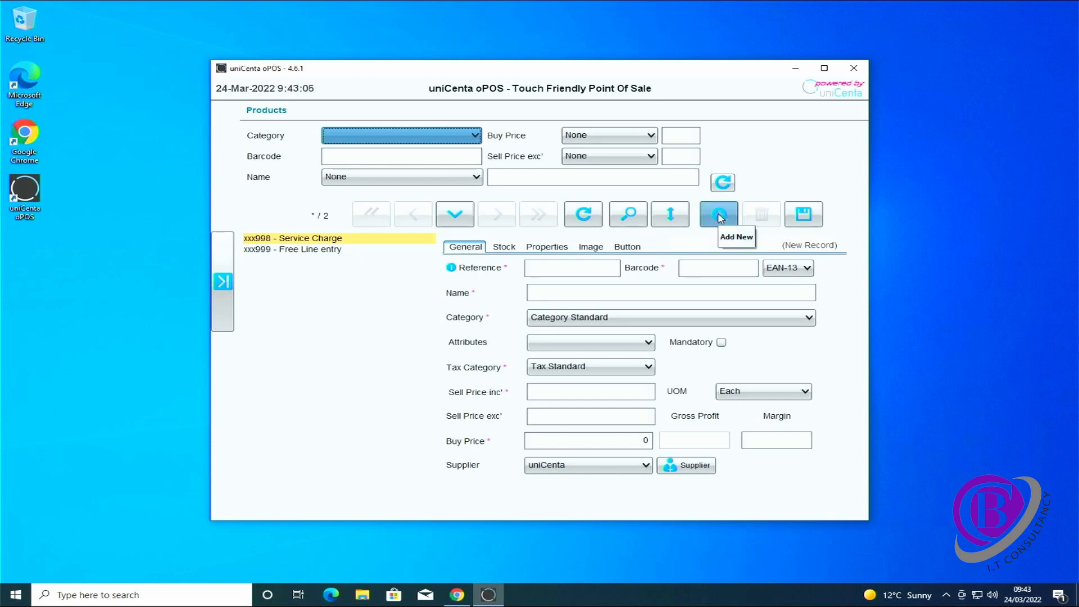
left_click(569, 269)
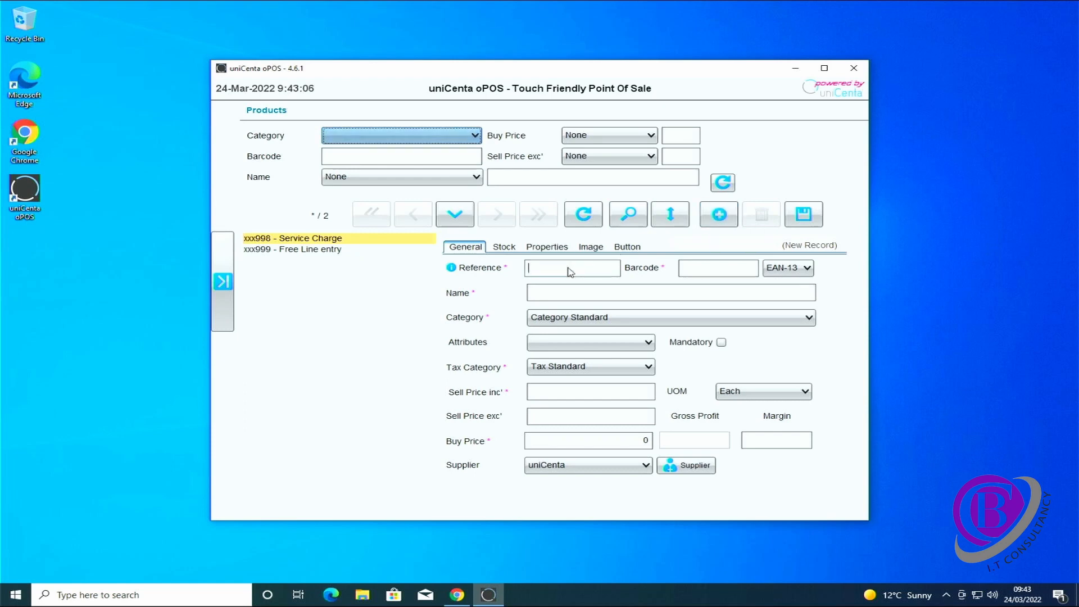
type("Pens")
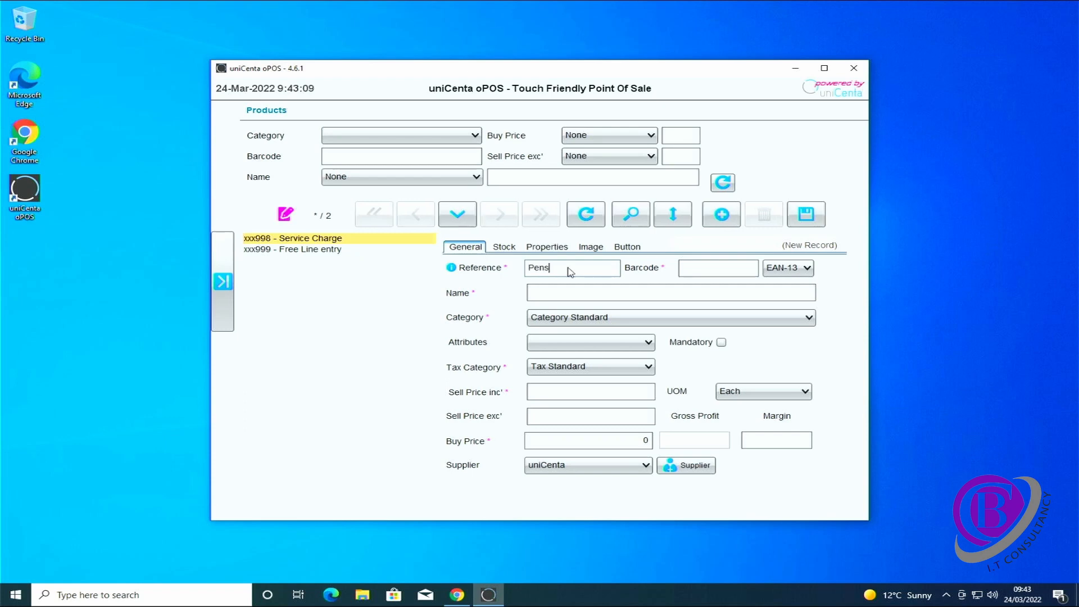
key("Tab")
key("Tab")
left_click(806, 214)
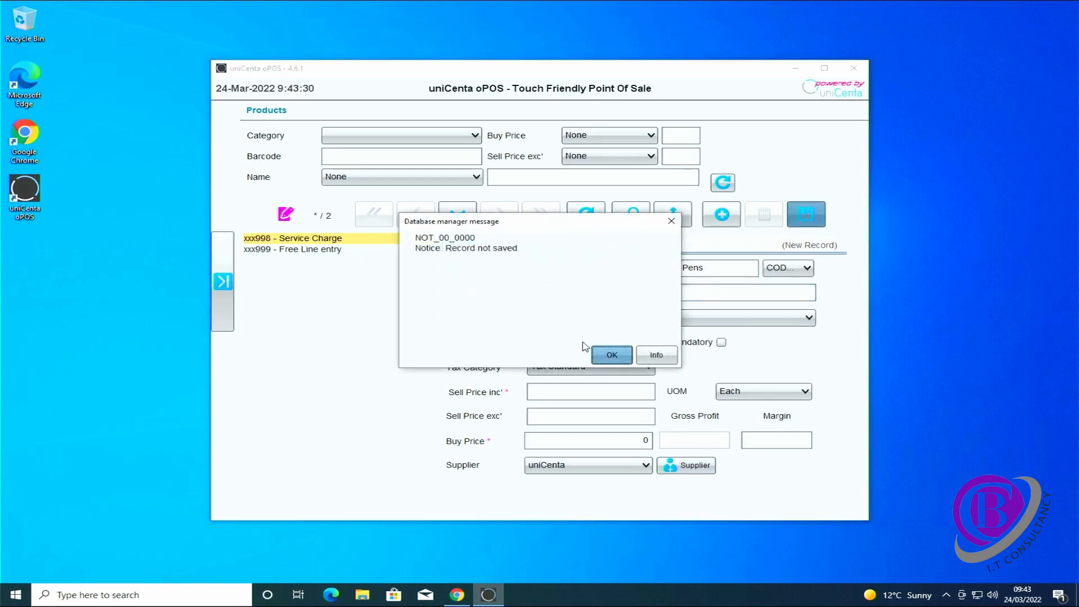
left_click(613, 356)
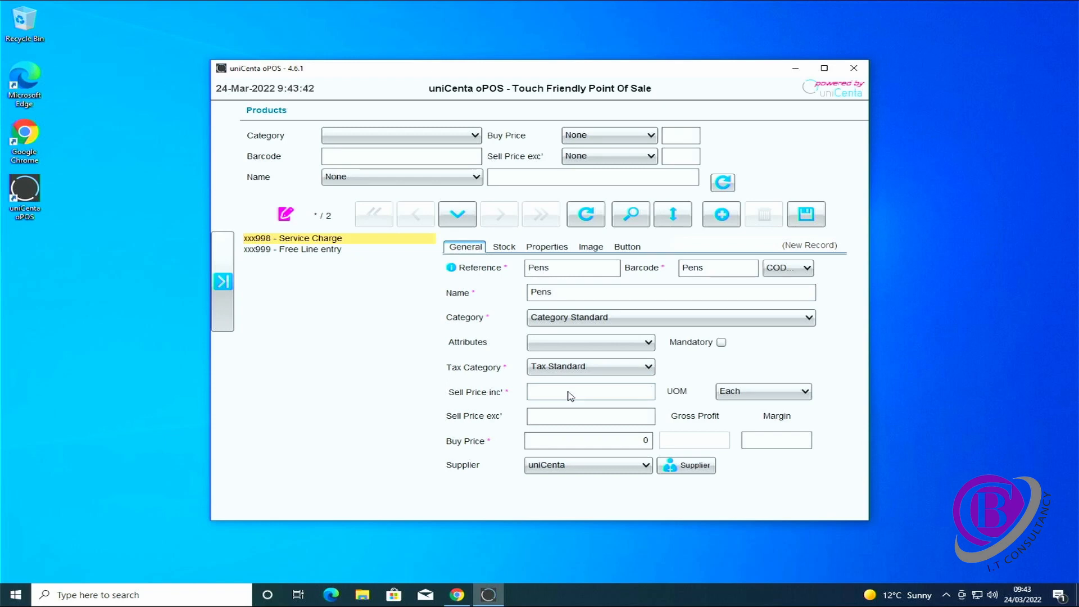
Give Pens a £1.00 sell price including tax with Tax Standard, and save it
type("1")
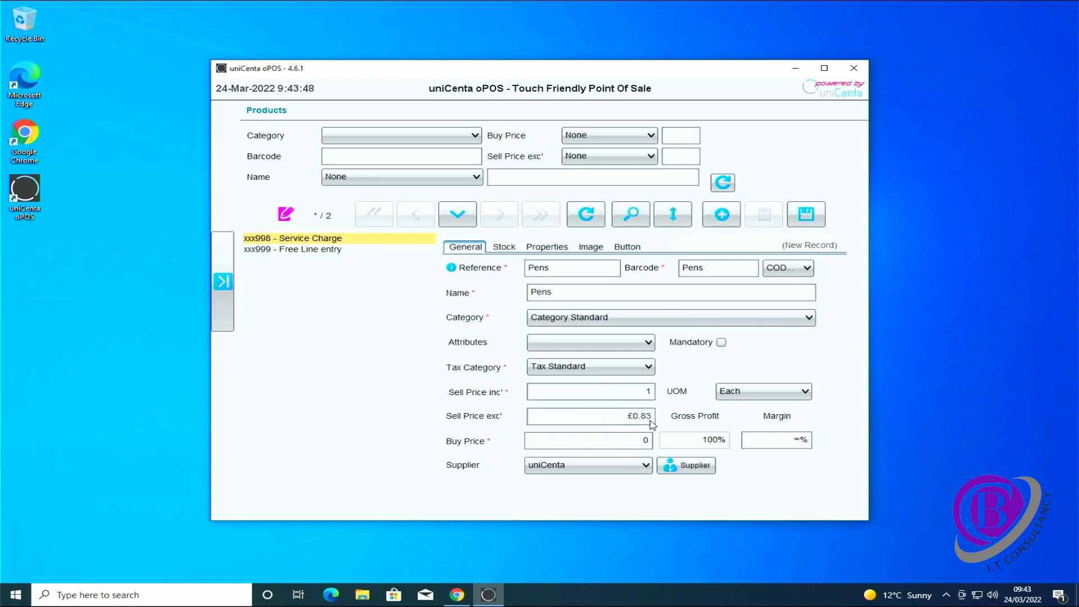
left_click(641, 371)
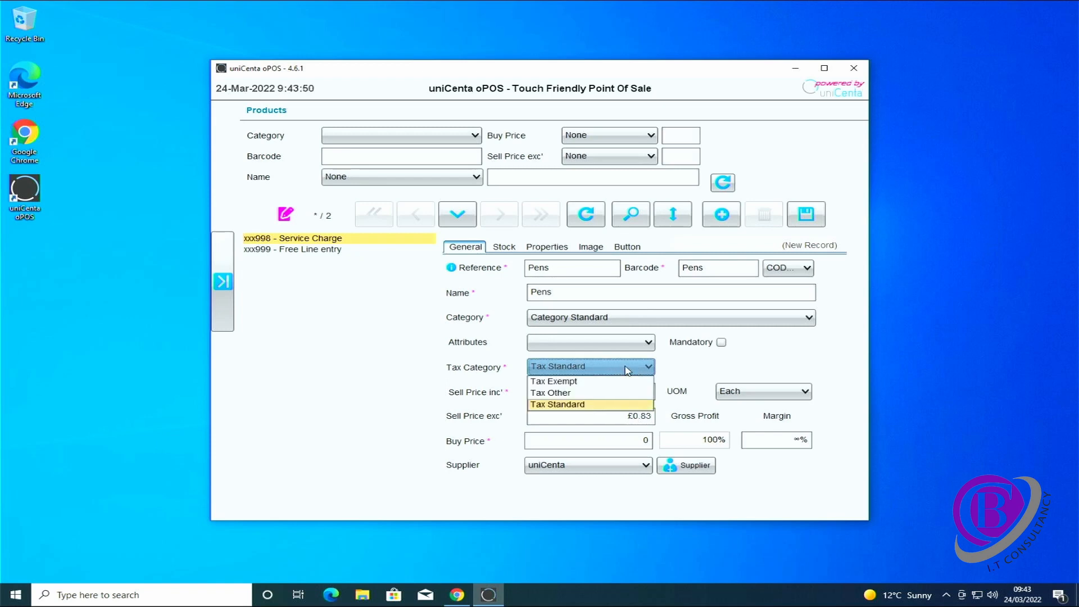
left_click(627, 371)
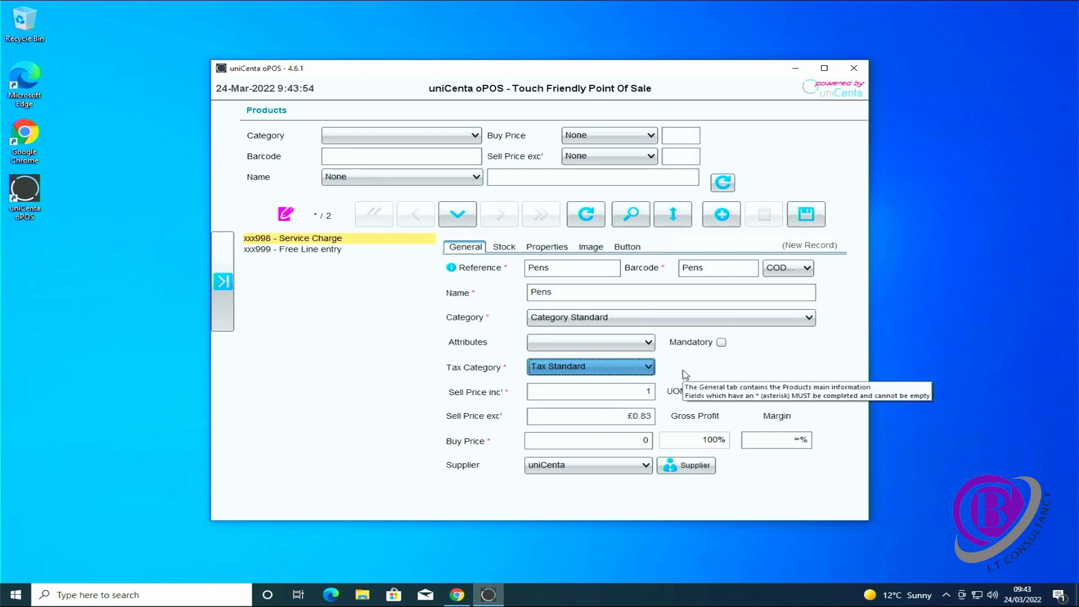
left_click(793, 220)
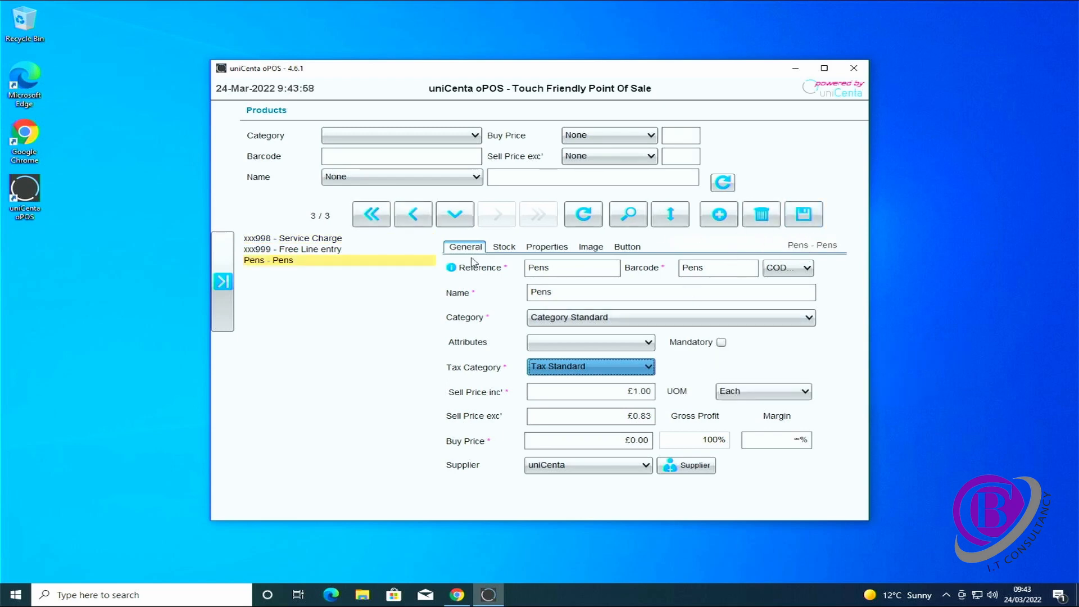
left_click(224, 279)
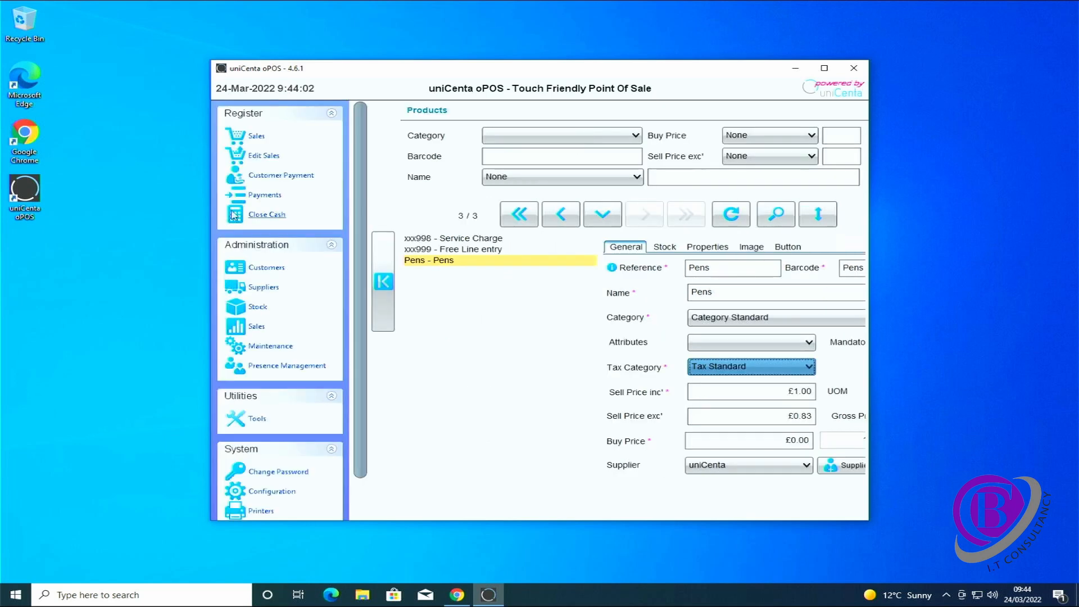
Sell one Pens for £1.00 cash without a PDF receipt, then untick Printer 1's receipt printing
left_click(256, 137)
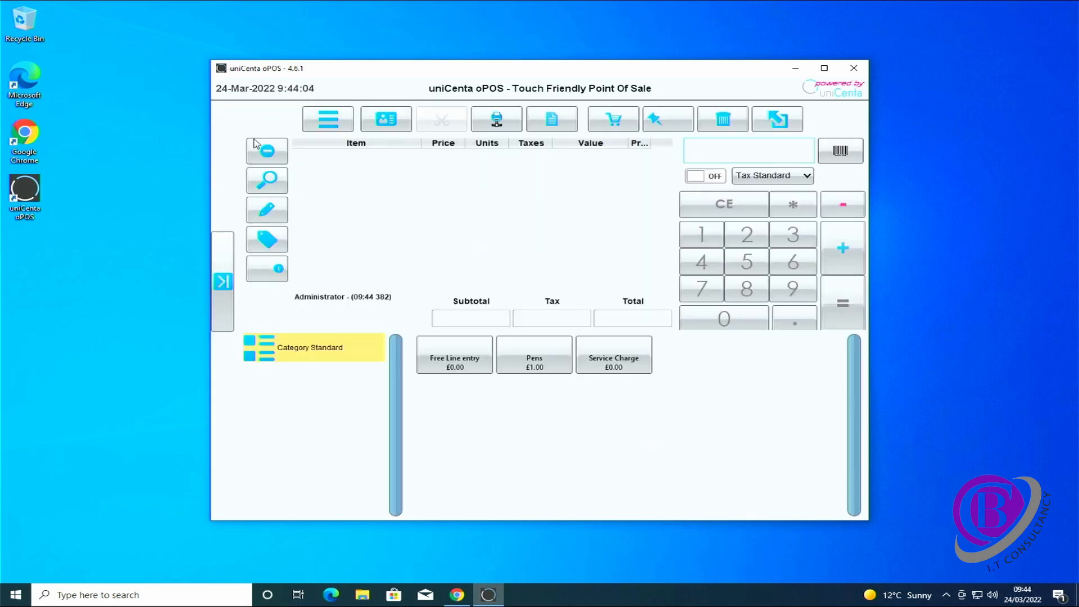
left_click(533, 361)
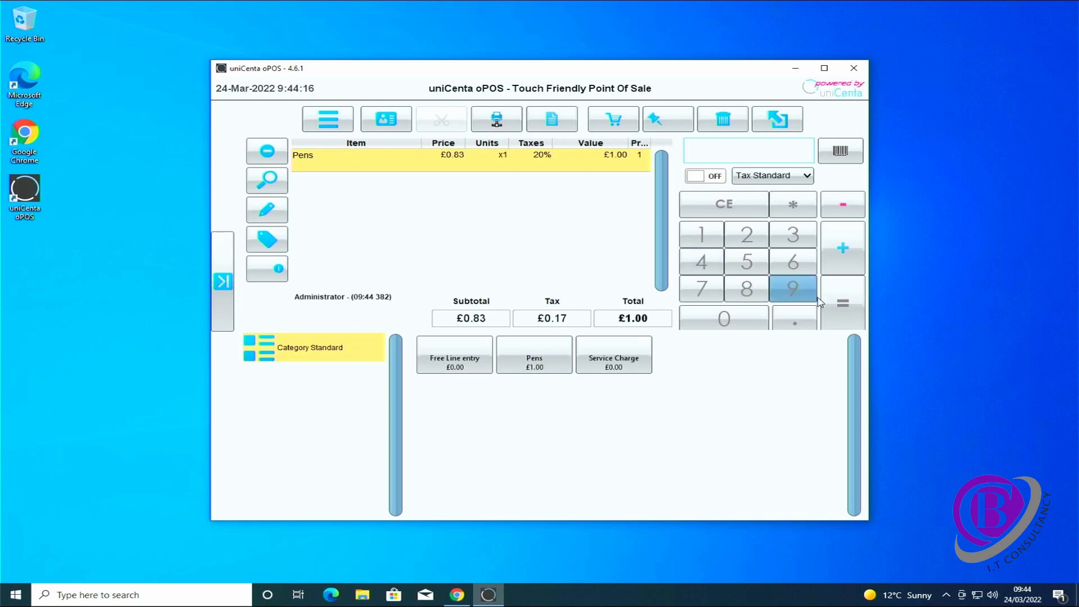
left_click(842, 303)
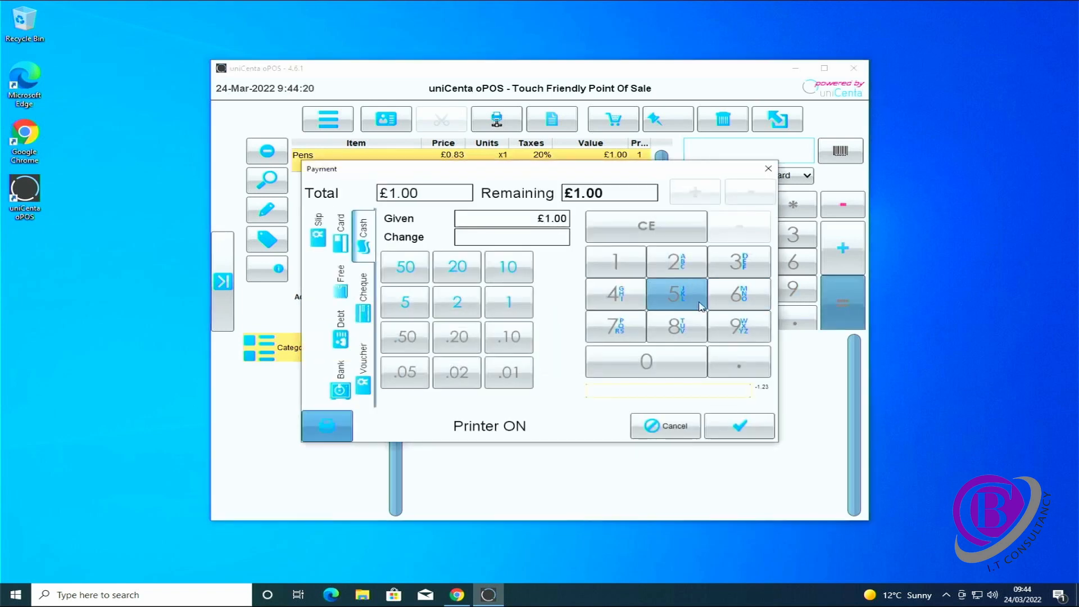
left_click(743, 427)
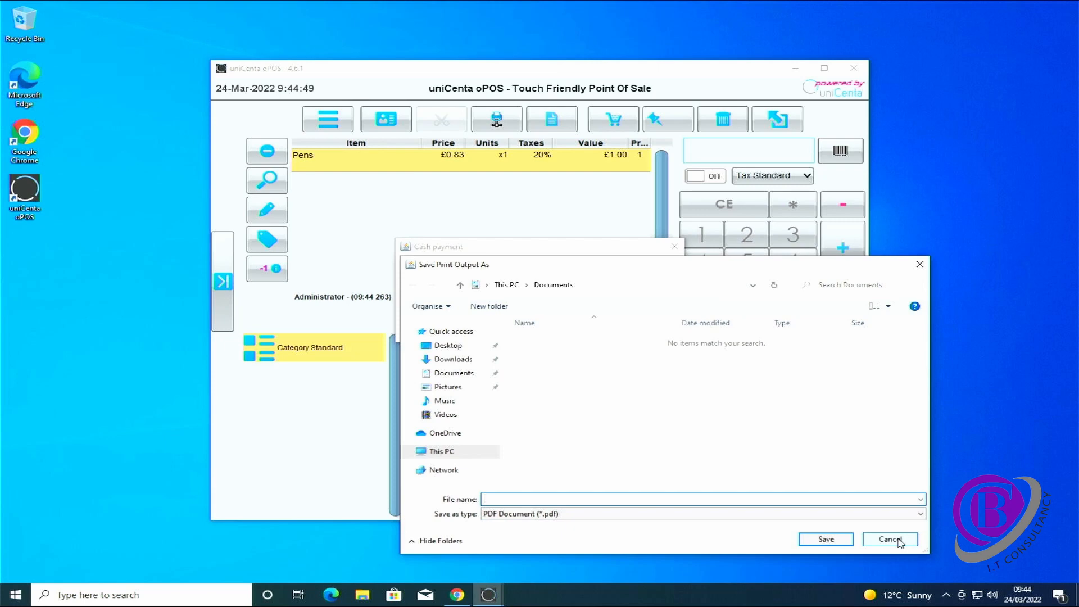
left_click(898, 539)
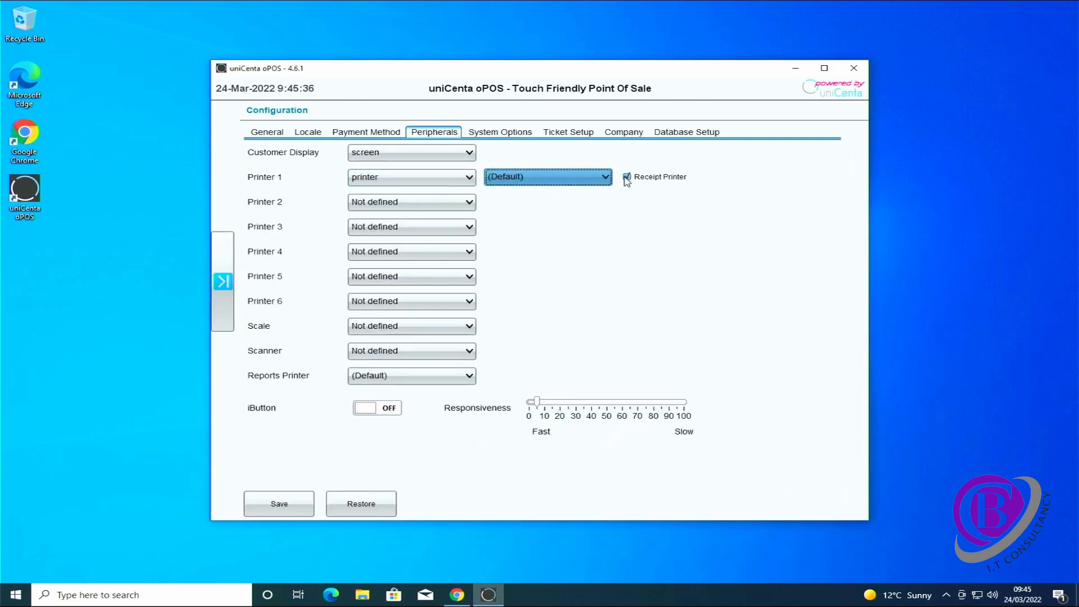
left_click(627, 177)
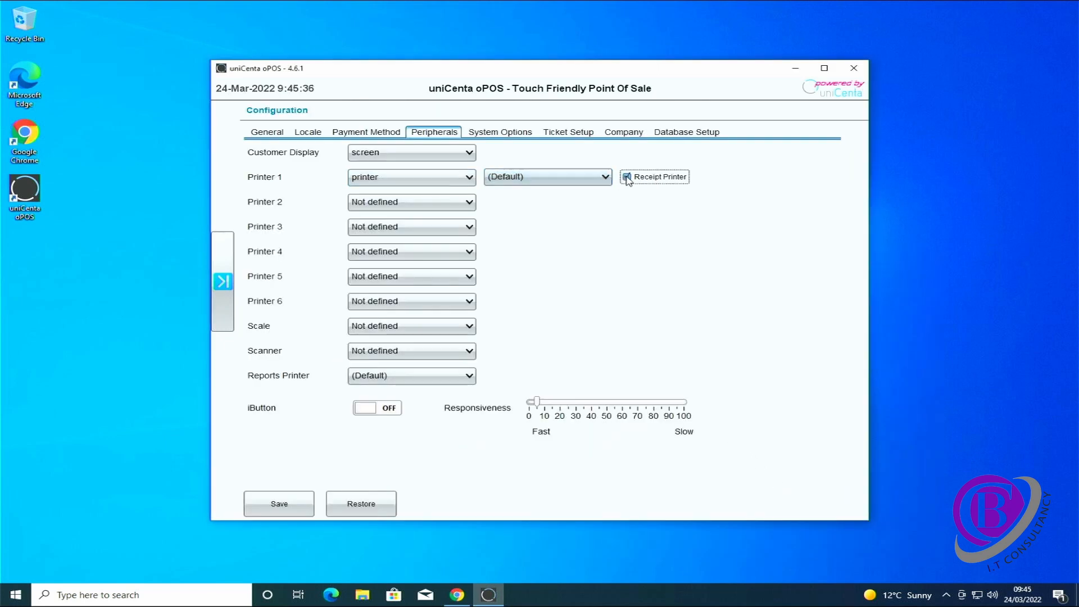
Save the peripheral configuration with Printer 1 no longer the receipt printer
left_click(285, 514)
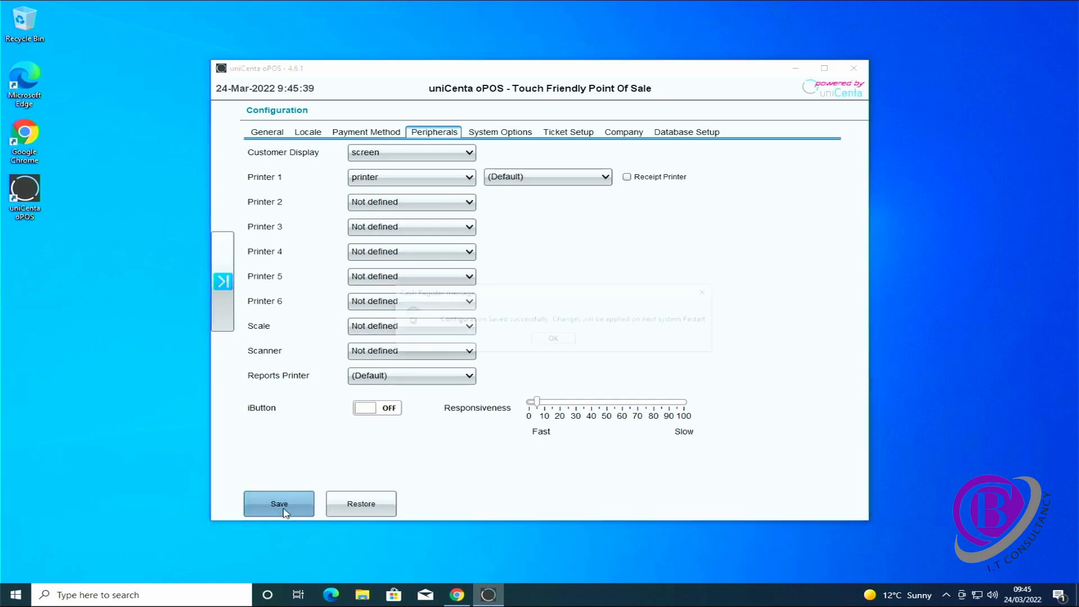
left_click(566, 339)
left_click(225, 283)
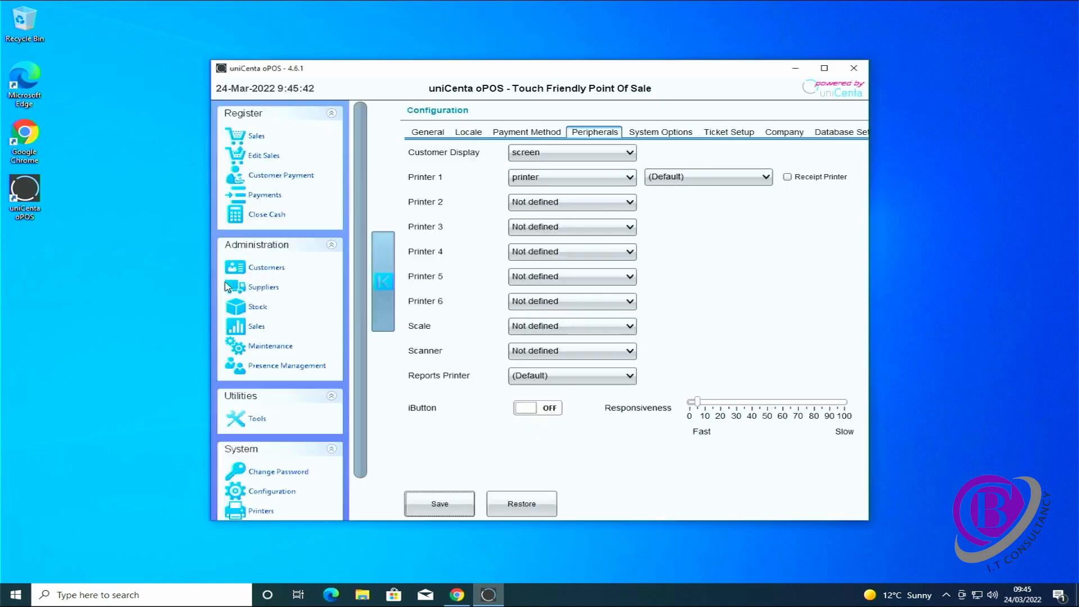
scroll(276, 493, "down", 2)
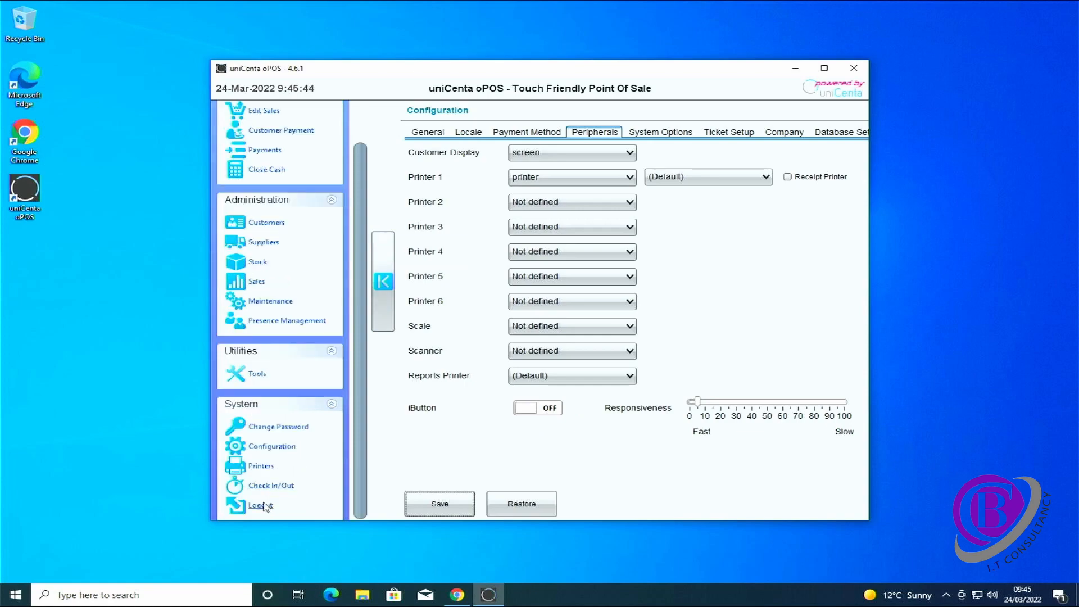
Restart uniCenta oPOS, log back in as Administrator, and add Pens to a ticket
left_click(264, 506)
left_click(682, 492)
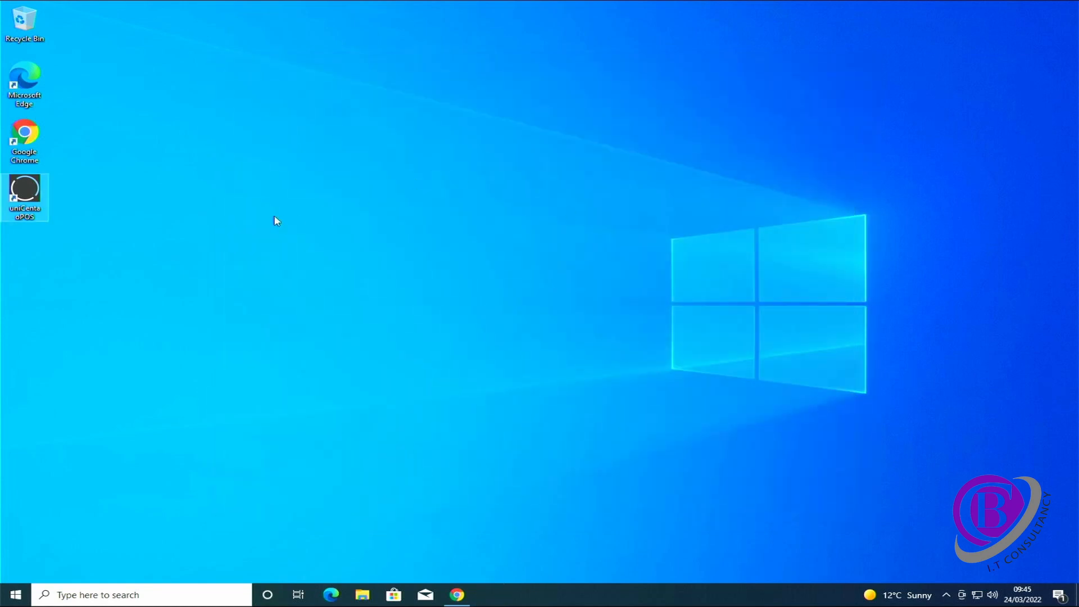
double_click(27, 187)
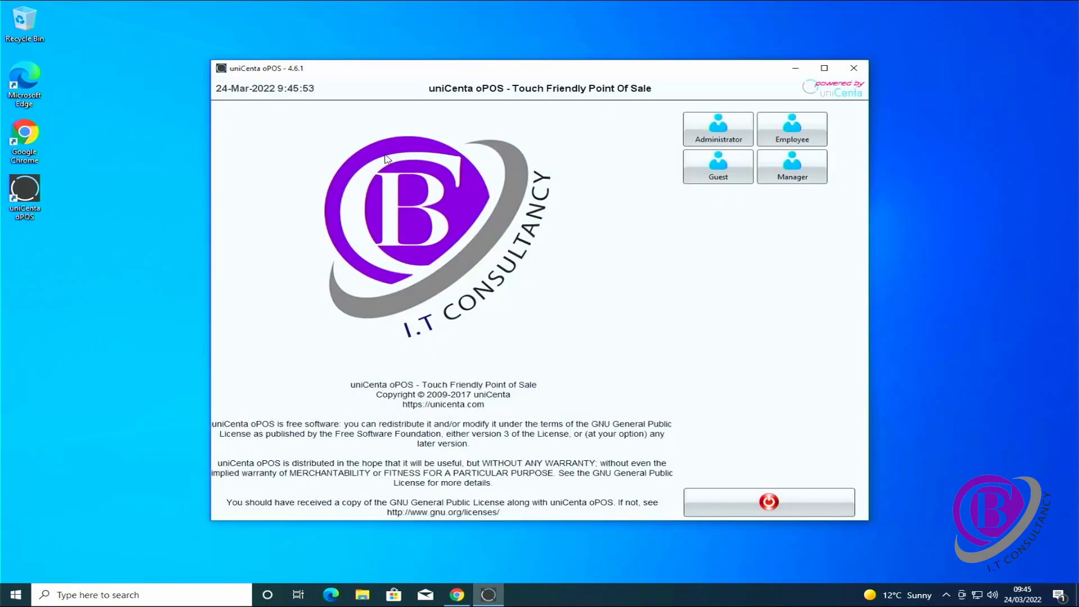
left_click(714, 144)
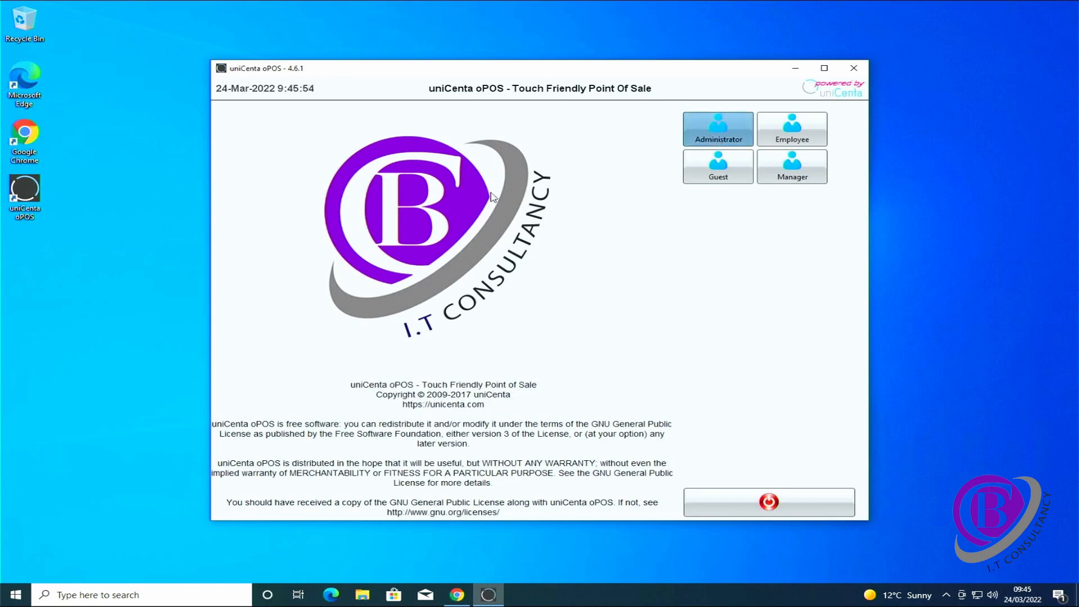
left_click(534, 354)
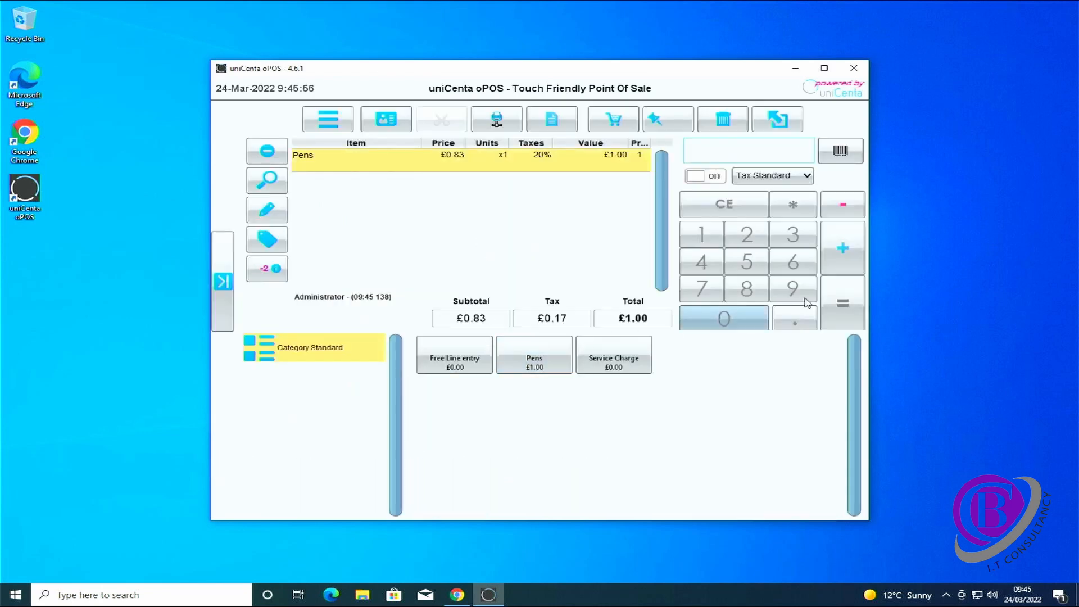
Complete the £1.00 cash sale of Pens, then tick Disable Digital Receipt and close posApps
left_click(846, 303)
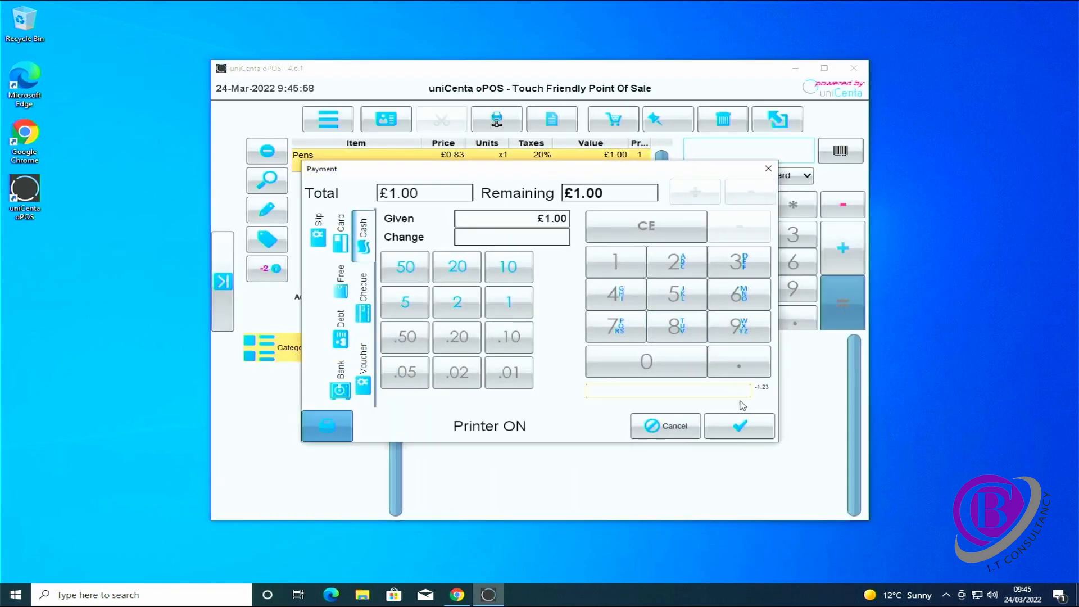
left_click(740, 425)
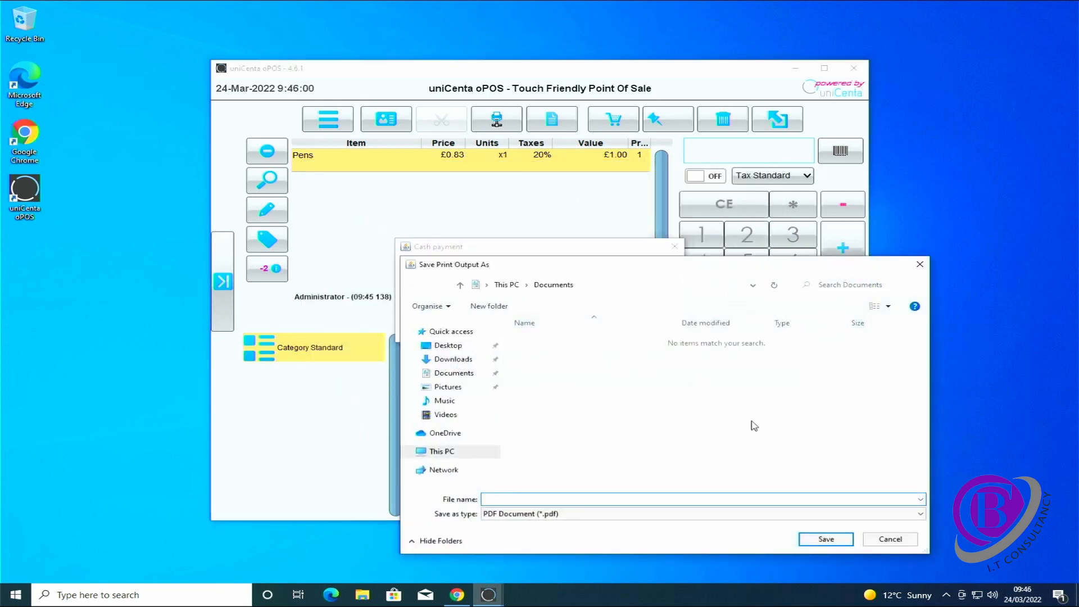
left_click(907, 539)
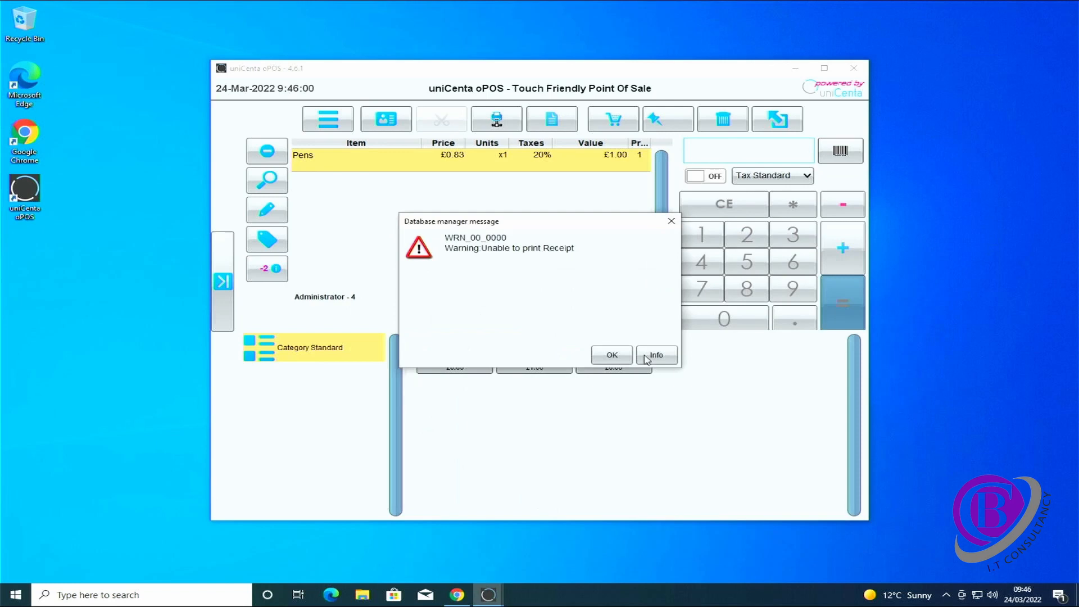
left_click(610, 356)
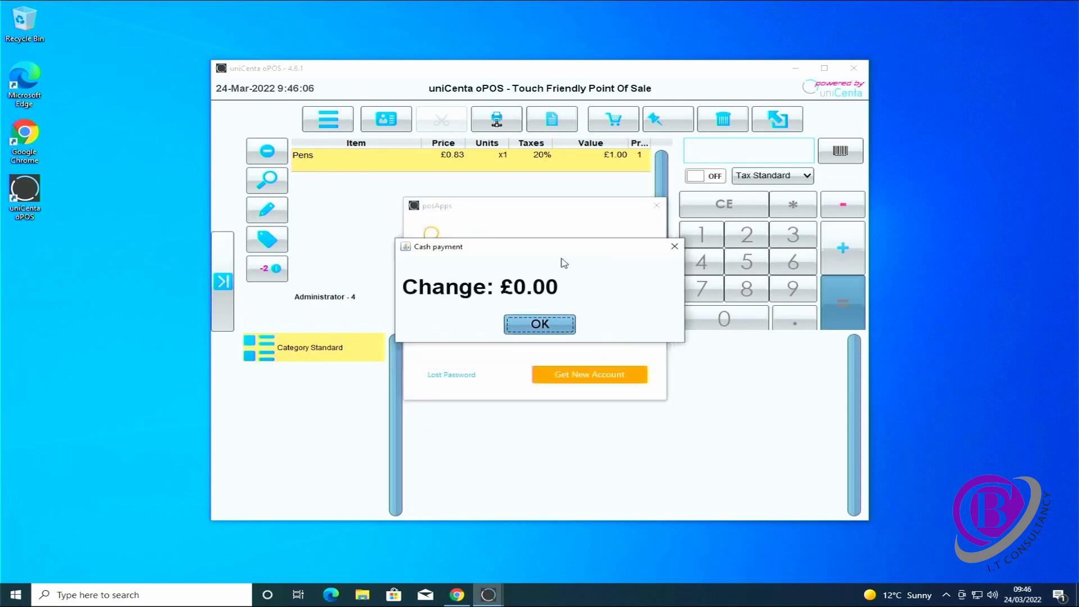
left_click(548, 325)
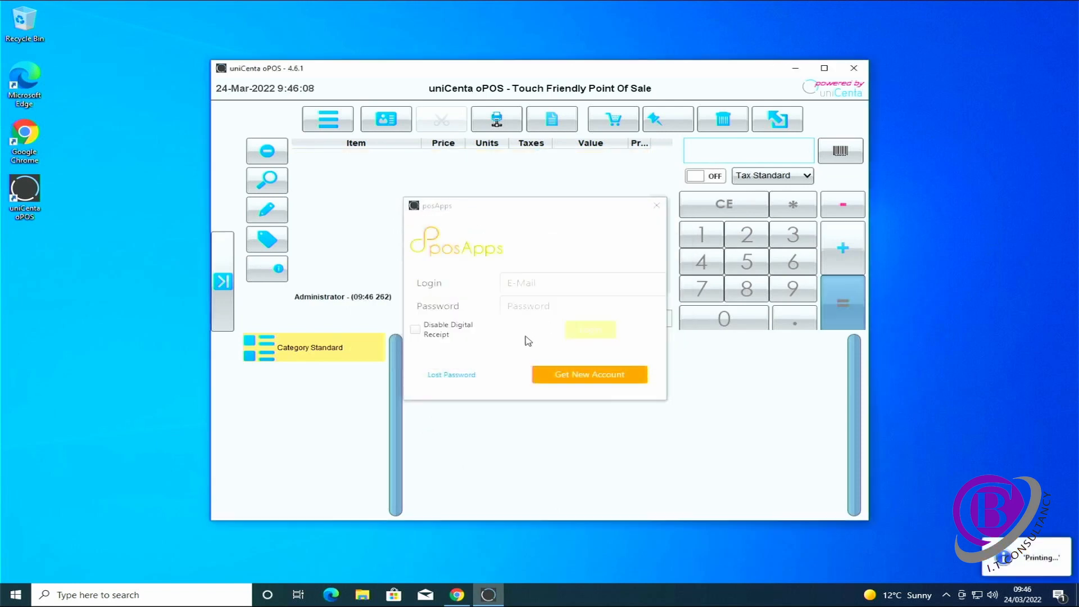
left_click(443, 331)
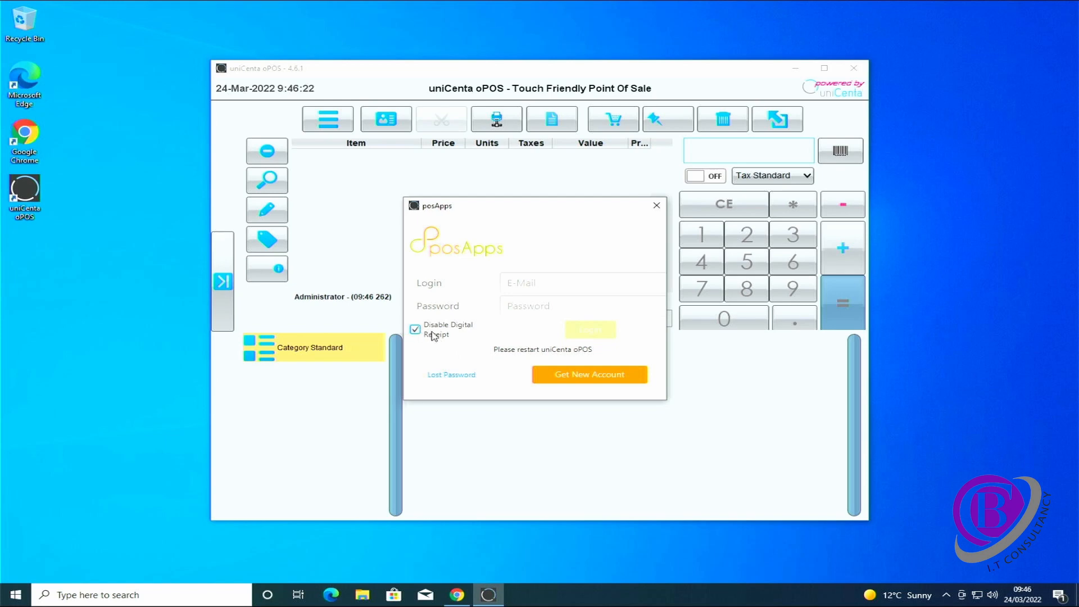
left_click(656, 205)
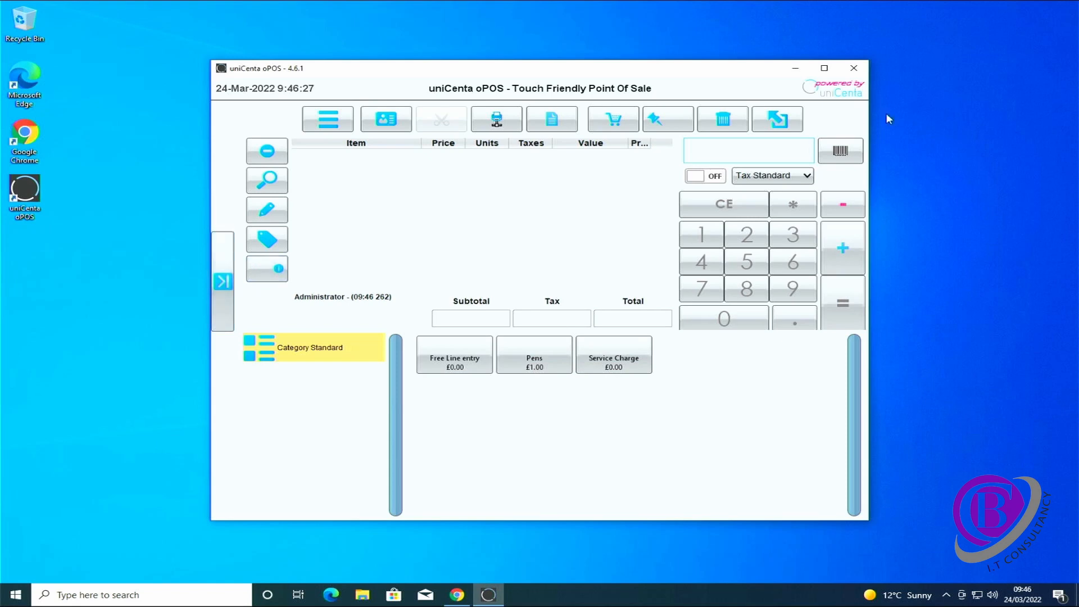
Exit uniCenta oPOS and relaunch it from the desktop icon
left_click(854, 68)
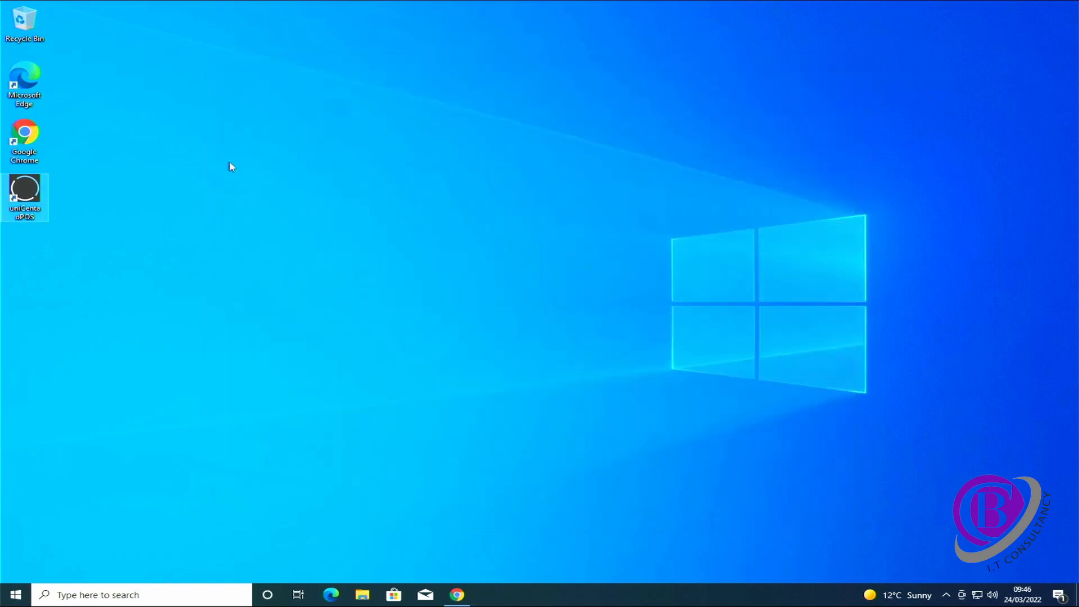
double_click(38, 185)
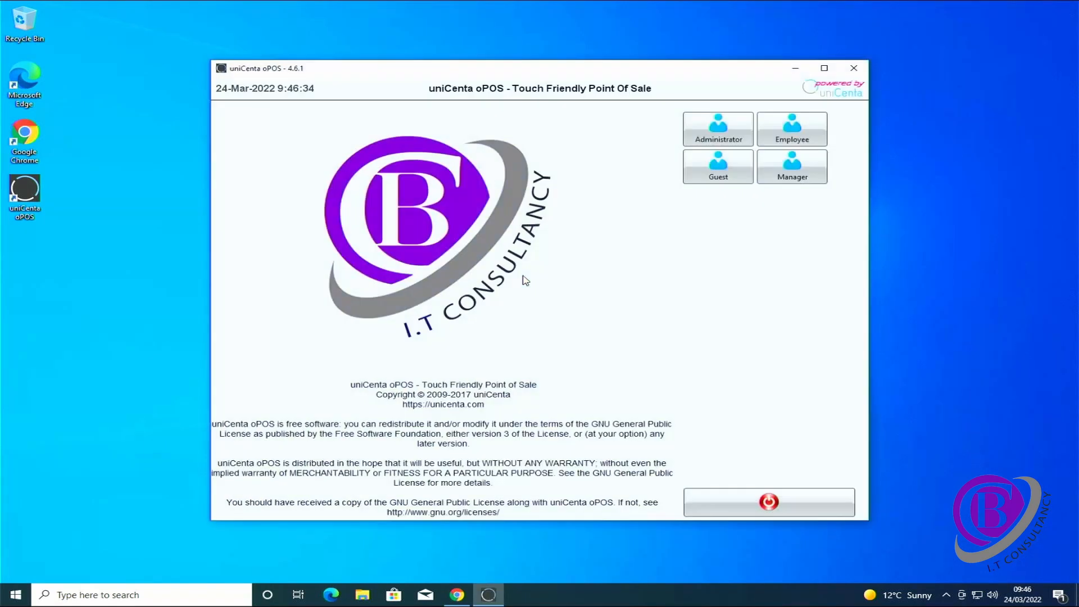
Log in as Administrator and sell one Pens for £1.00 cash, skipping the PDF receipt
left_click(718, 138)
left_click(534, 361)
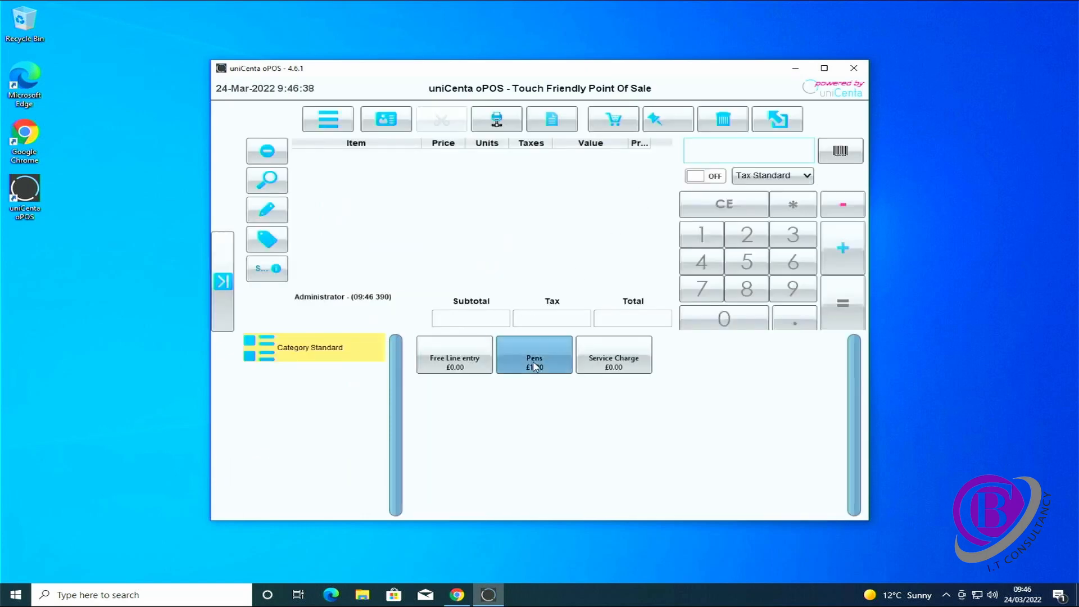
left_click(841, 306)
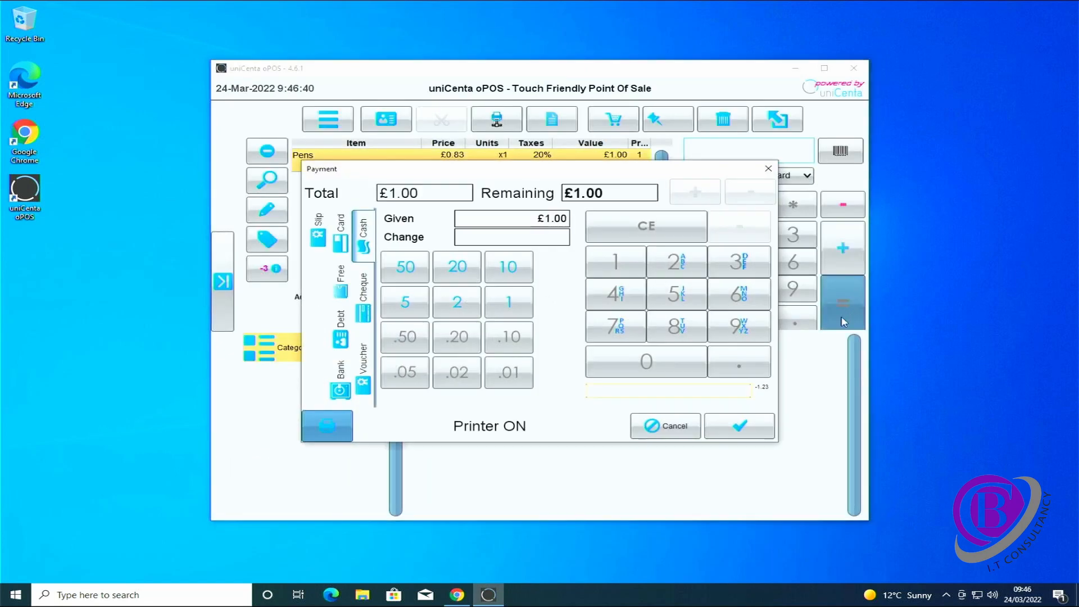
left_click(739, 425)
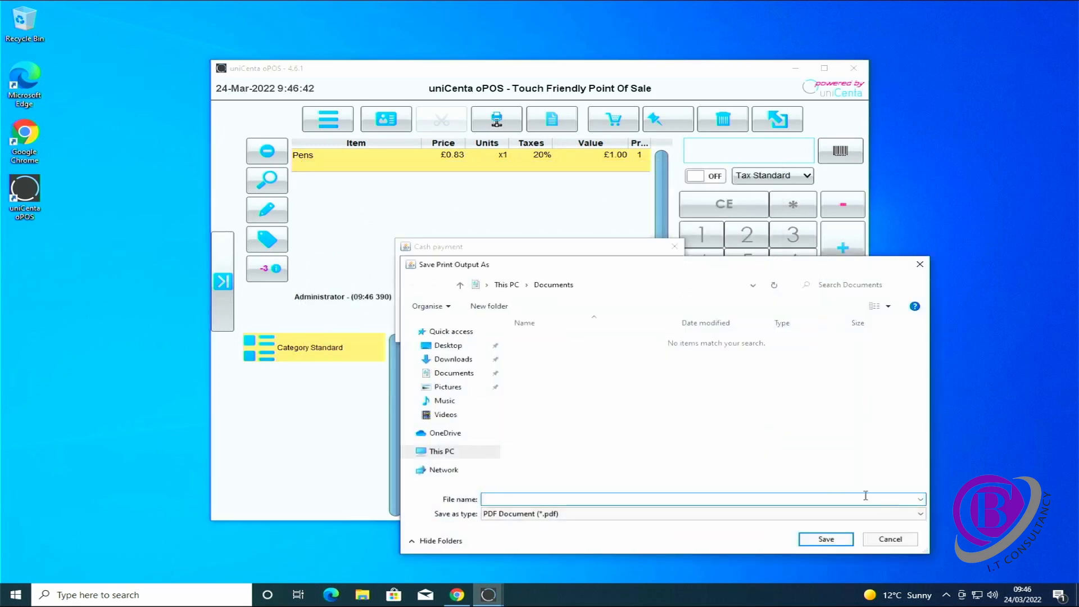
left_click(889, 538)
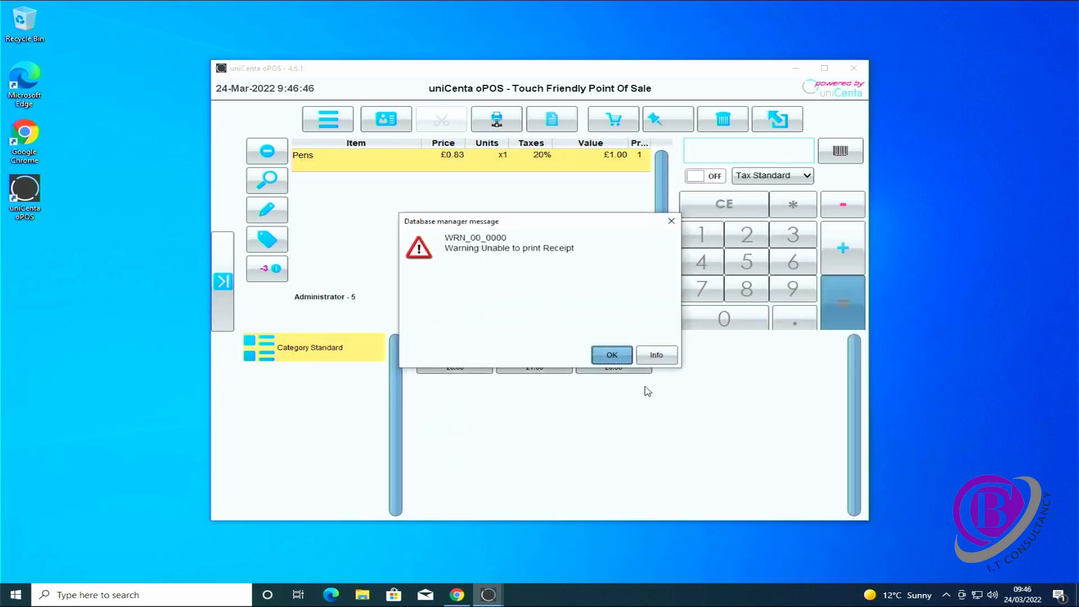
left_click(605, 356)
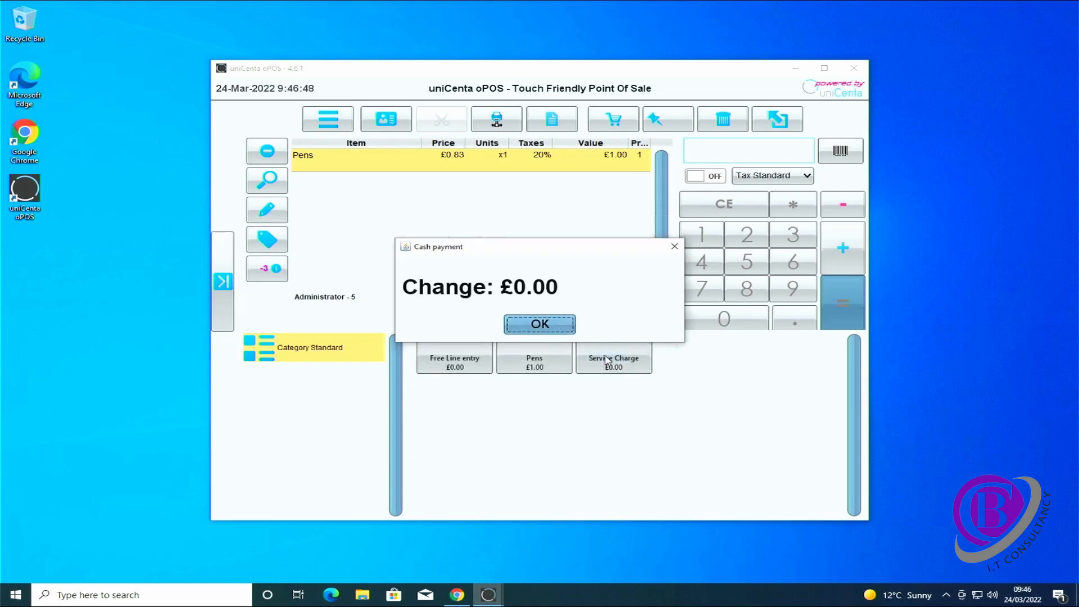
left_click(548, 328)
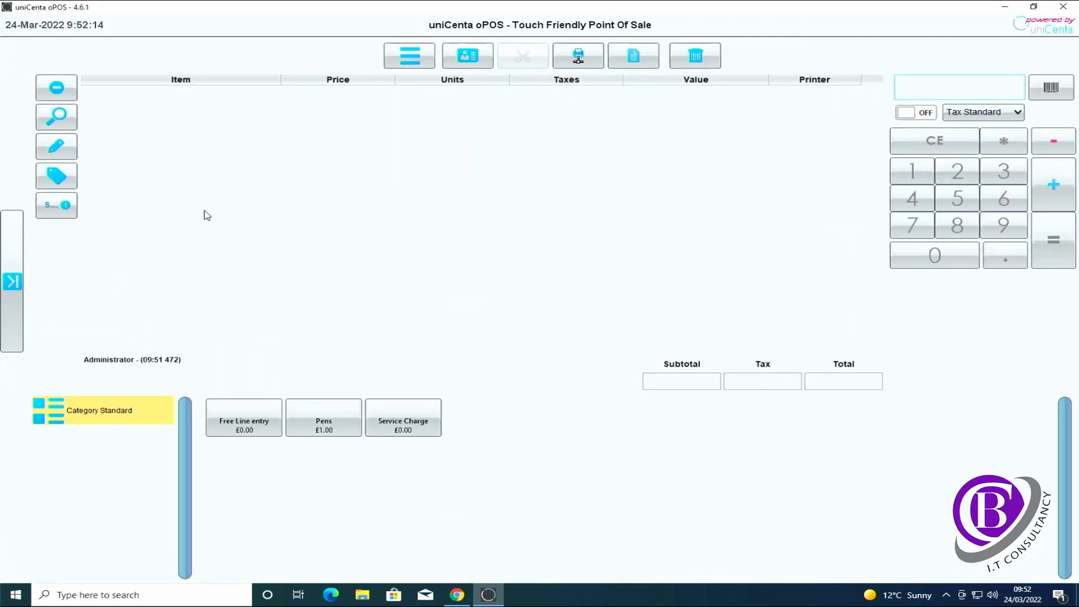
In Maintenance > Resources, replace the Window.Title text with 'CB IT Consultancy' and save
left_click(14, 281)
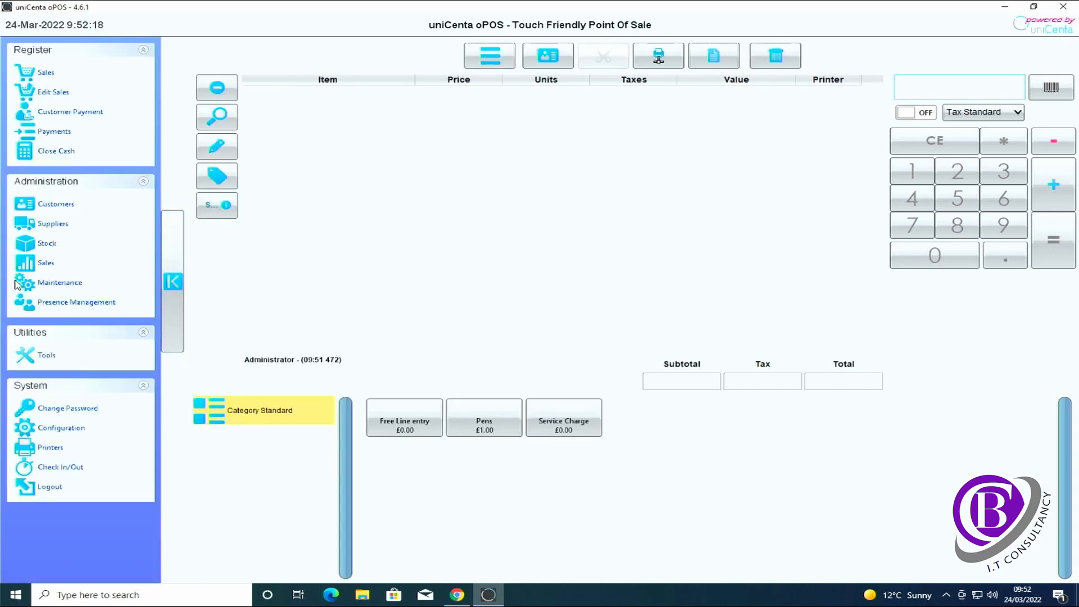
left_click(57, 284)
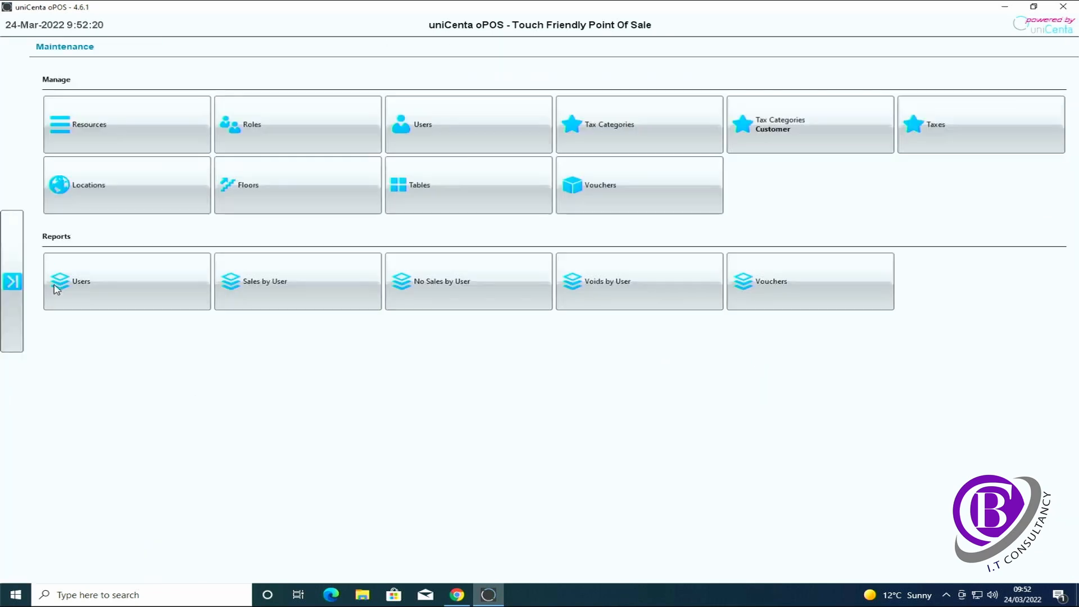
left_click(102, 135)
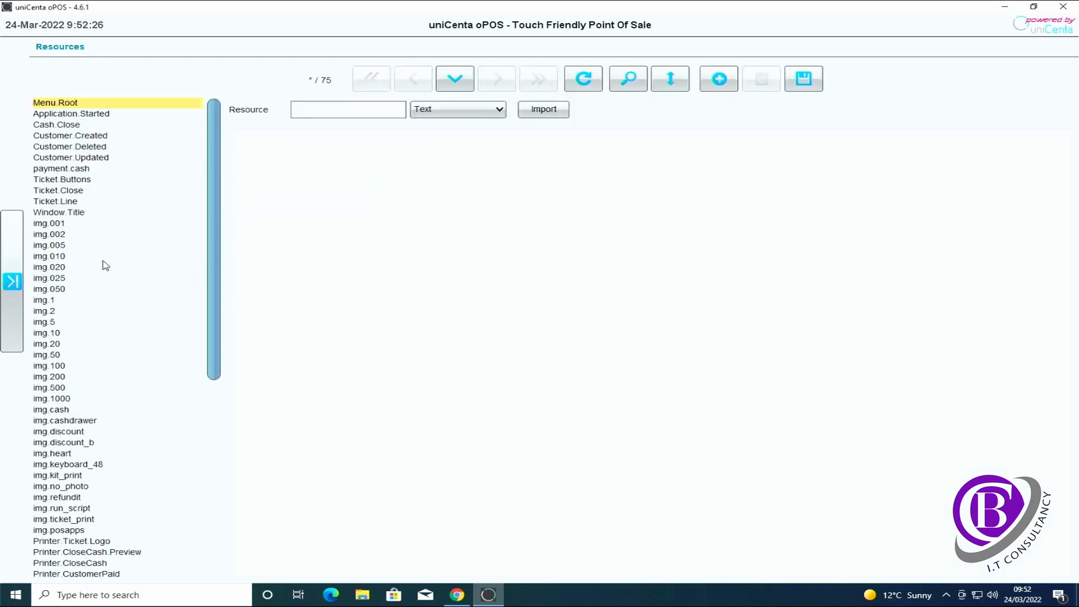
left_click(64, 214)
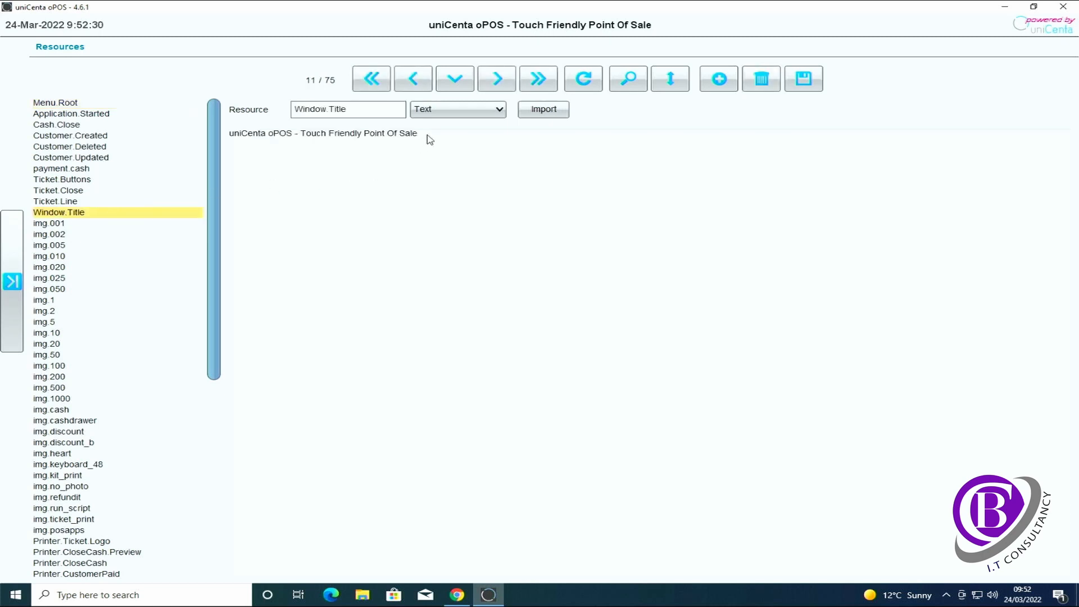
left_click_drag(425, 135, 226, 137)
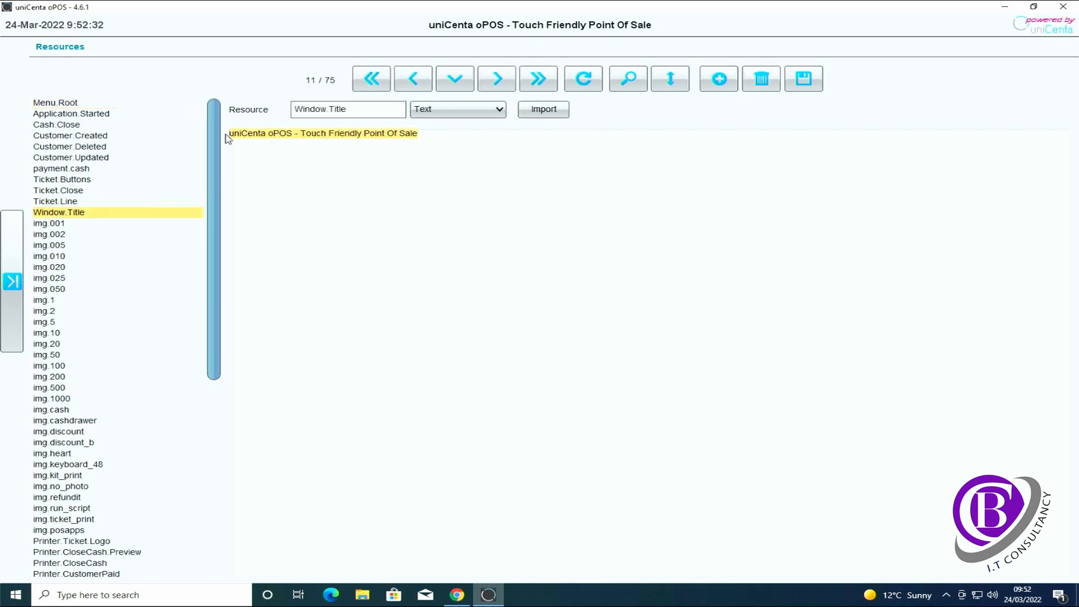
type("CB IT Consultancy")
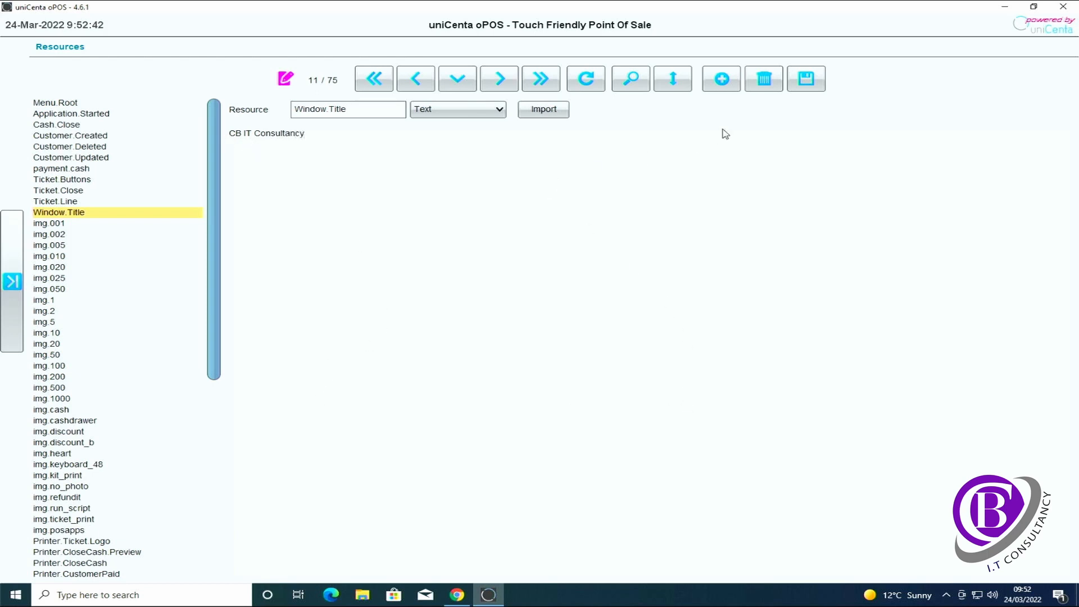
left_click(808, 88)
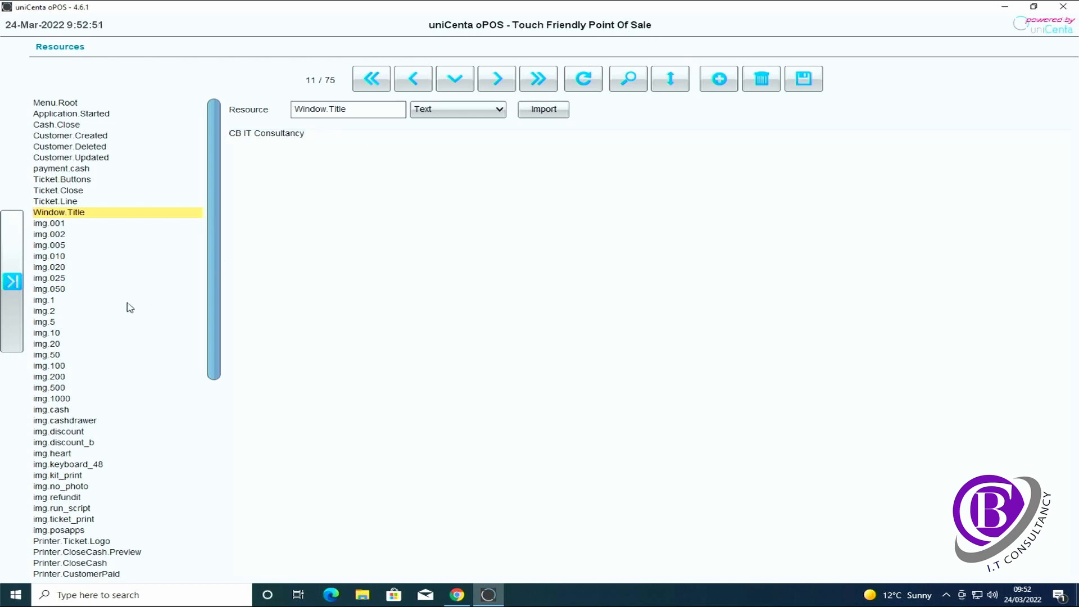
left_click(13, 281)
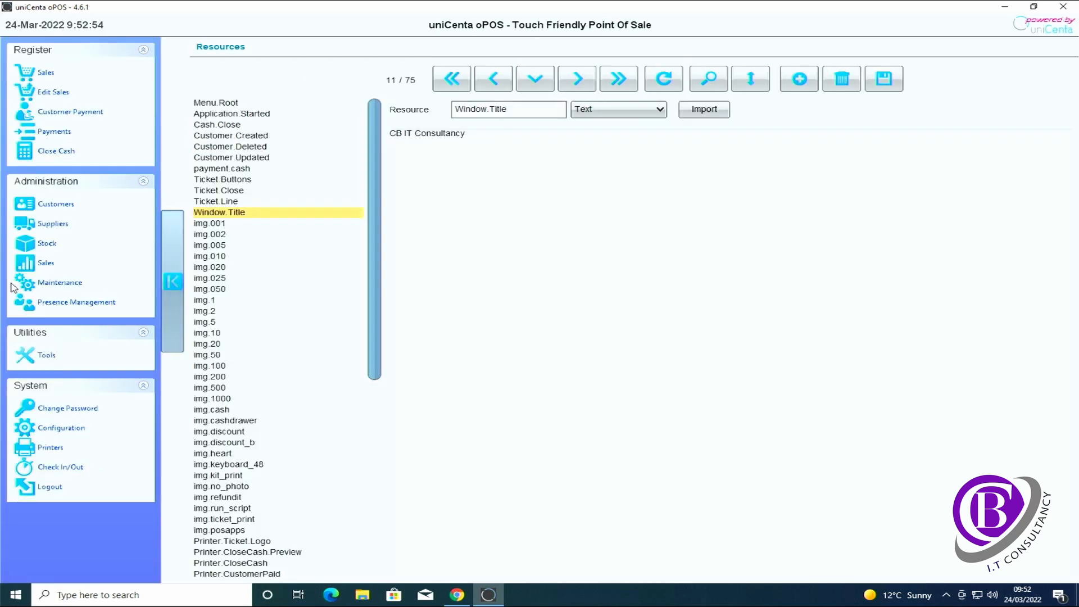
Log out and back in as Administrator to see the CB IT Consultancy title, then reopen Maintenance > Resources
left_click(56, 490)
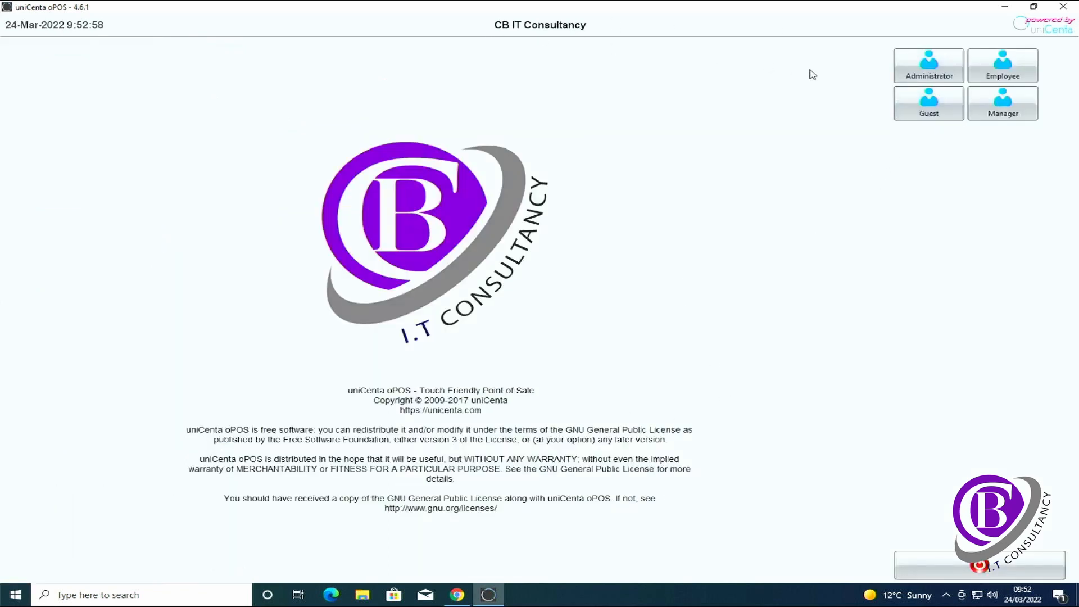
left_click(923, 80)
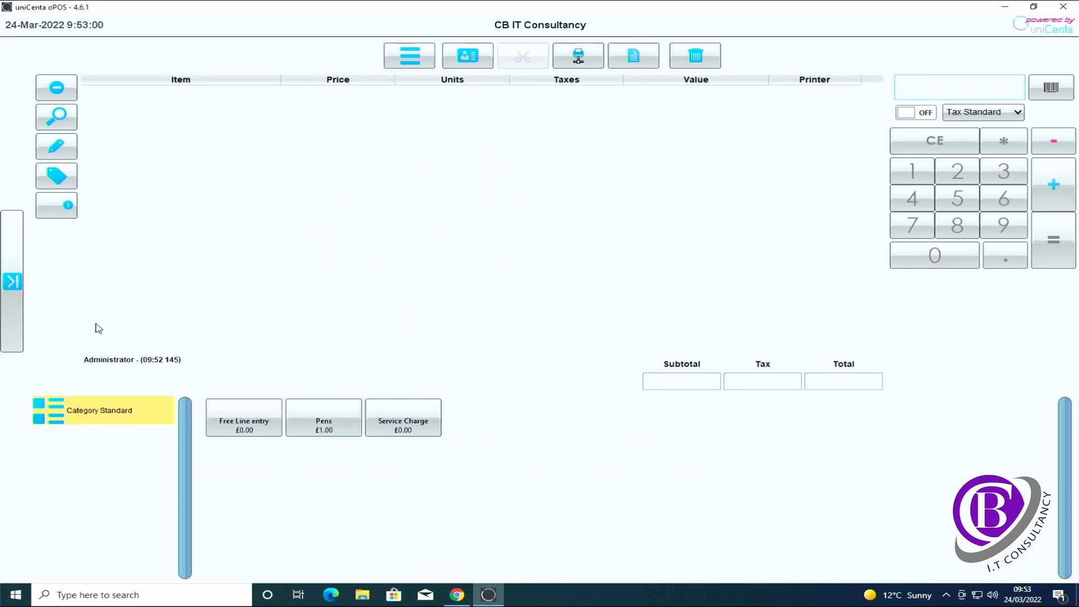
left_click(12, 282)
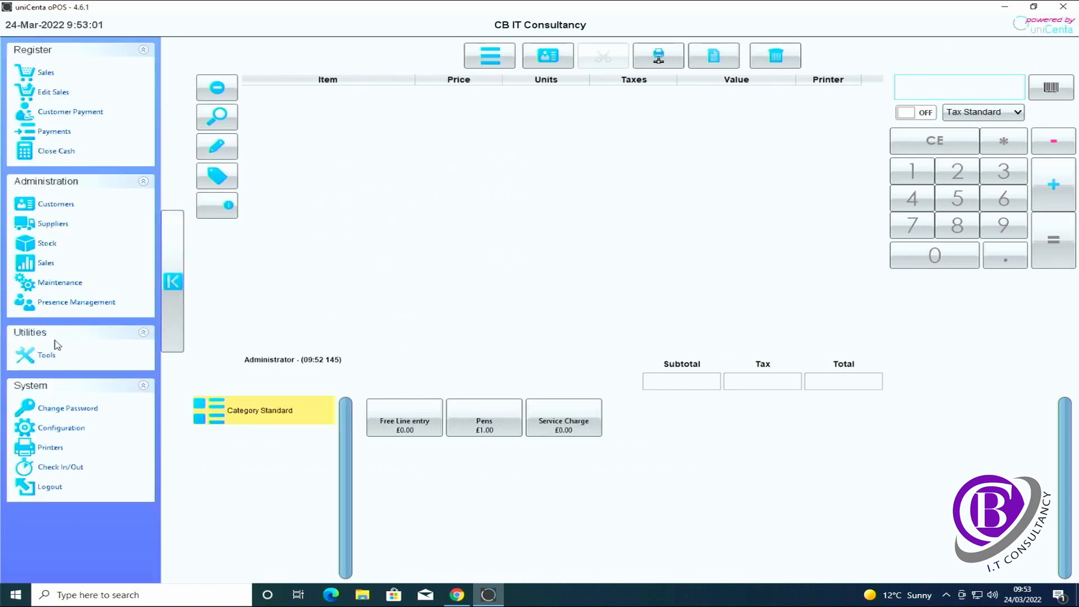
left_click(59, 283)
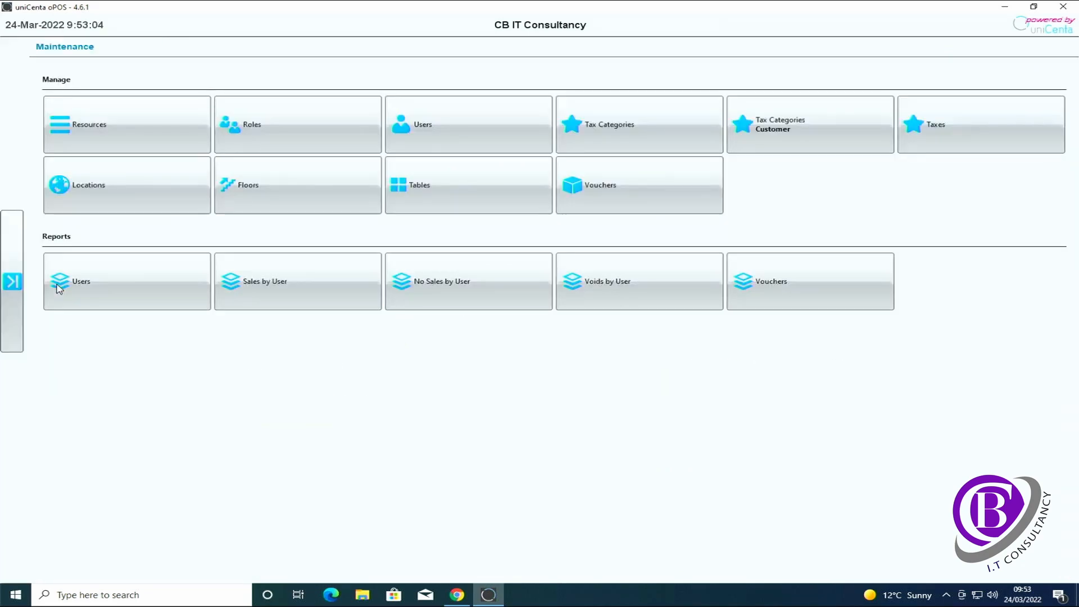
left_click(102, 134)
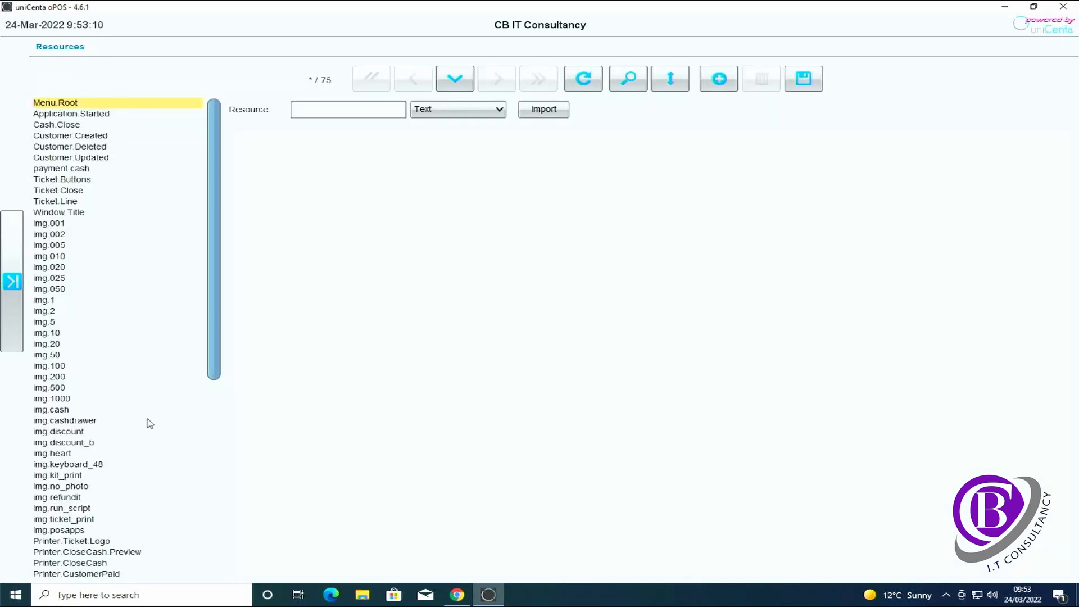
Open the Printer.Ticket.Logo resource and browse to the Pictures folder for a new image
left_click(85, 541)
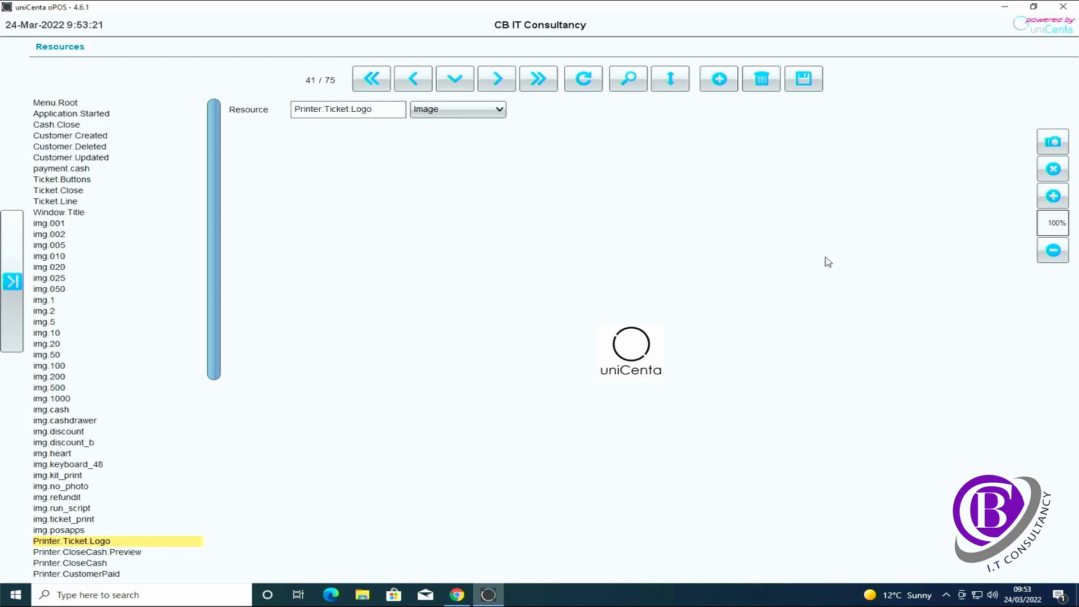
left_click(1056, 145)
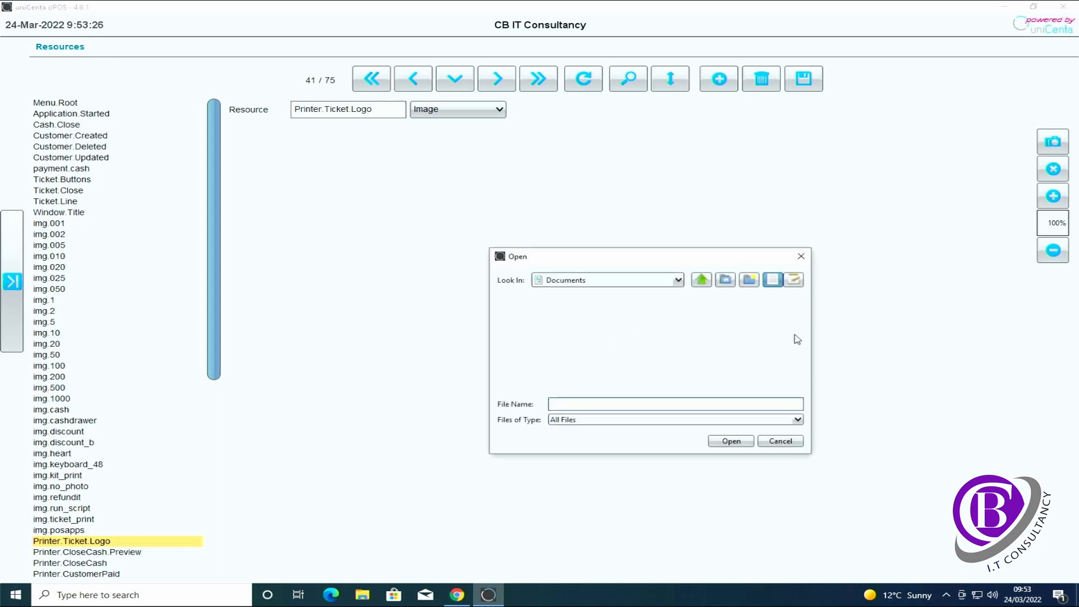
left_click(678, 280)
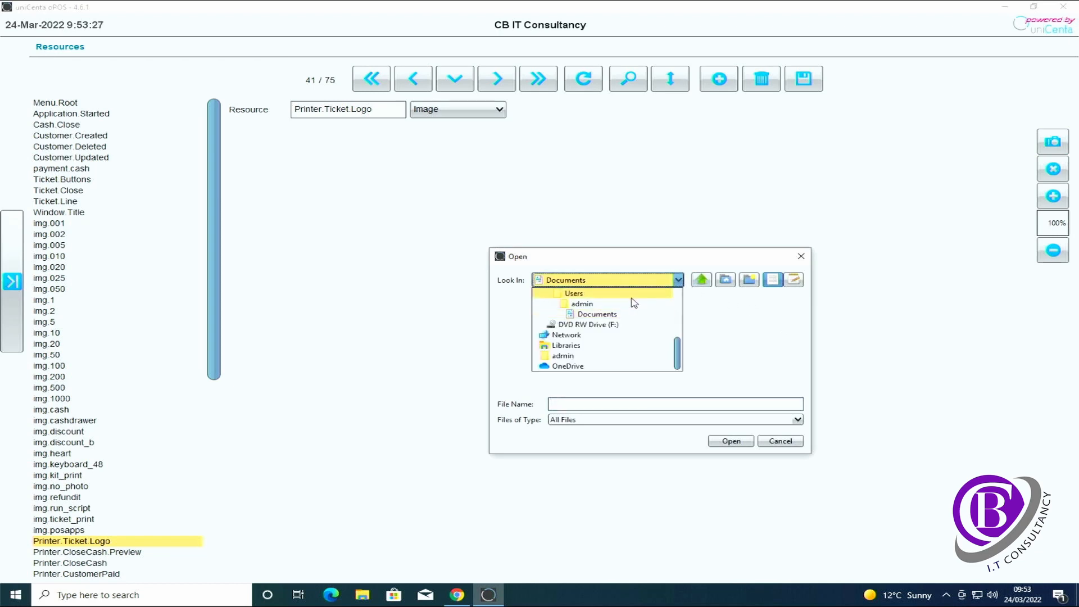
scroll(622, 306, "up", 3)
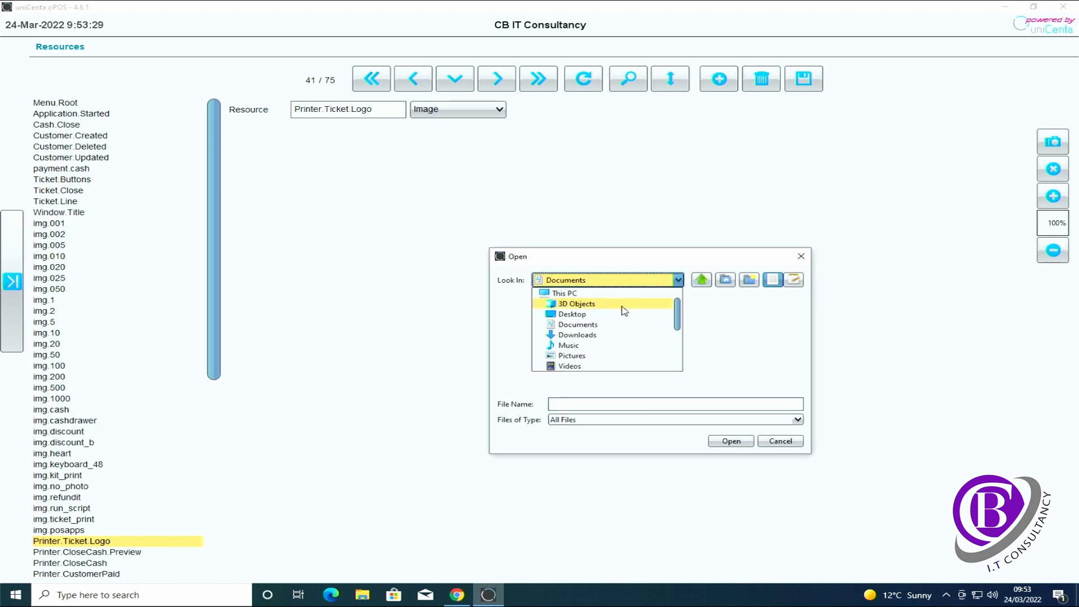
left_click(572, 356)
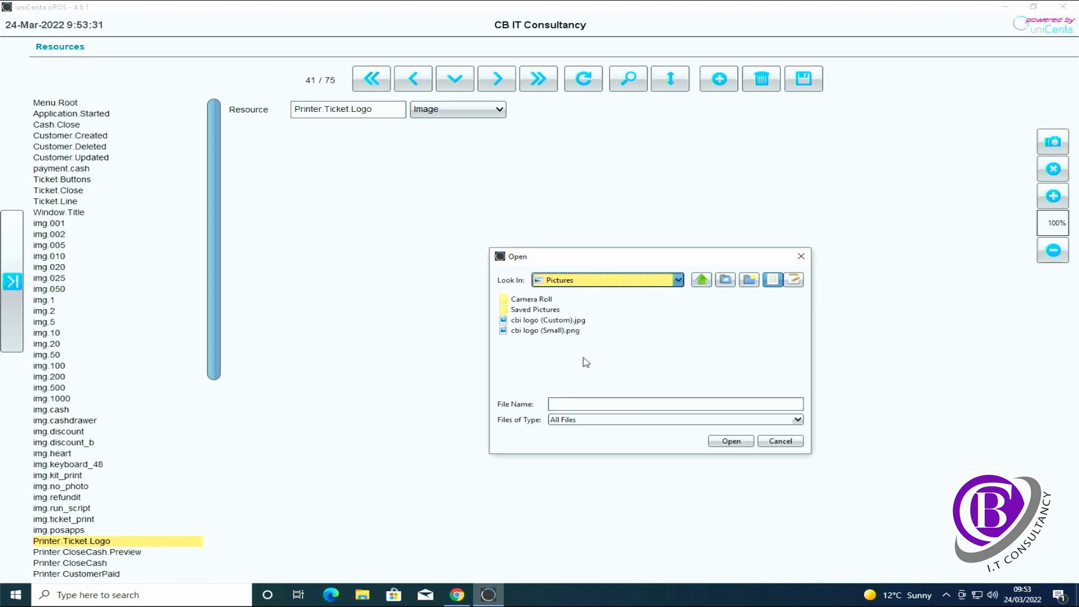
Load 'cbi logo (Custom).jpg' as the Printer.Ticket.Logo image and save it
left_click(573, 321)
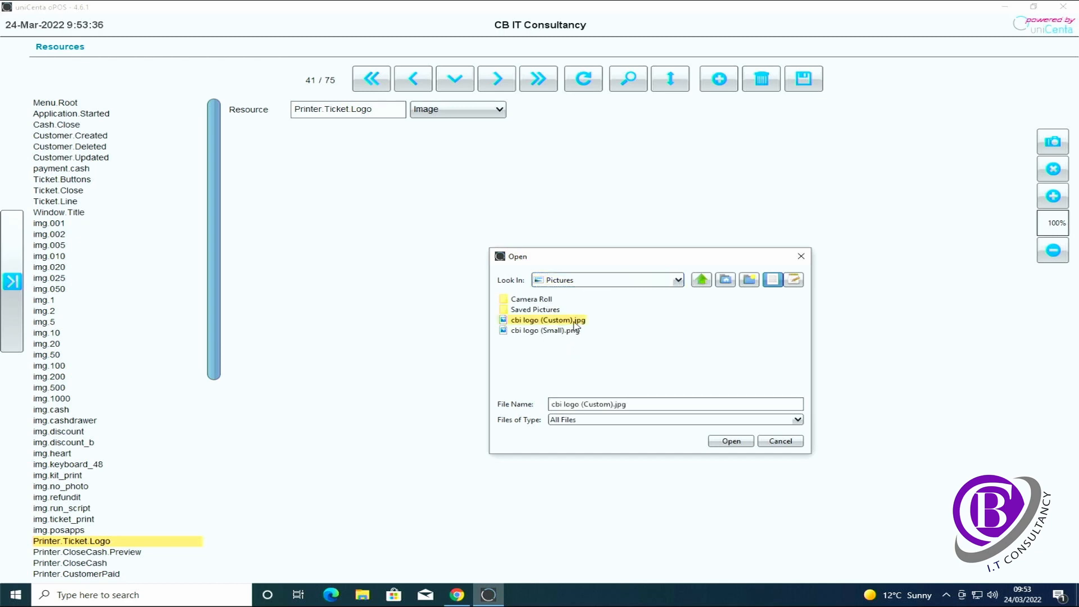
left_click(740, 443)
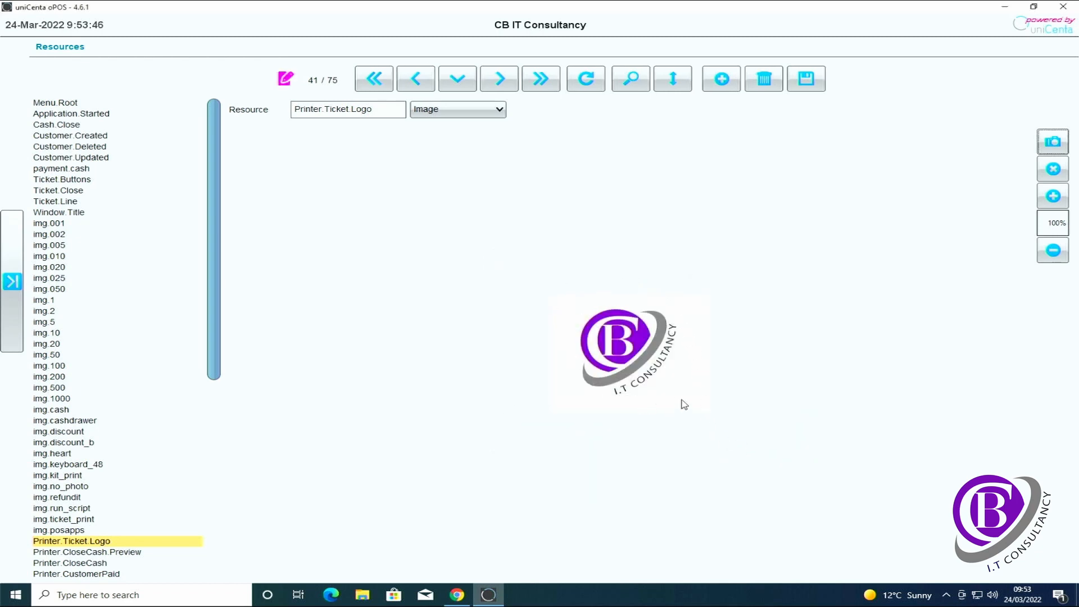
left_click(806, 79)
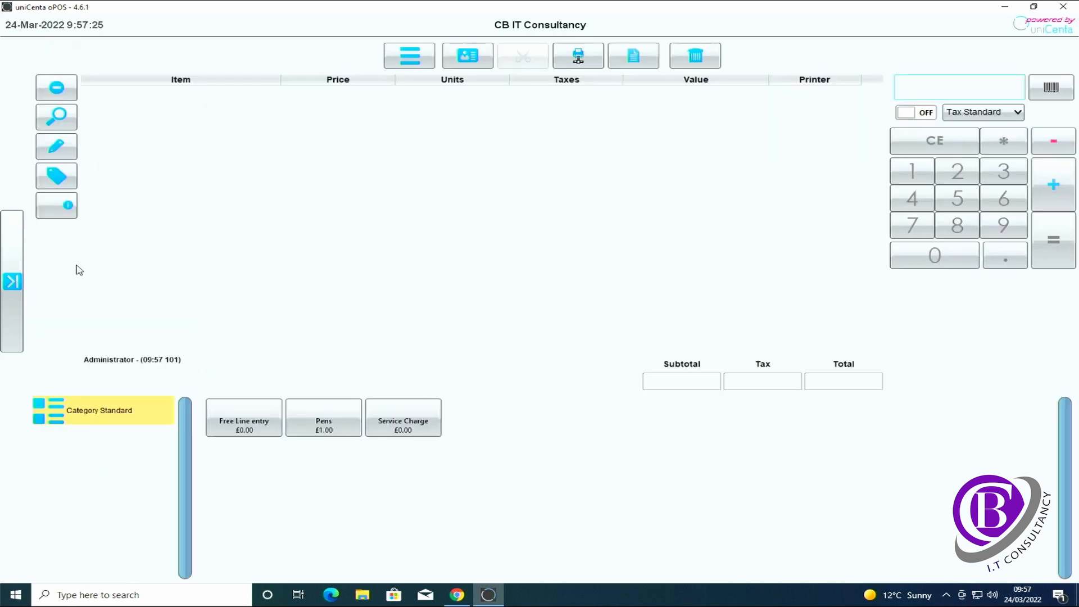
left_click(12, 283)
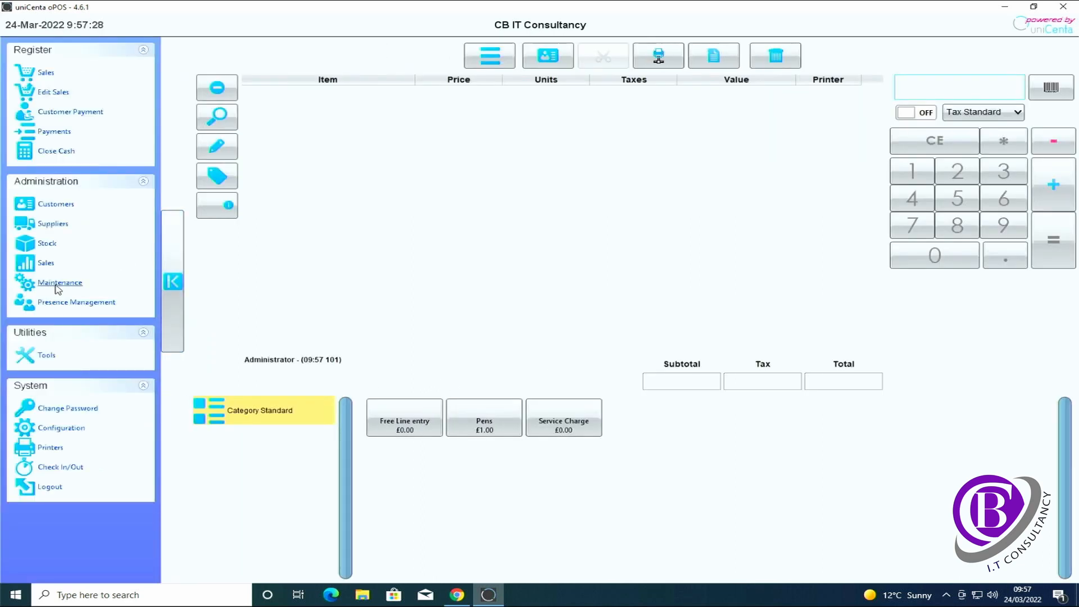
Go to Maintenance > Resources and open the Printer.Ticket receipt template
left_click(59, 283)
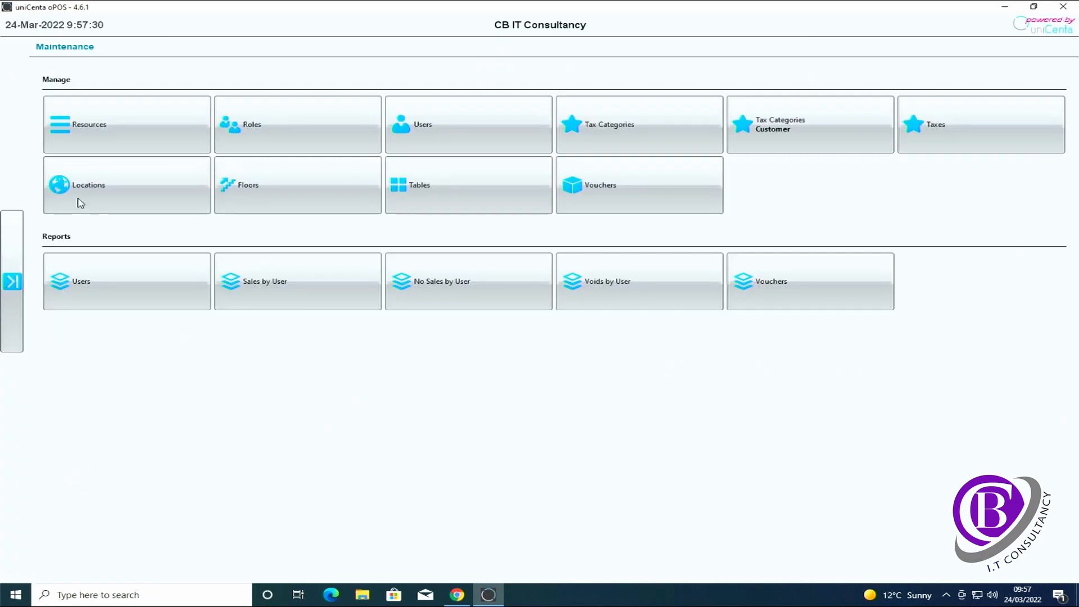
left_click(101, 134)
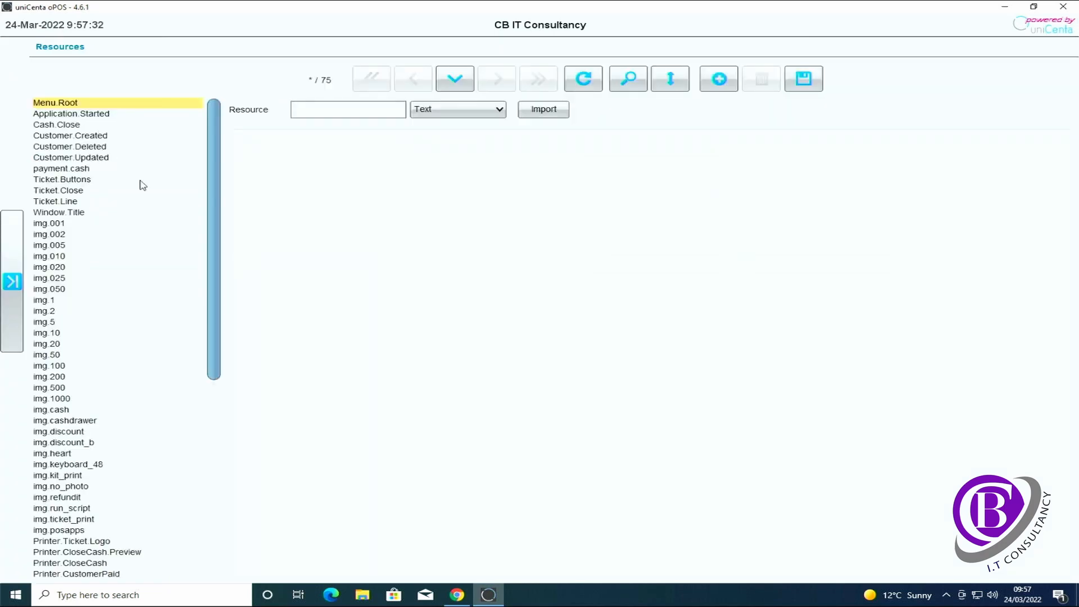
scroll(134, 258, "down", 1)
scroll(132, 280, "down", 9)
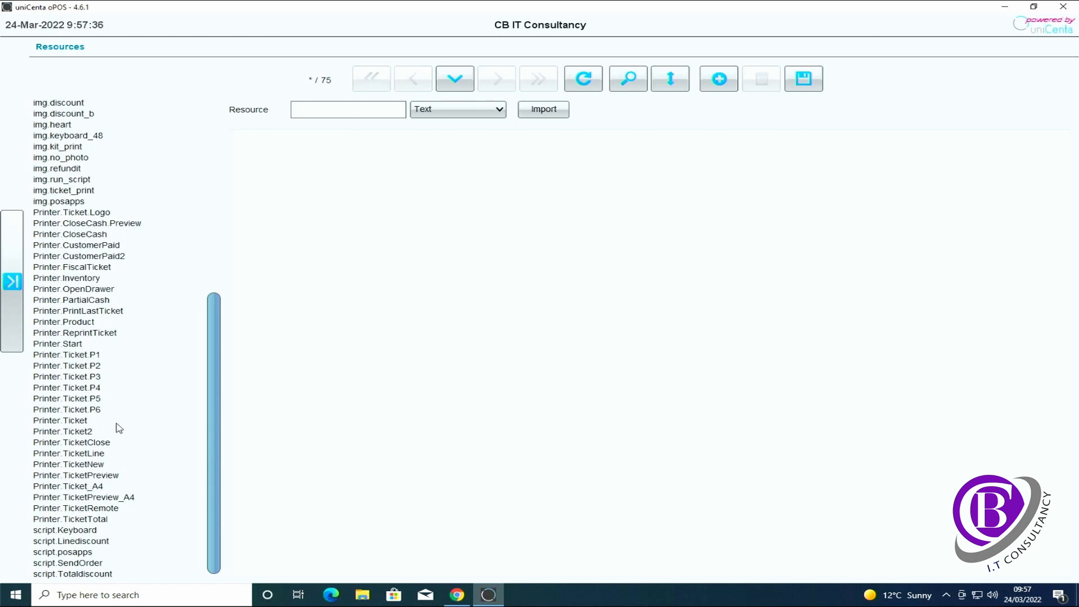
left_click(69, 422)
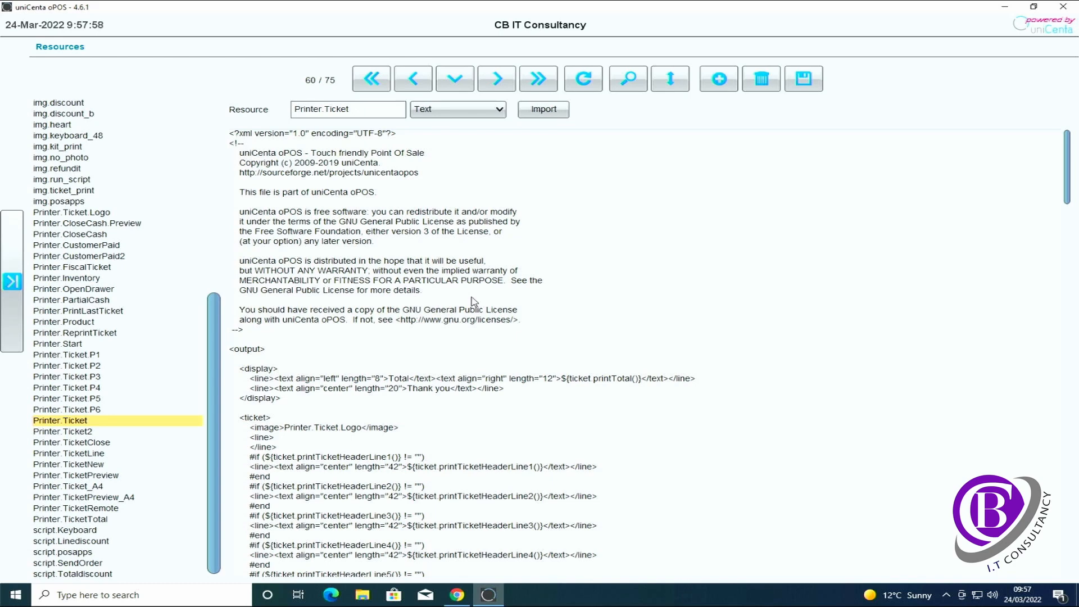
scroll(474, 302, "down", 2)
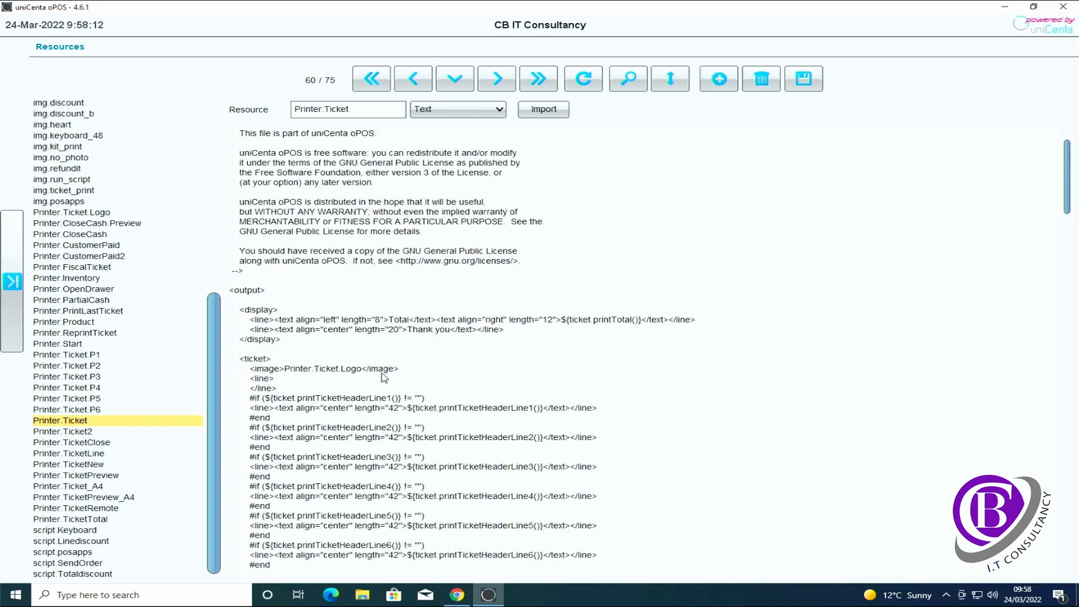
scroll(446, 377, "down", 2)
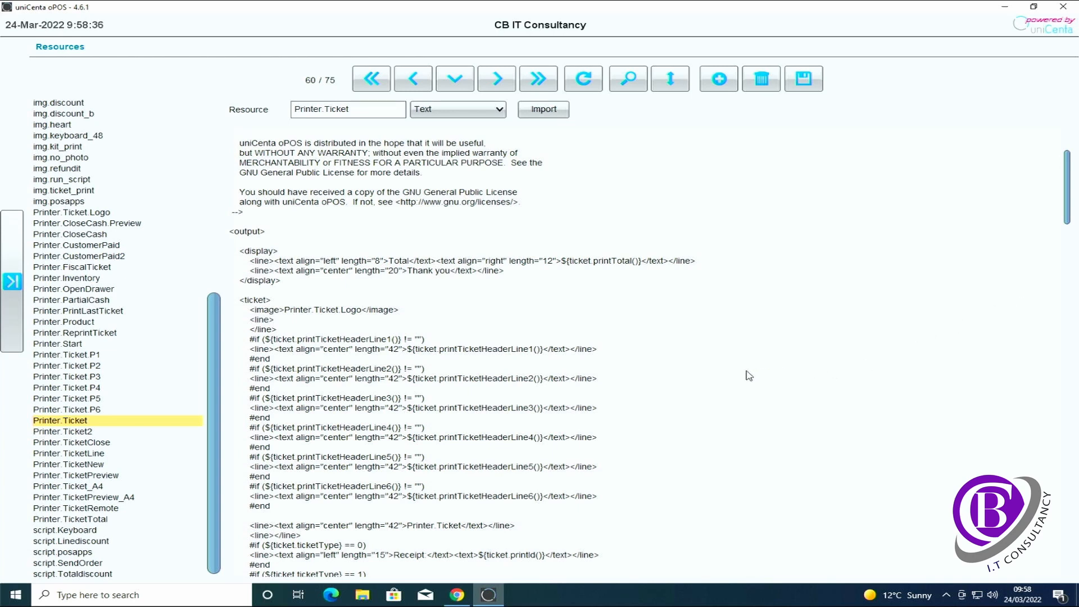
scroll(627, 416, "down", 1)
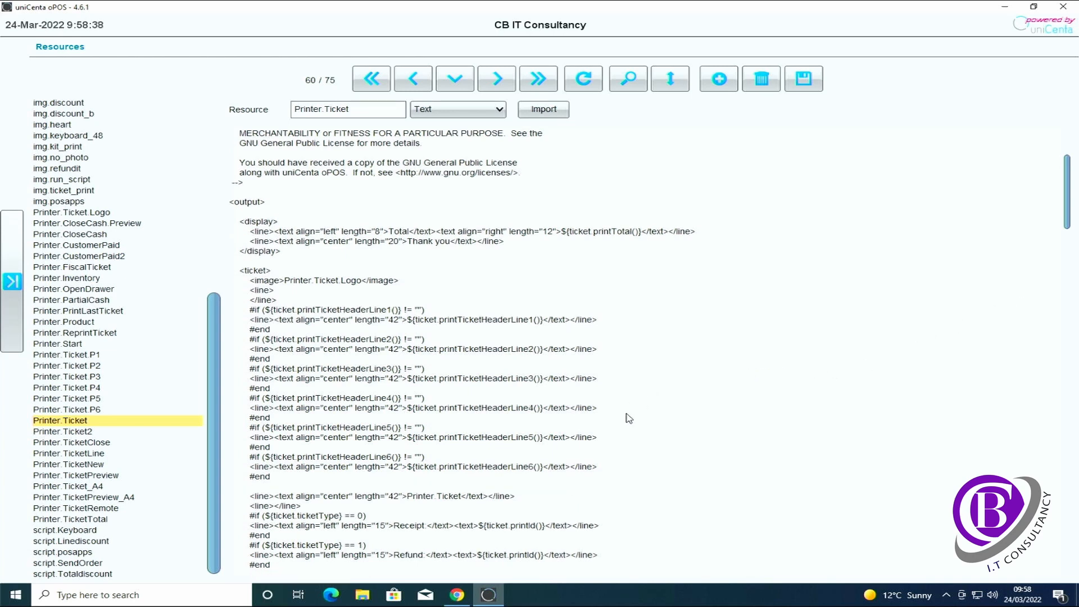
scroll(627, 417, "down", 2)
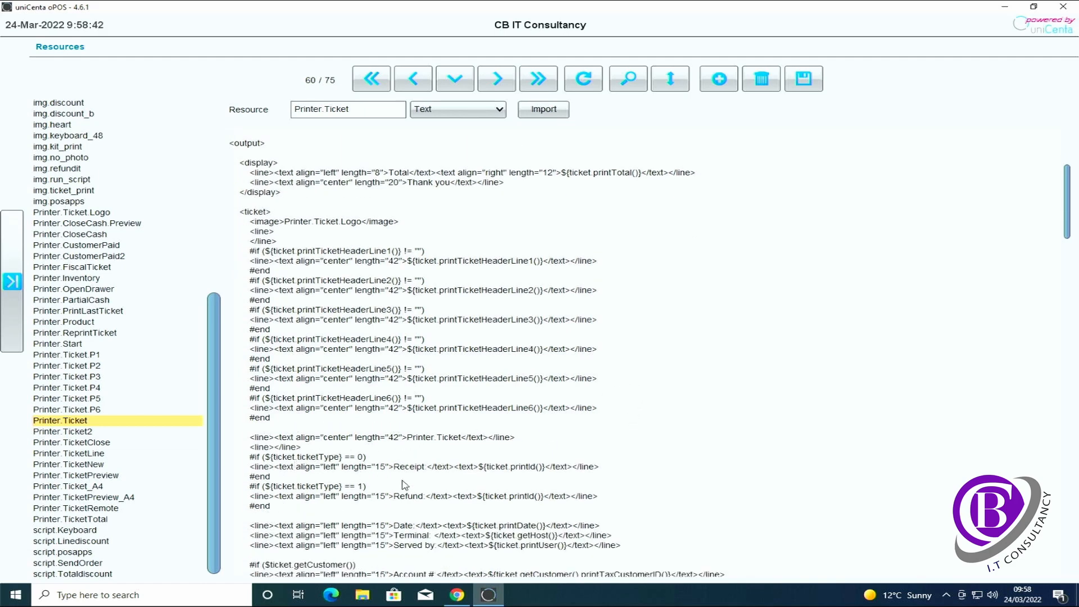
scroll(684, 489, "down", 1)
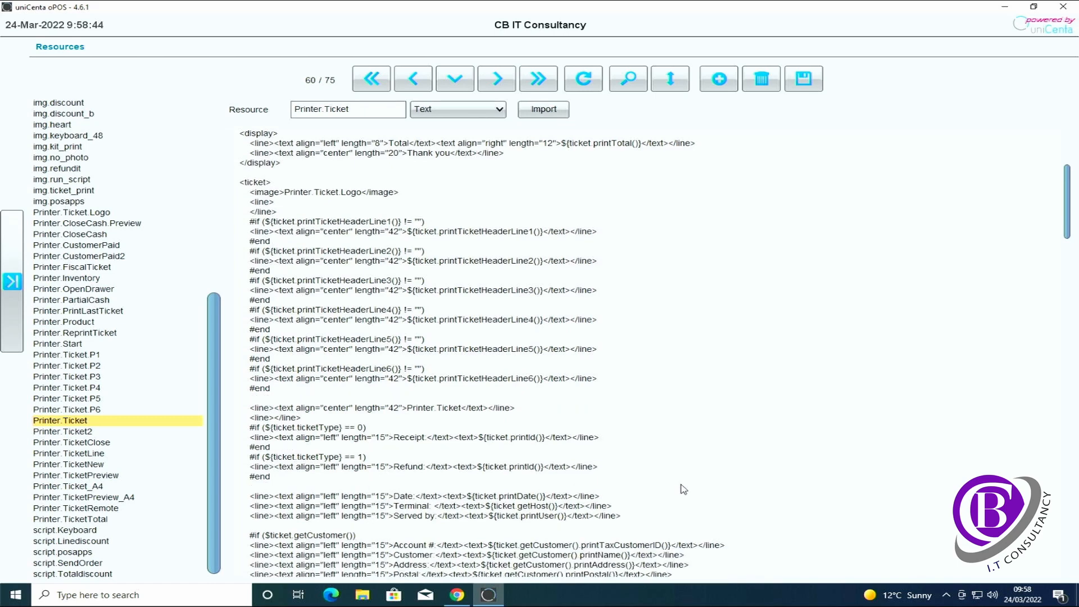
scroll(684, 489, "down", 1)
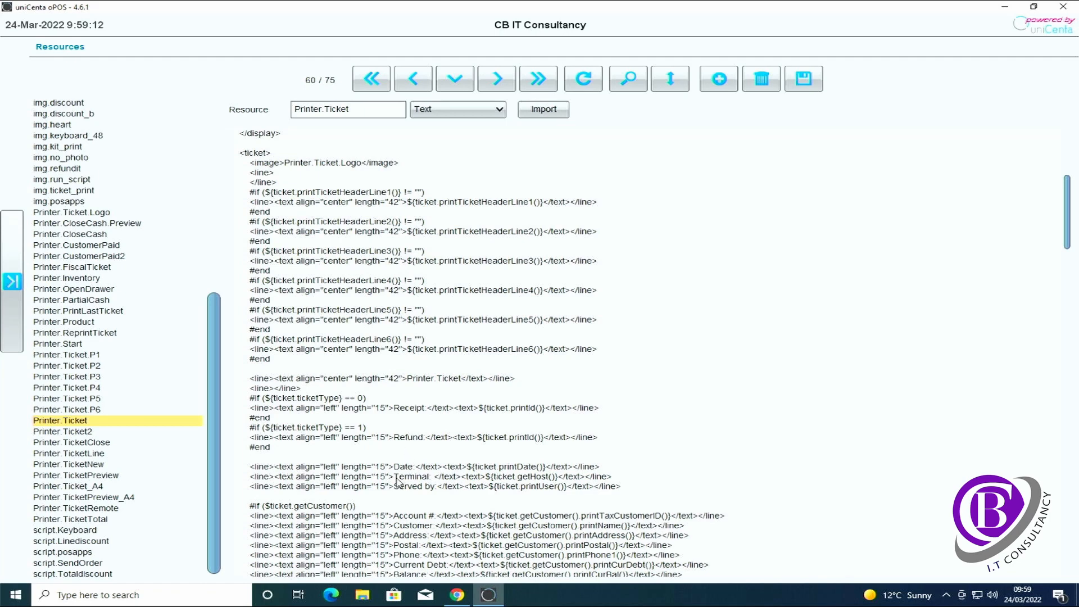
left_click_drag(395, 478, 427, 479)
left_click_drag(485, 477, 555, 479)
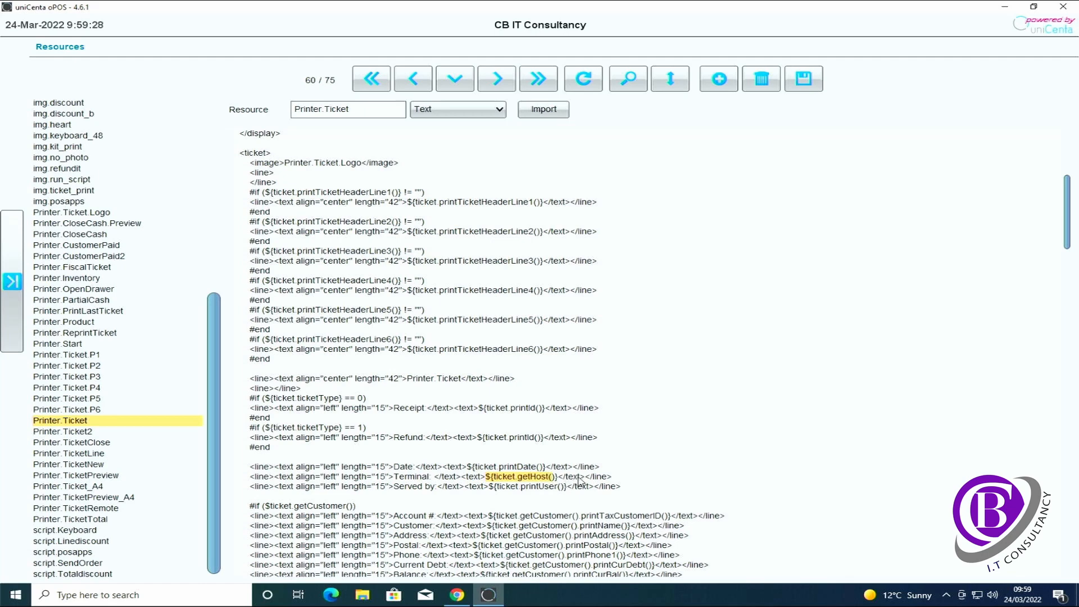
left_click_drag(591, 479, 462, 479)
left_click_drag(245, 489, 636, 492)
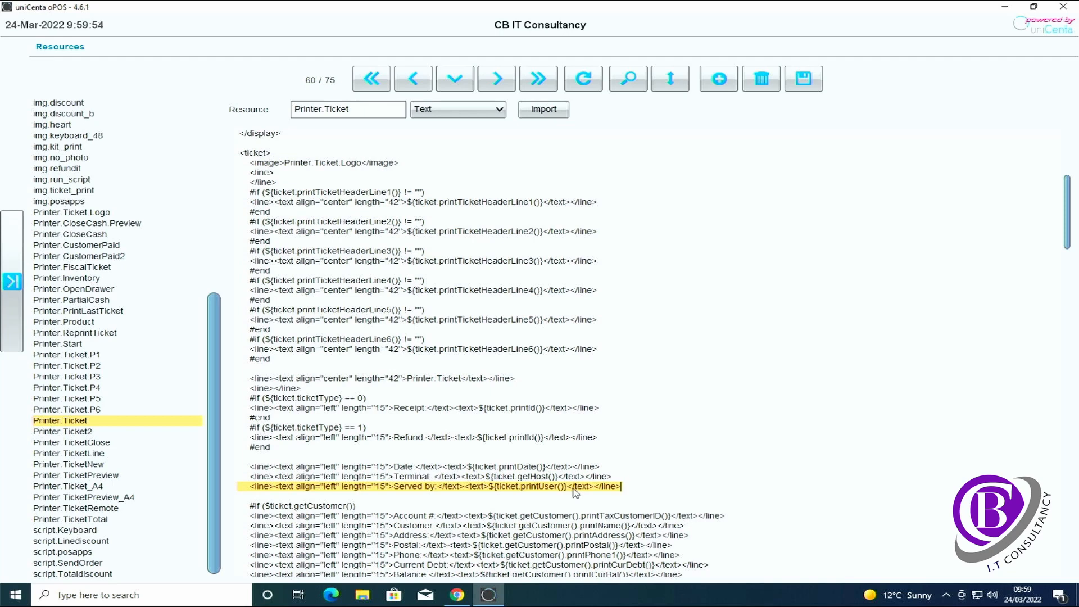
scroll(562, 490, "down", 1)
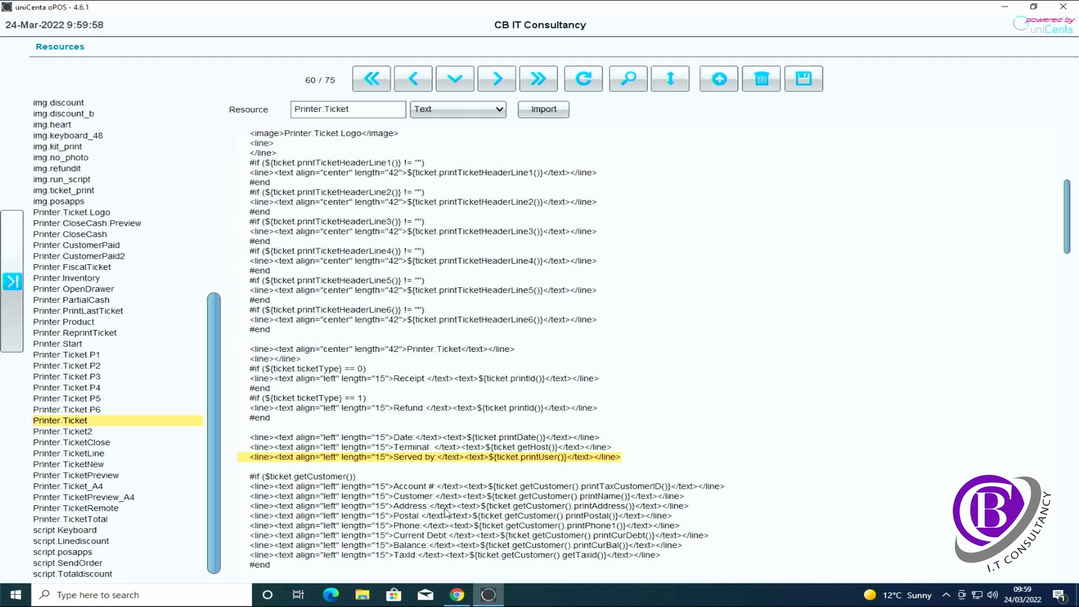
scroll(445, 511, "down", 4)
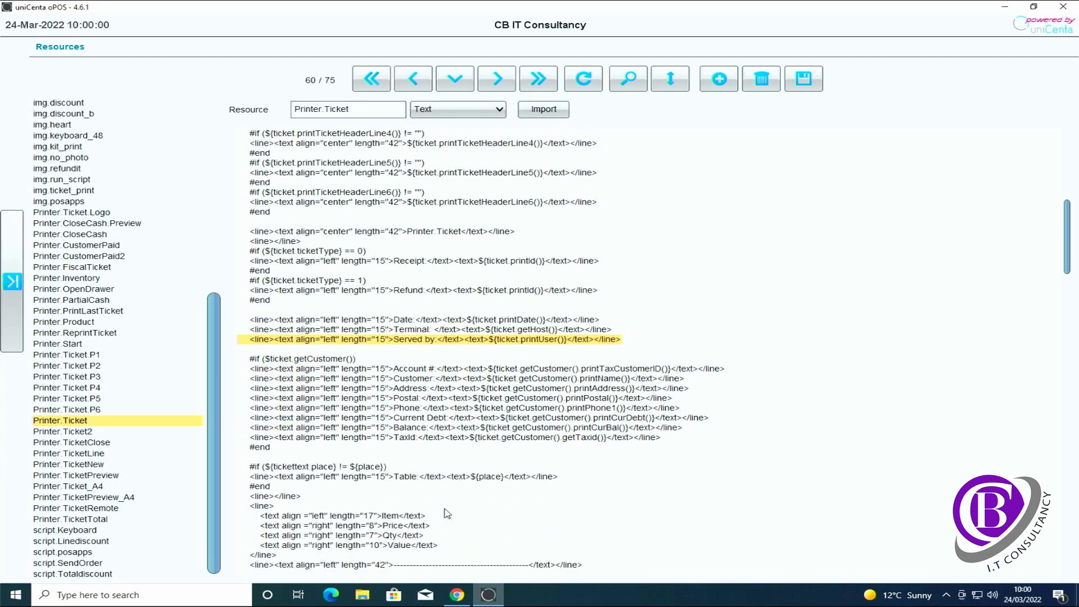
scroll(498, 488, "down", 2)
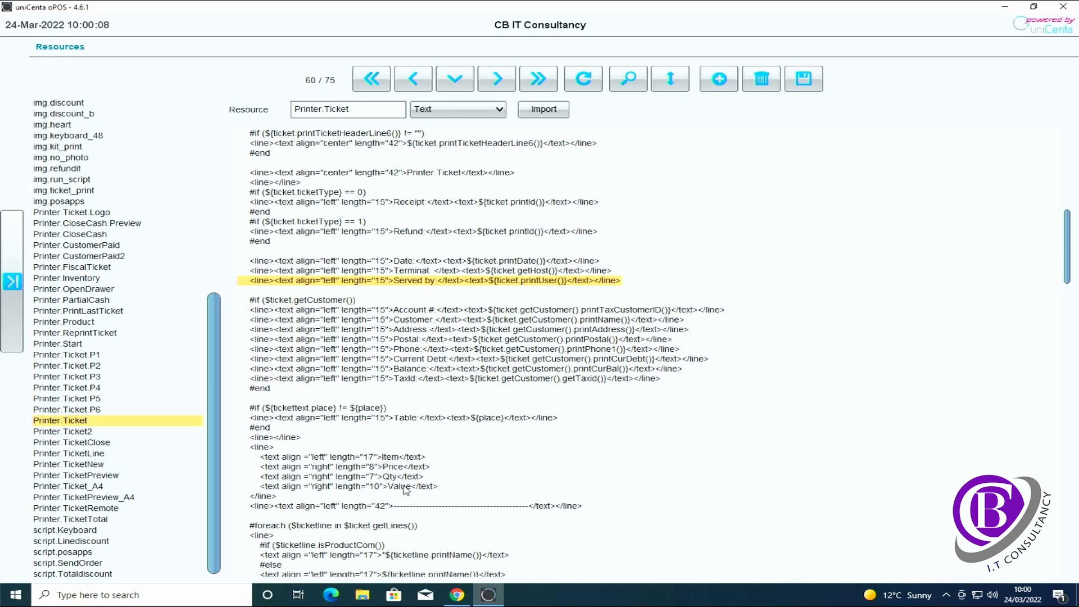
scroll(402, 491, "down", 1)
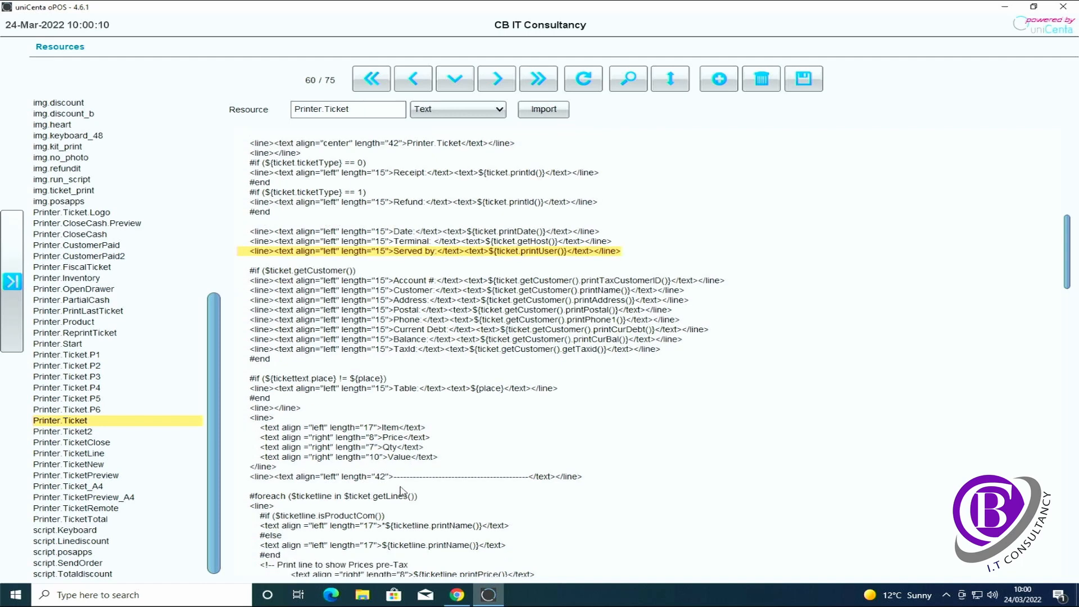
scroll(402, 491, "down", 1)
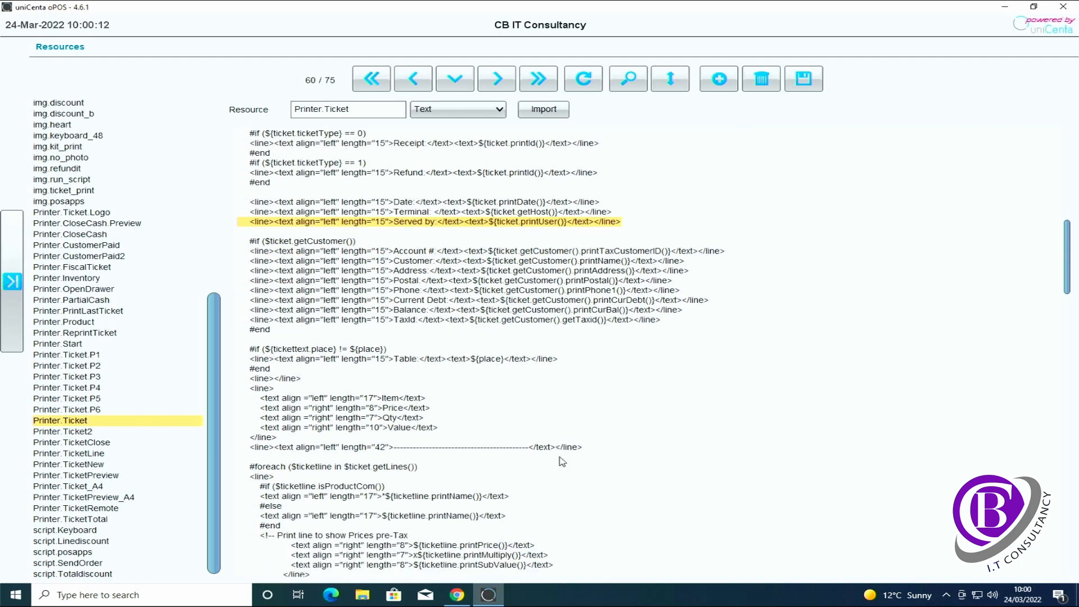
scroll(515, 482, "down", 1)
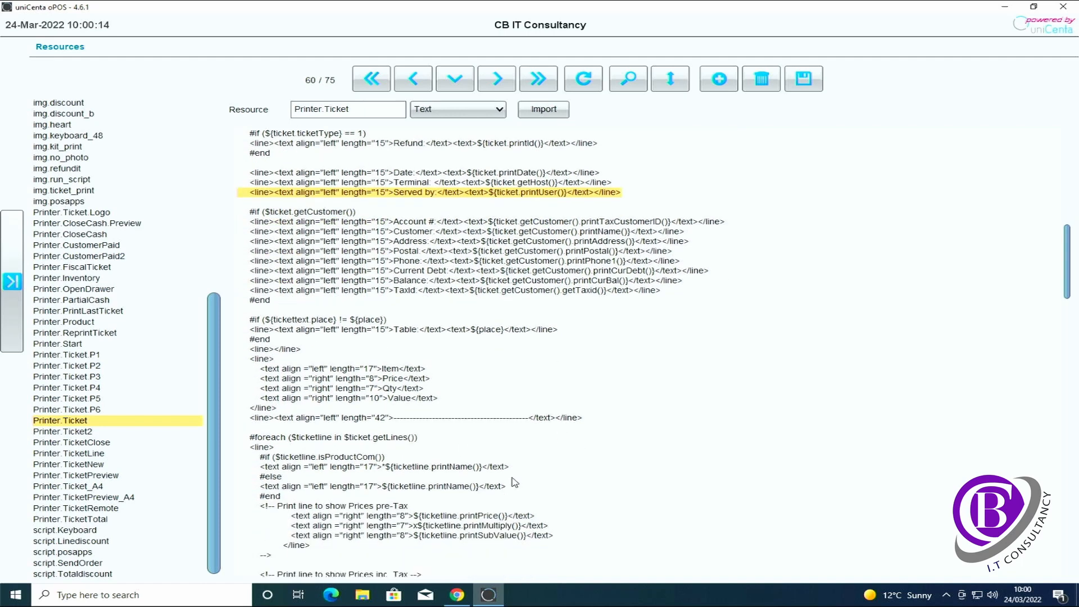
scroll(520, 482, "down", 2)
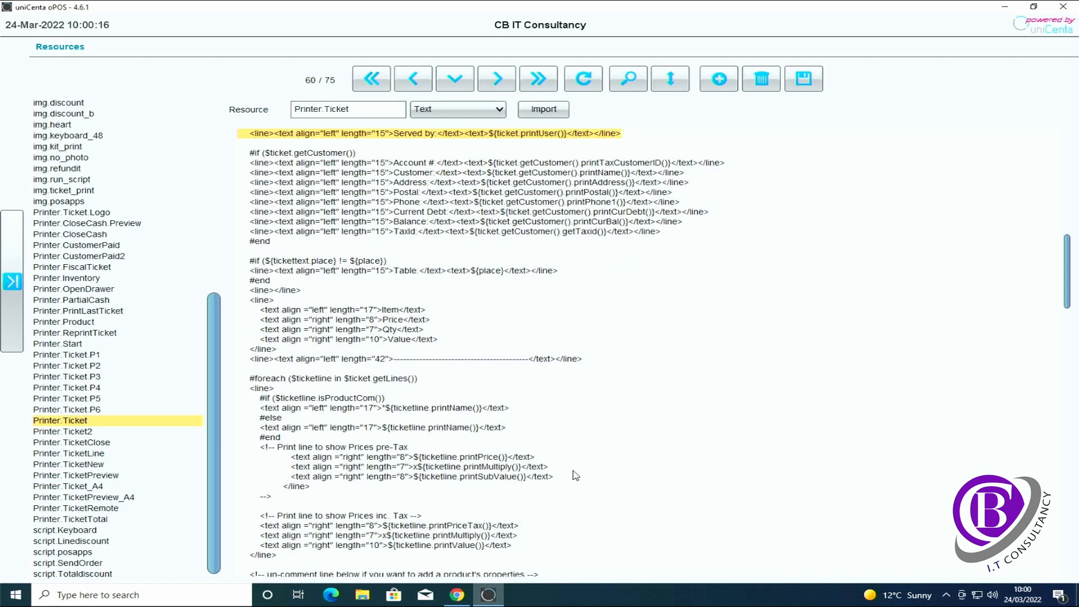
scroll(576, 475, "down", 1)
scroll(575, 475, "down", 1)
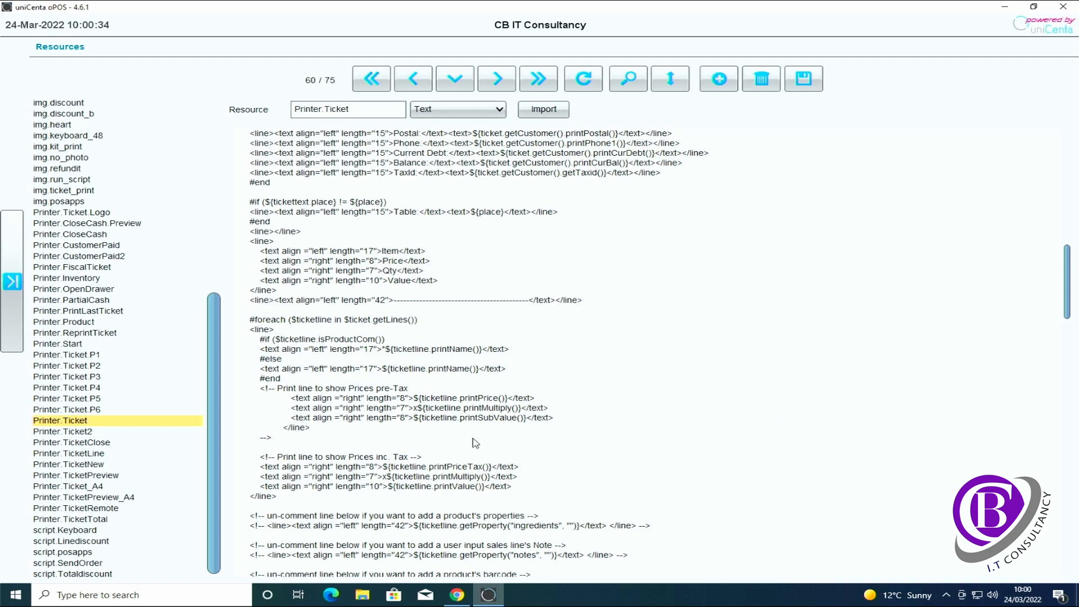
left_click(299, 439)
left_click_drag(280, 440, 228, 396)
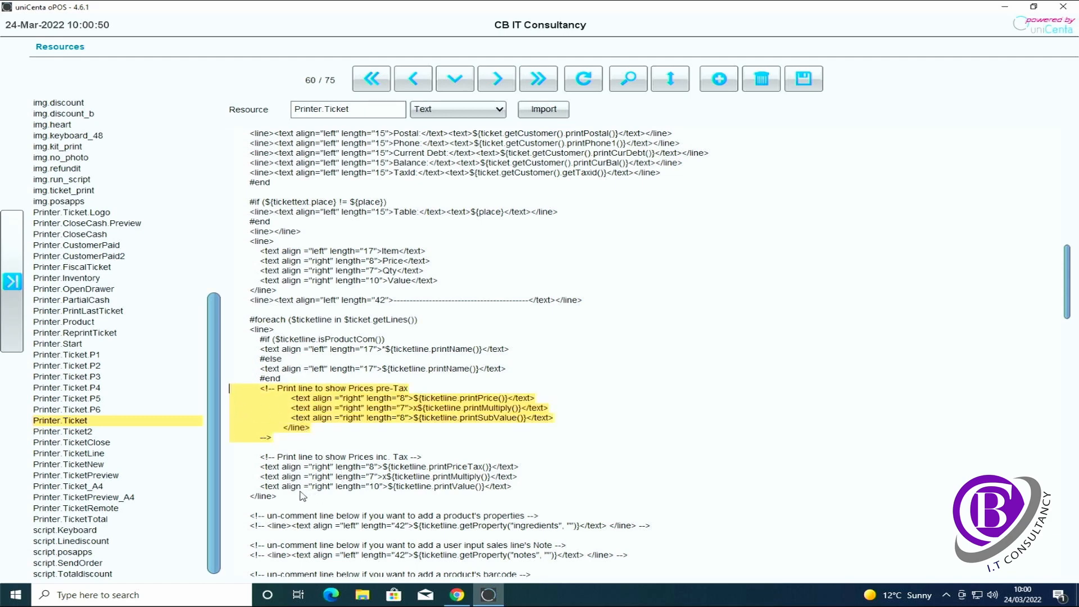
left_click_drag(295, 497, 224, 471)
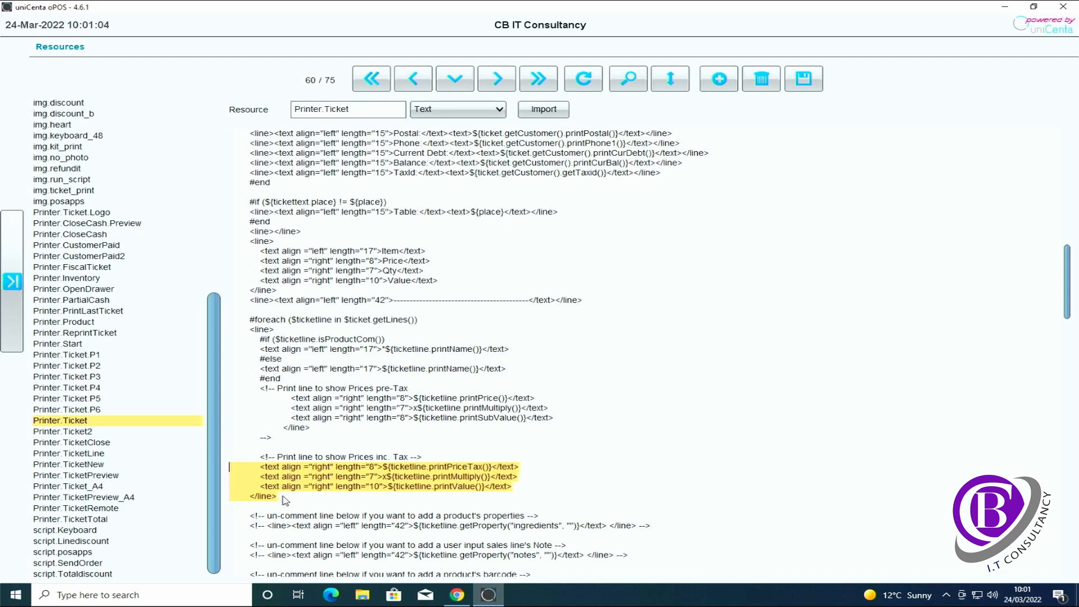
scroll(301, 499, "down", 5)
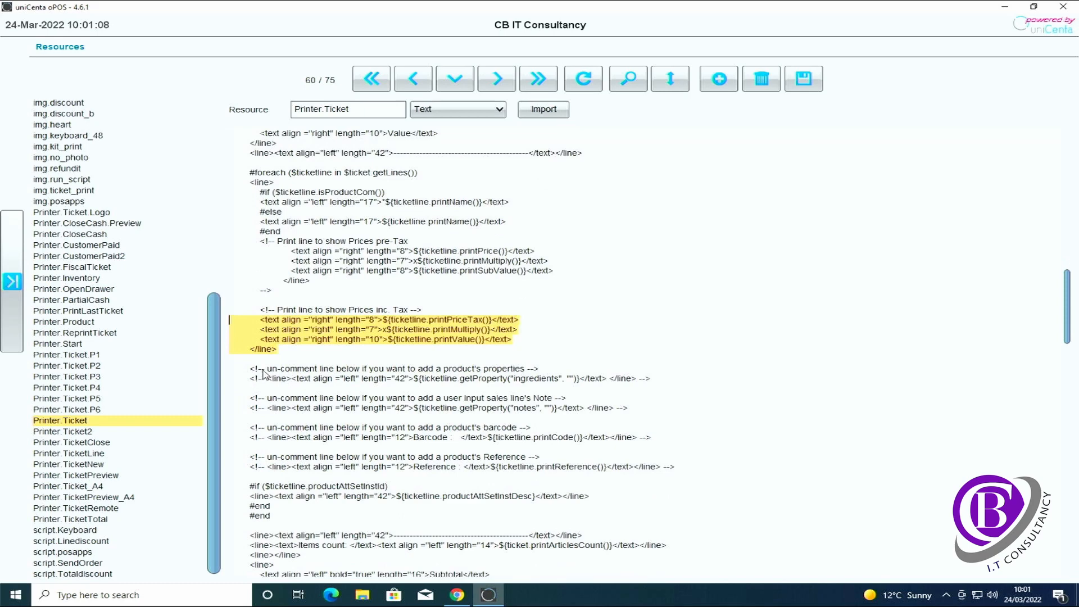
left_click_drag(240, 369, 696, 477)
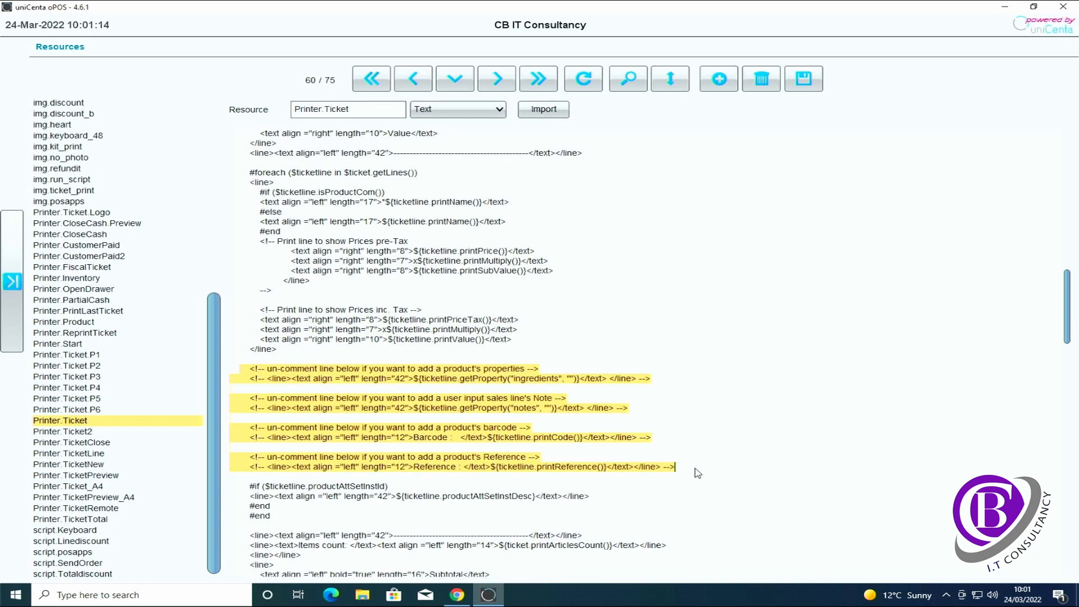
left_click(693, 473)
left_click_drag(681, 467, 665, 468)
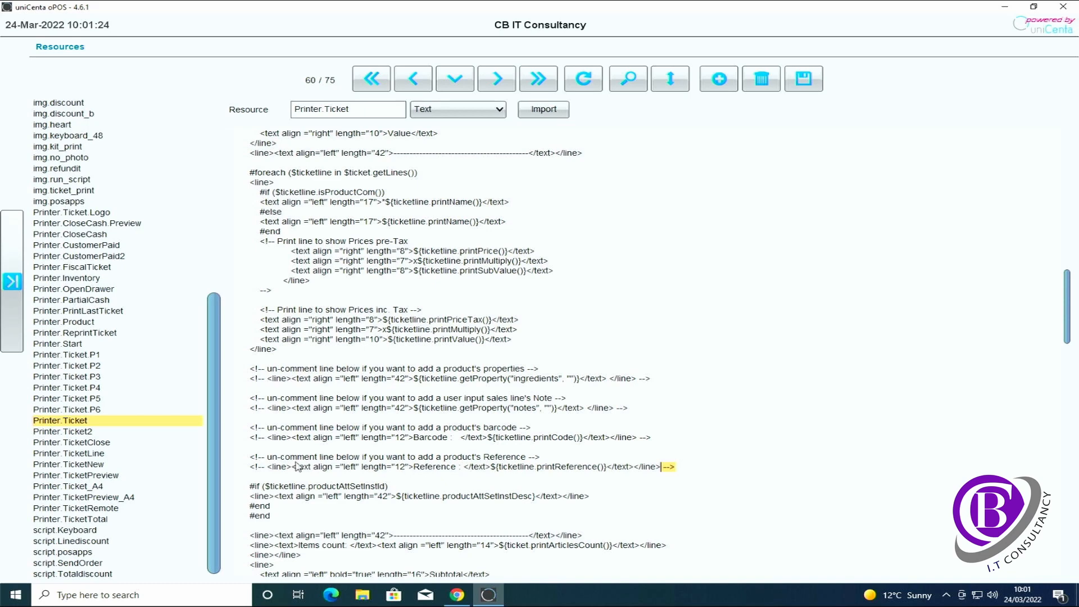
left_click_drag(268, 471, 251, 471)
scroll(669, 437, "down", 1)
scroll(666, 436, "down", 3)
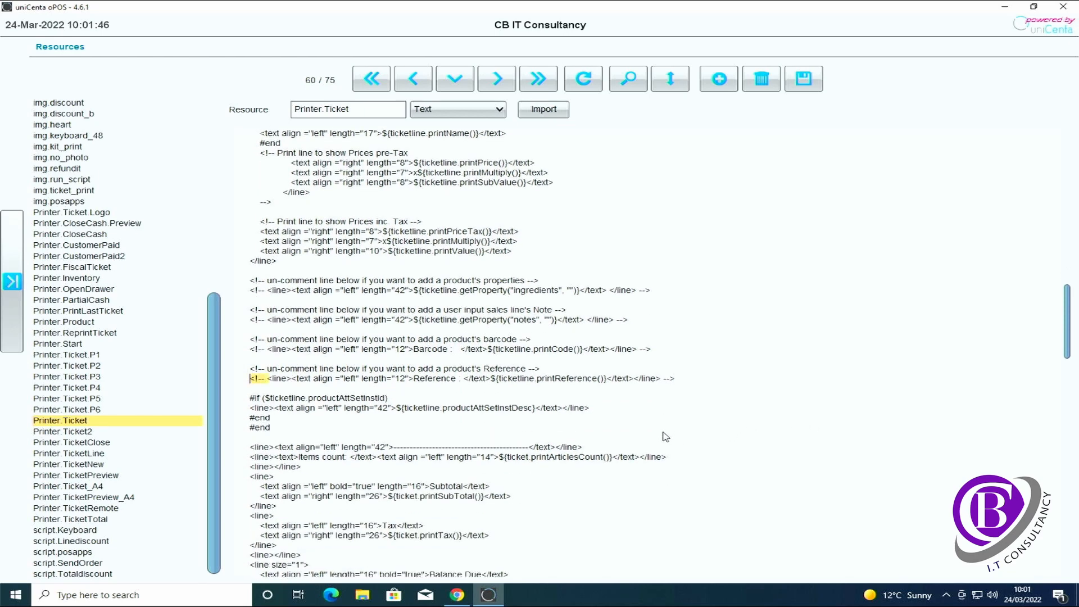
scroll(478, 447, "down", 1)
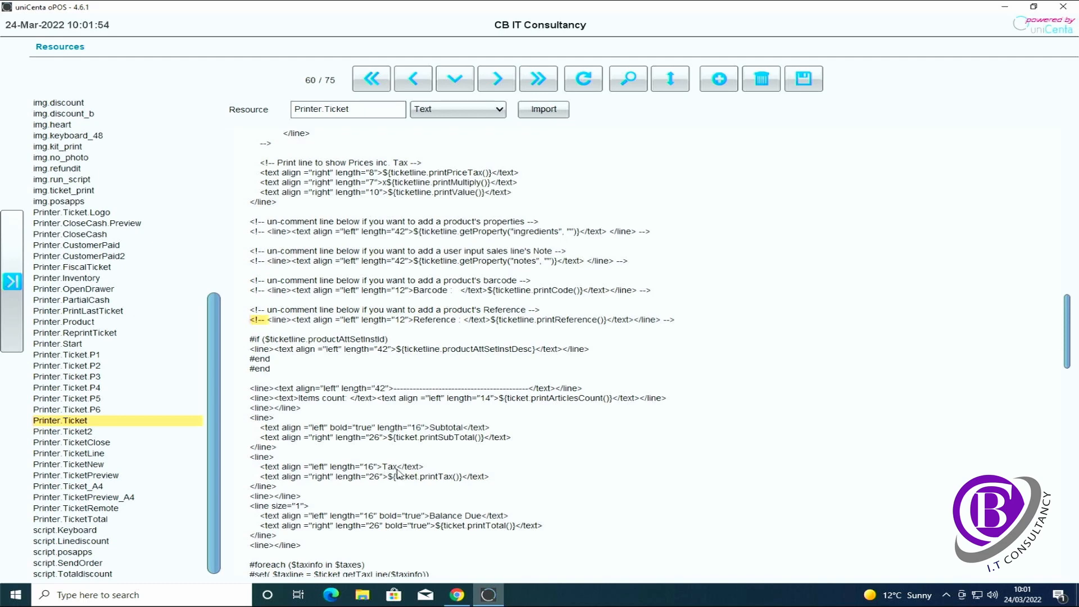
left_click_drag(397, 467, 382, 467)
scroll(492, 525, "down", 2)
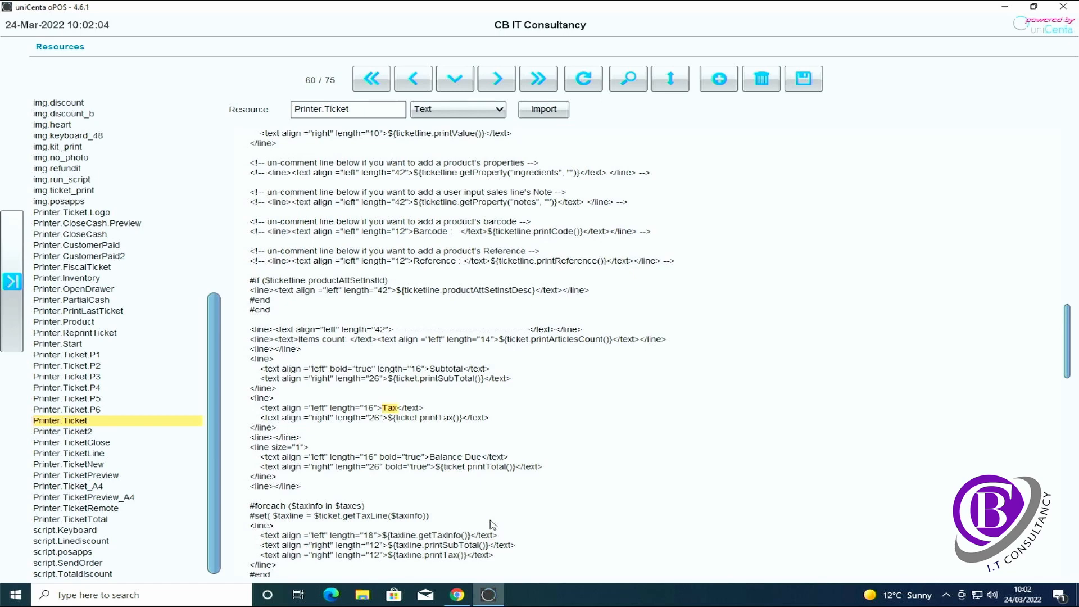
scroll(493, 524, "down", 2)
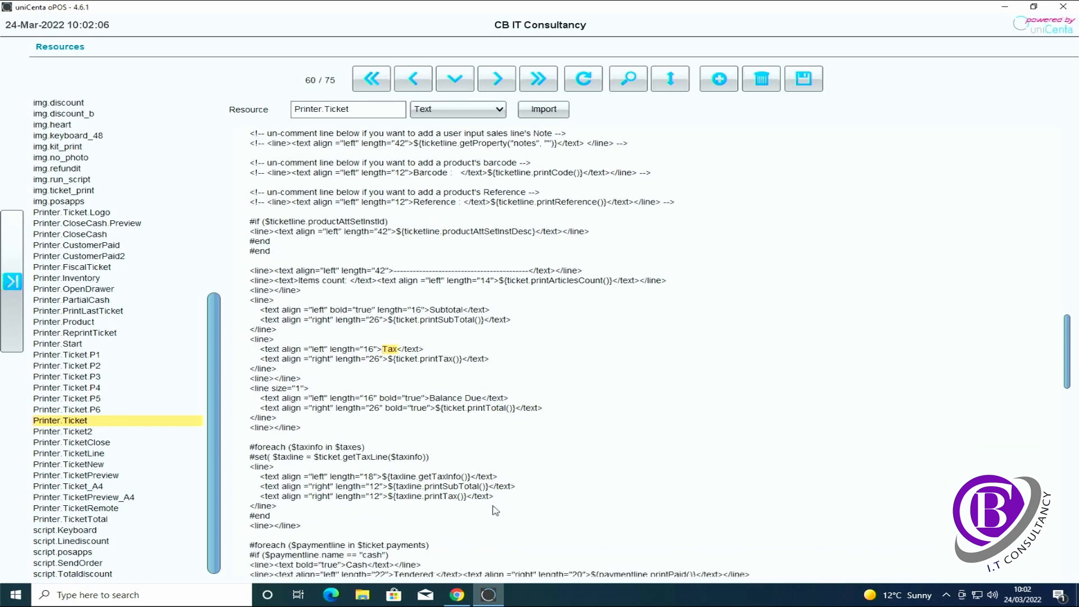
scroll(495, 511, "down", 2)
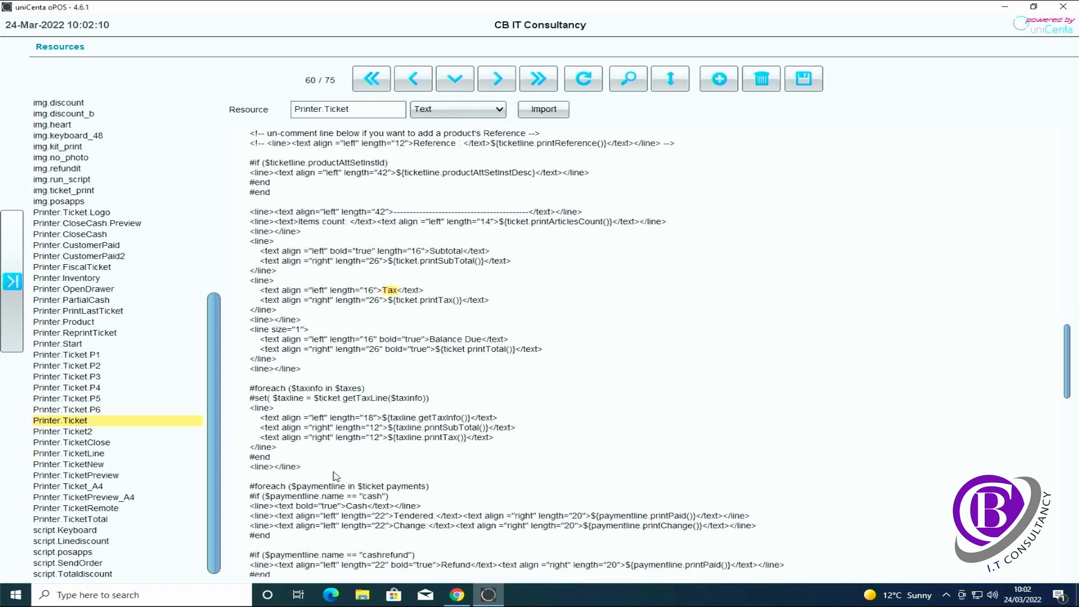
left_click_drag(322, 468, 234, 393)
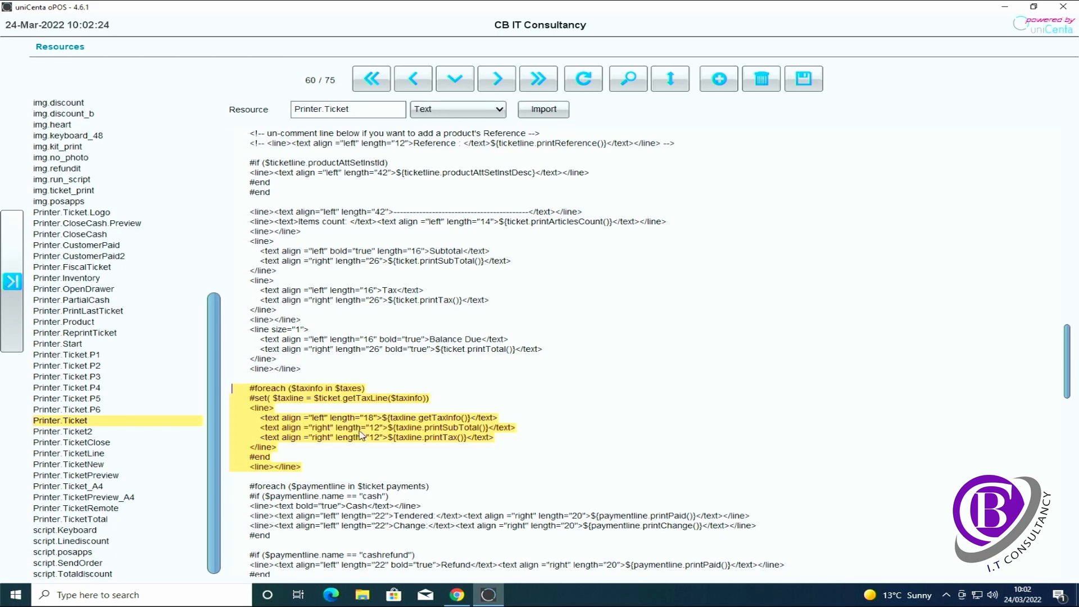
left_click(370, 460)
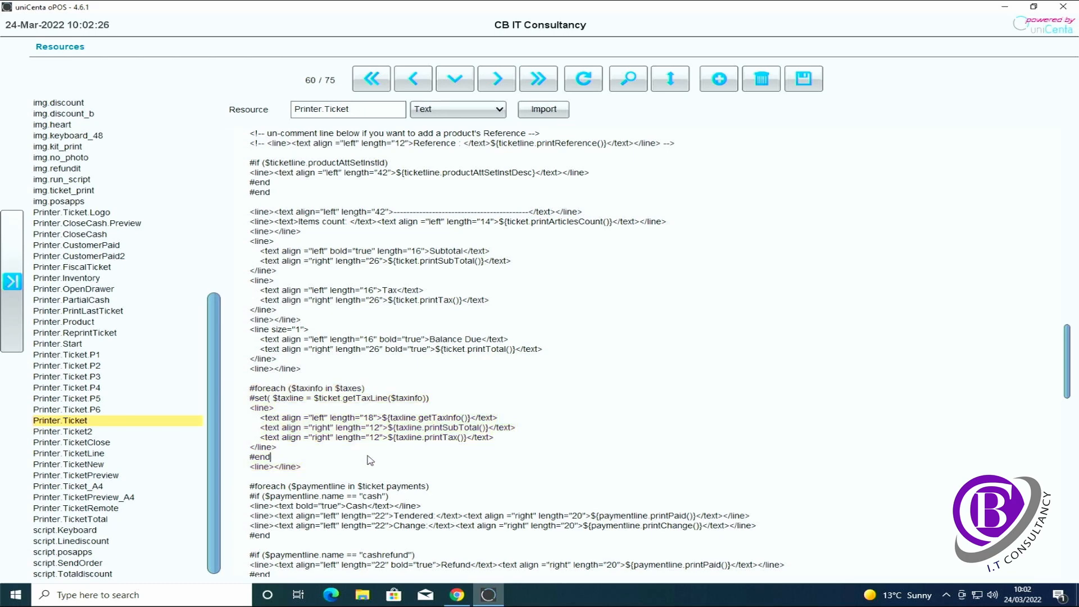
scroll(370, 461, "down", 3)
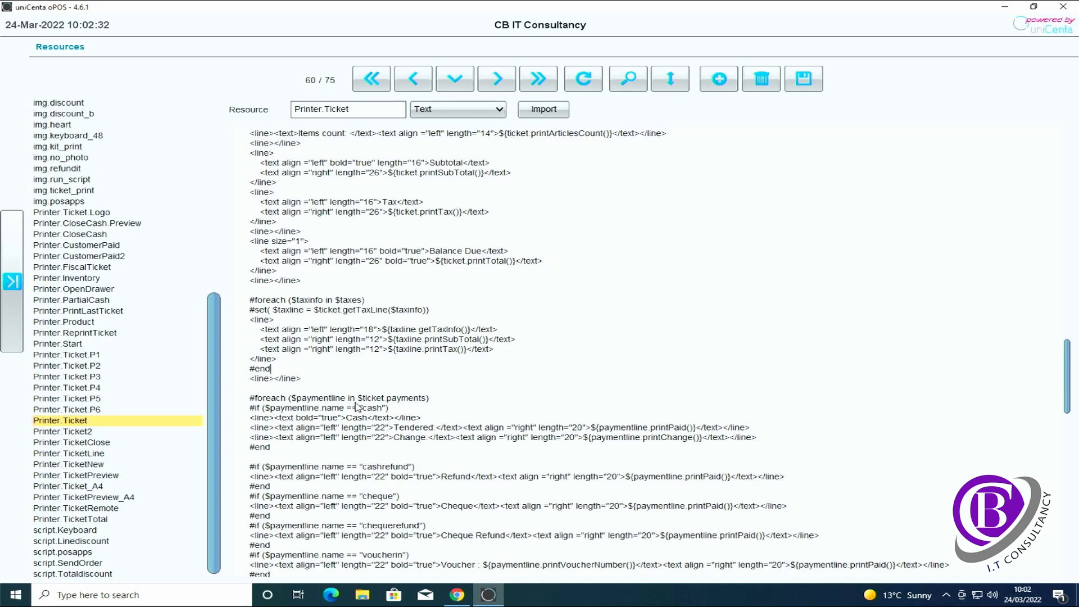
scroll(356, 406, "down", 1)
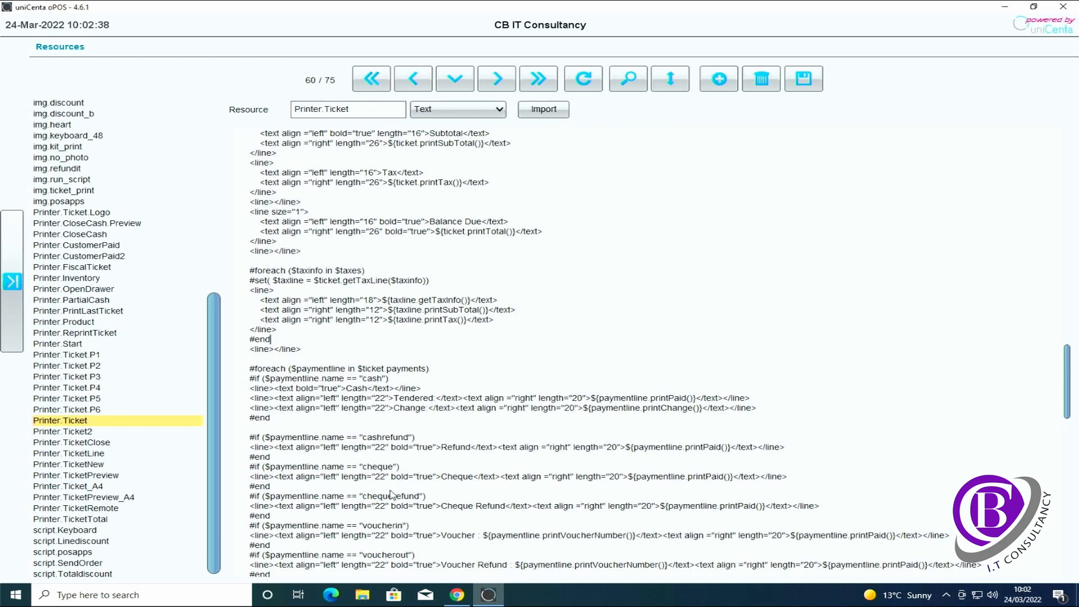
scroll(391, 494, "down", 1)
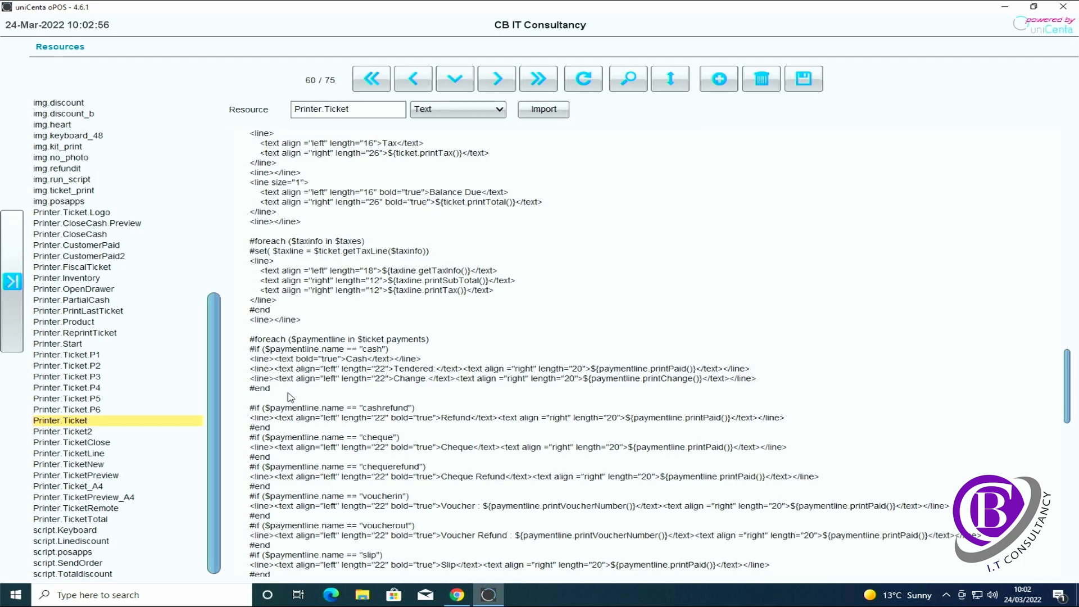
left_click(261, 390)
left_click(282, 390)
scroll(342, 392, "down", 14)
scroll(343, 392, "down", 10)
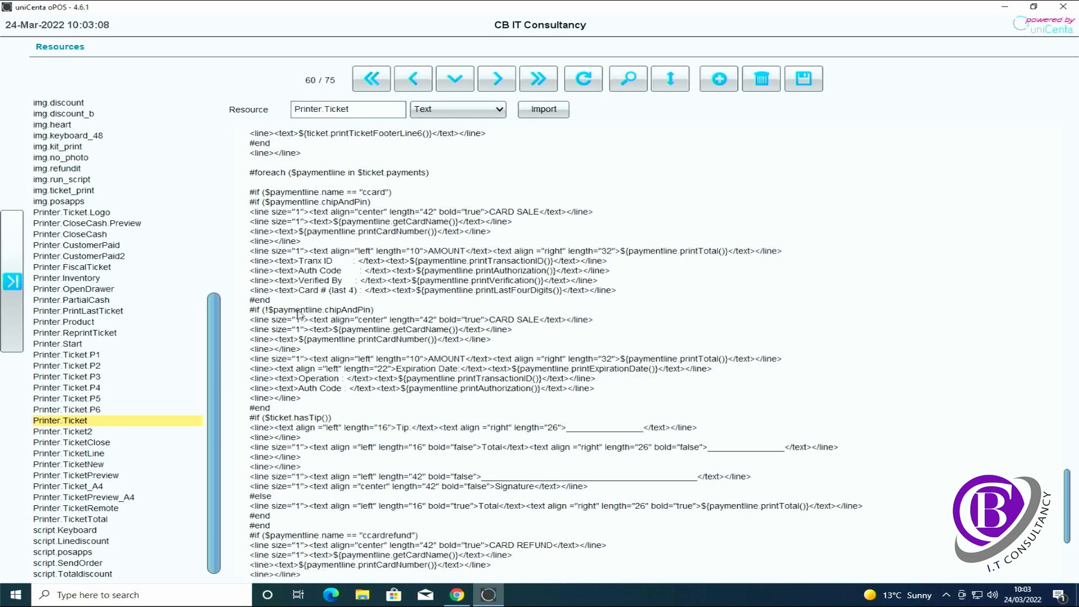
scroll(303, 326, "down", 2)
scroll(315, 345, "down", 3)
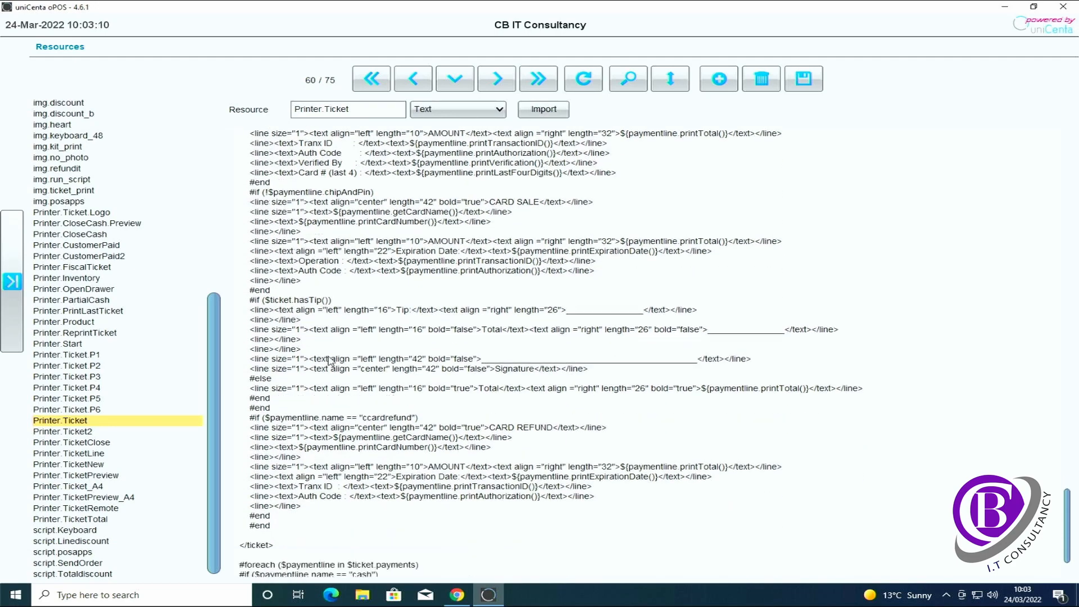
scroll(332, 362, "up", 18)
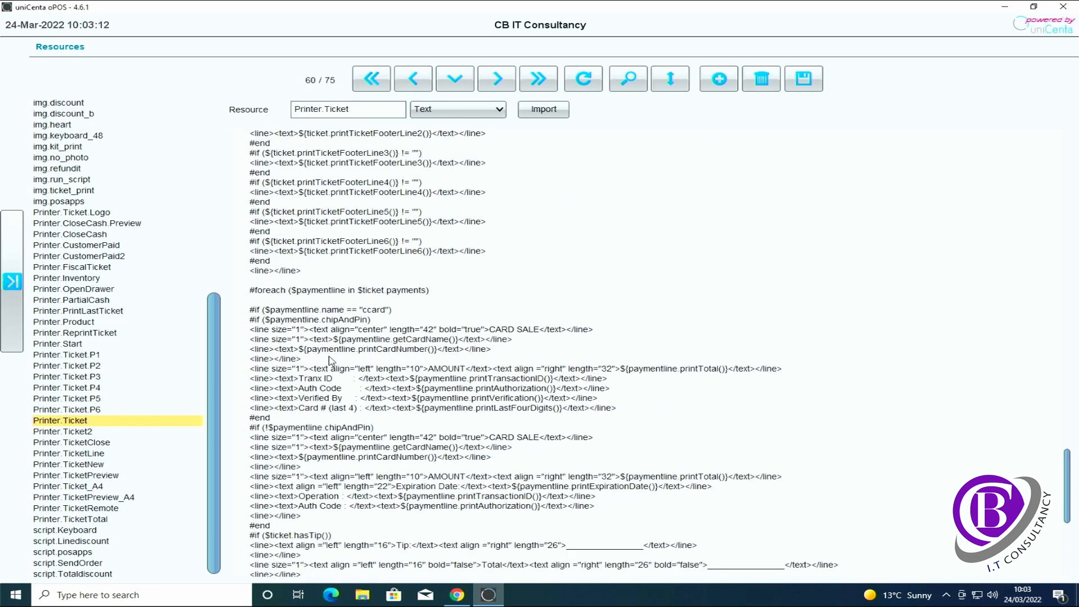
scroll(330, 361, "up", 5)
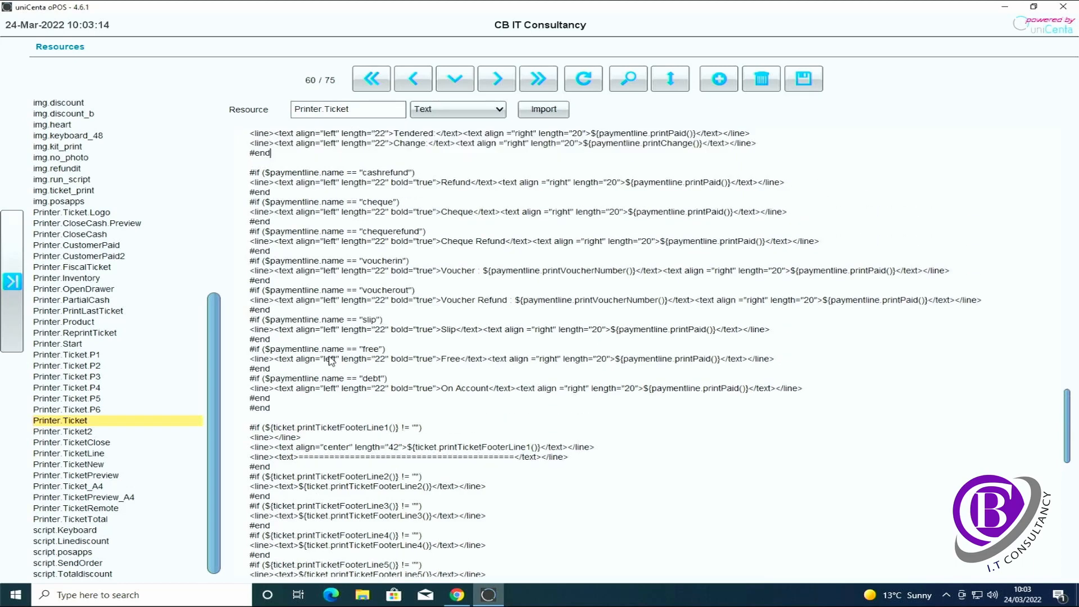
scroll(389, 285, "up", 2)
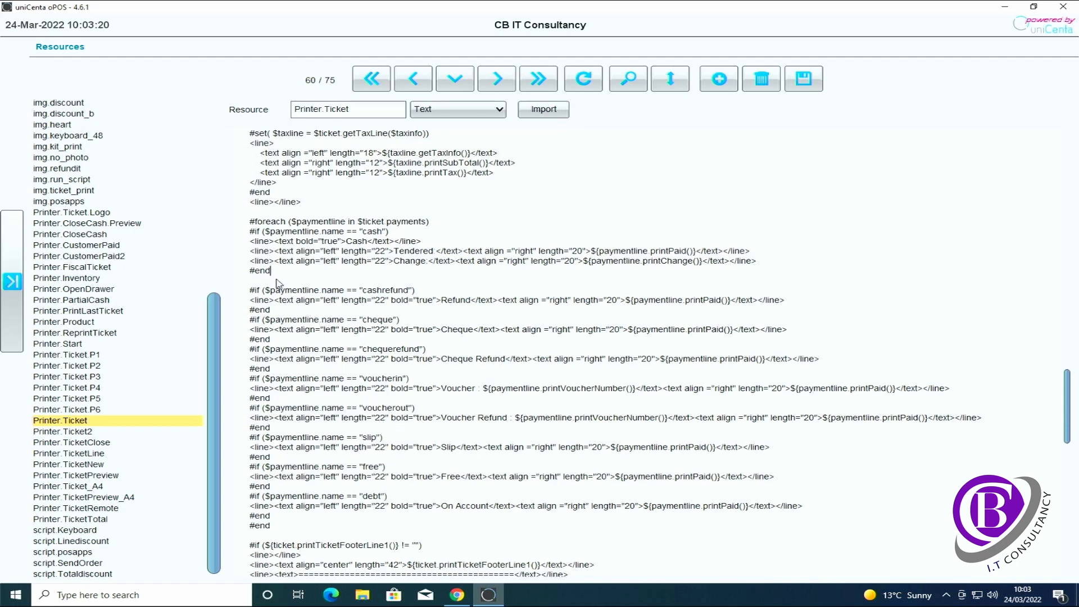
Below the cash block, add an #if ($paymentline.name == ...) card condition followed by a bold 'Card' heading line
left_click(258, 282)
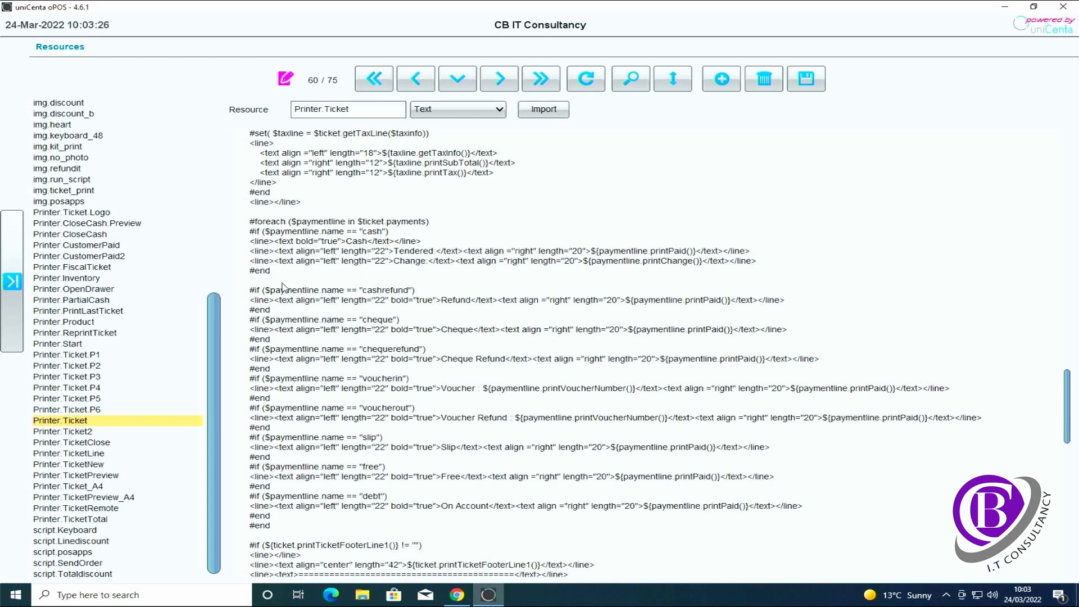
type("#if ($paymentline")
type(".name == \"ccard\")")
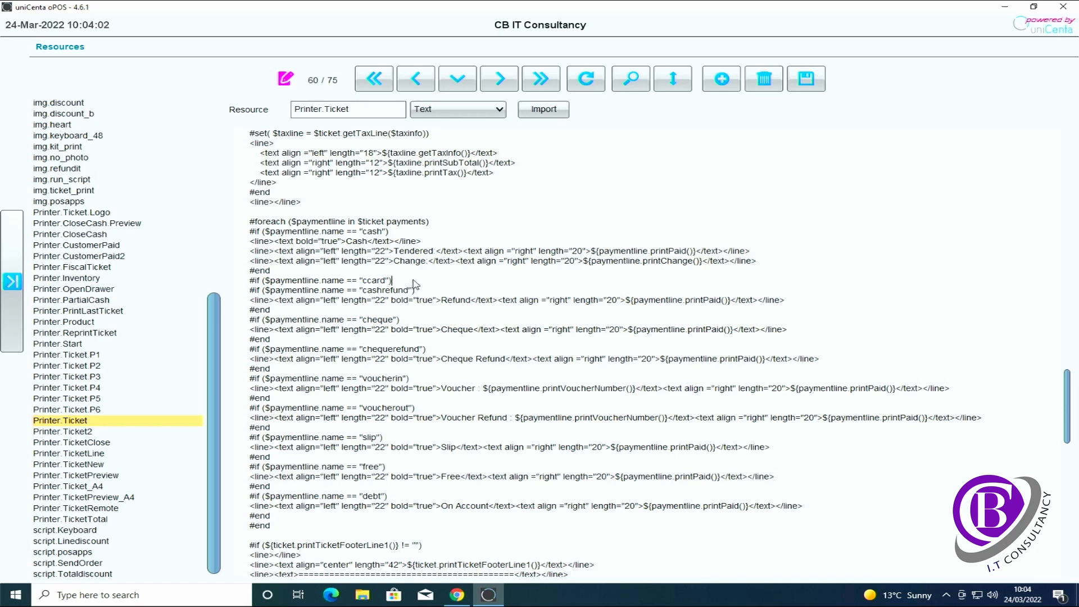
key("Return")
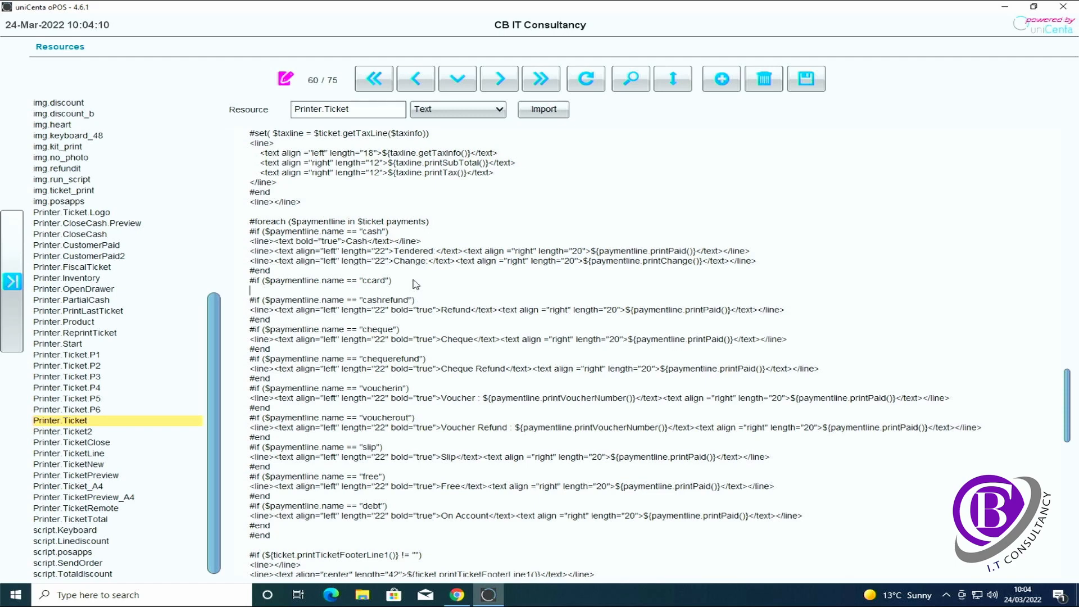
type("<line><text bold=\"true\">Card")
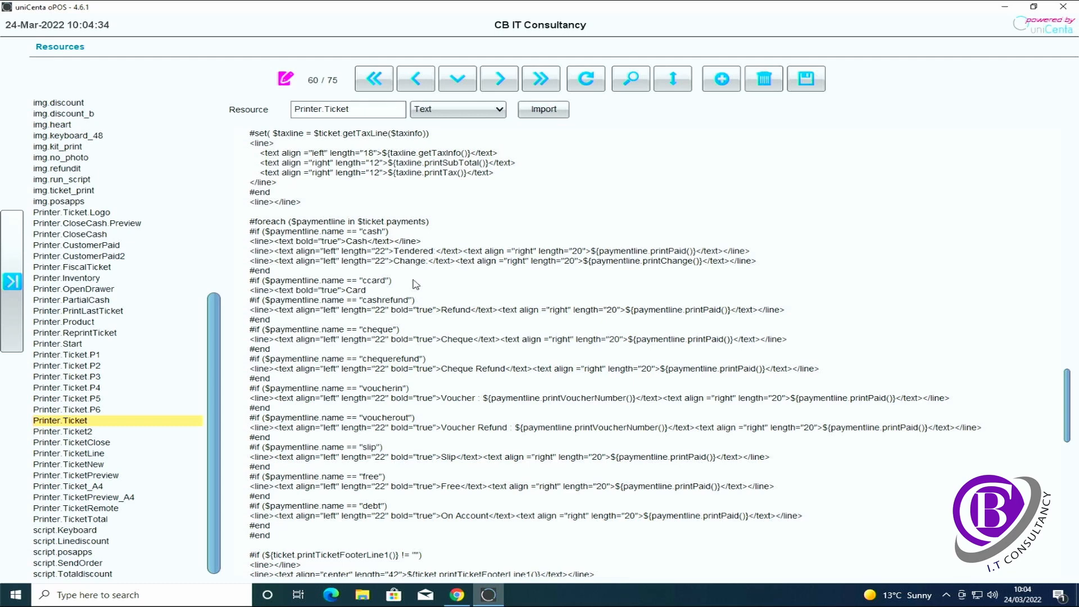
type("</text></line>")
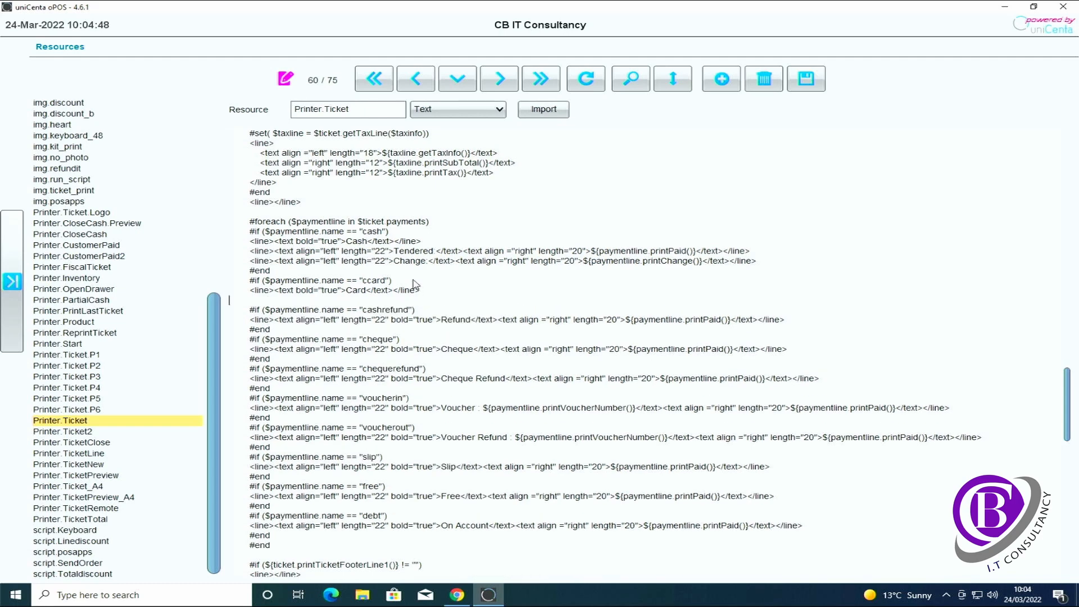
Add an 'AMOUNT:' line printing ${paymentline.printTotal()} under the Card heading, then close the block with #end
key("Return")
type("<line><text")
type("align=\"left\" length")
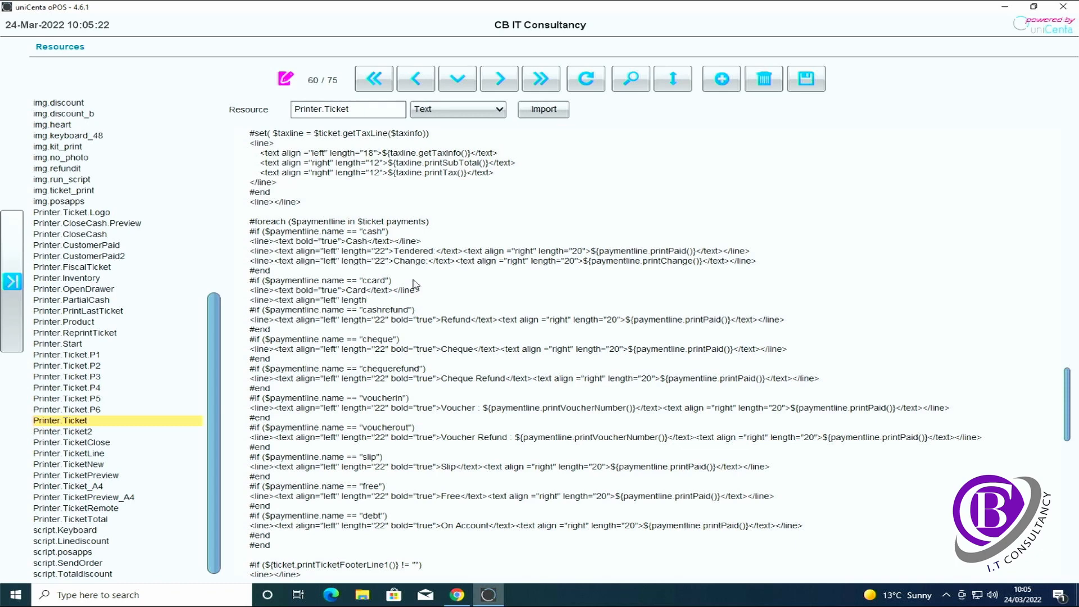
type("=\"22\"")
type(">")
type("AMOUNT")
type(":")
type("</")
type("text")
type("><")
type("text")
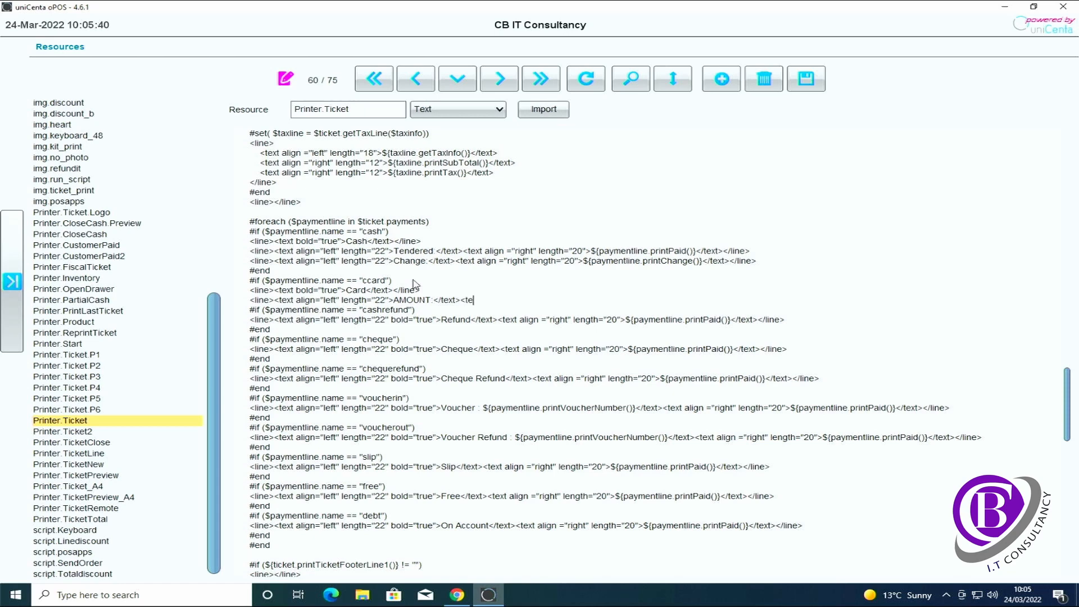
type(" align =\"right\"")
type("length=\"20\">")
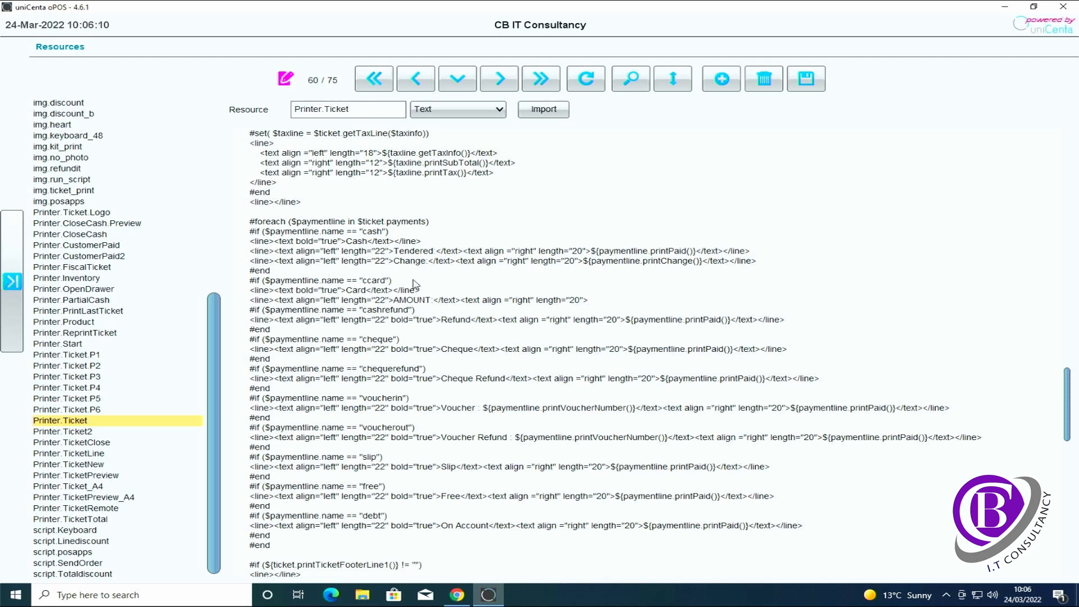
type("${paymentline.printTotal")
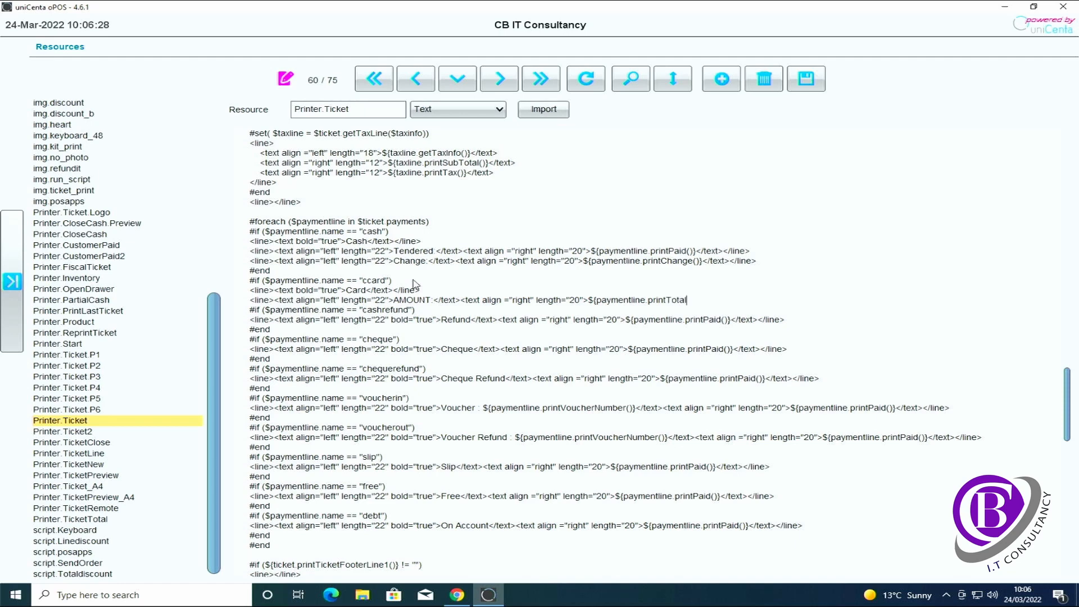
type("()}</text></line>")
key("Return")
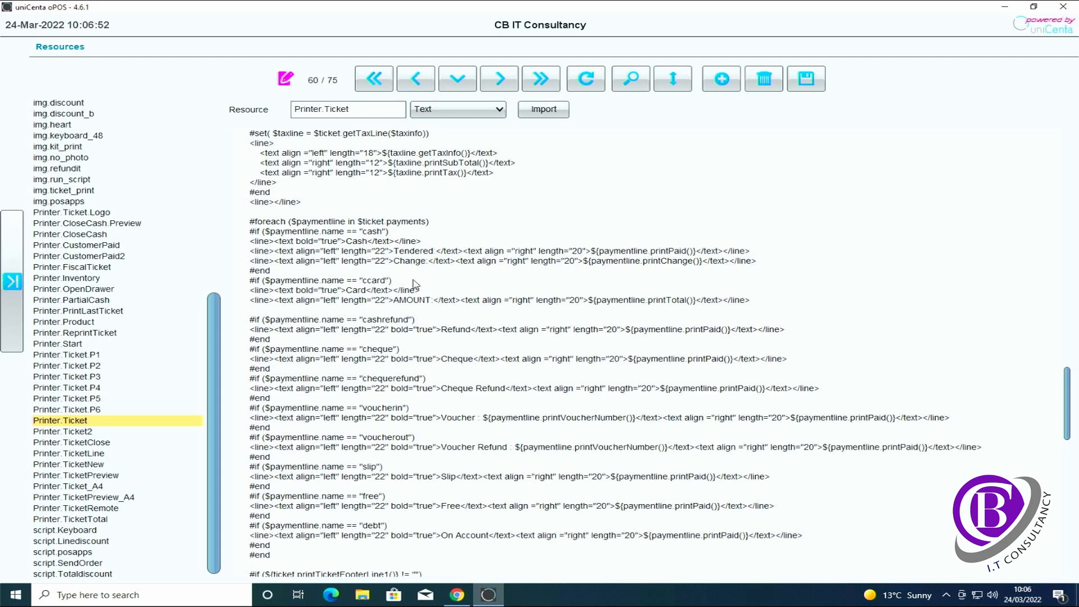
type("#end")
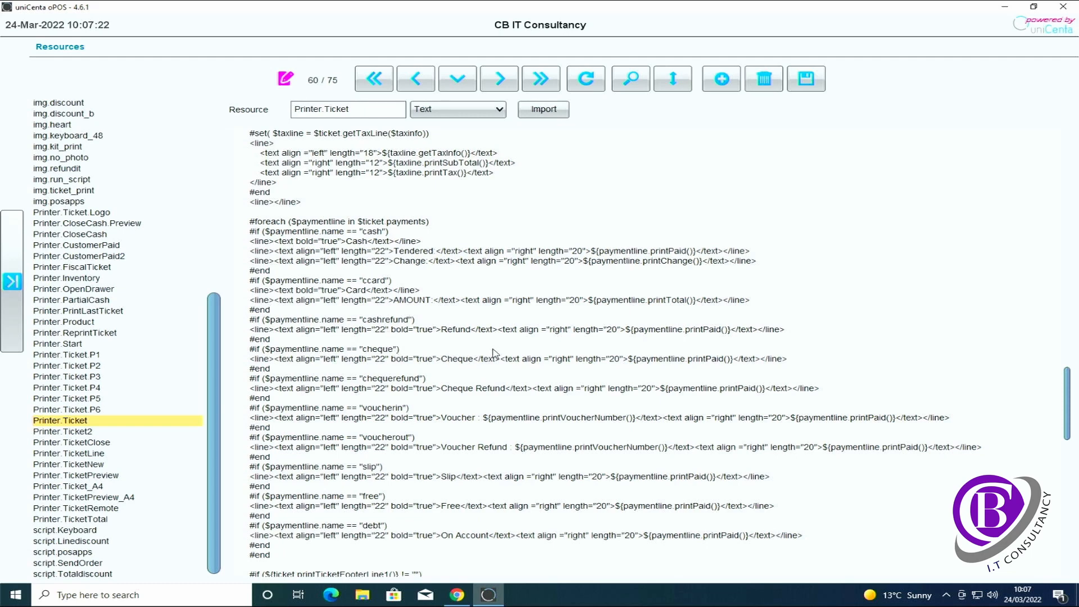
Select the card sale code from the ccard #if line down to just before the ccardrefund block
scroll(494, 353, "down", 2)
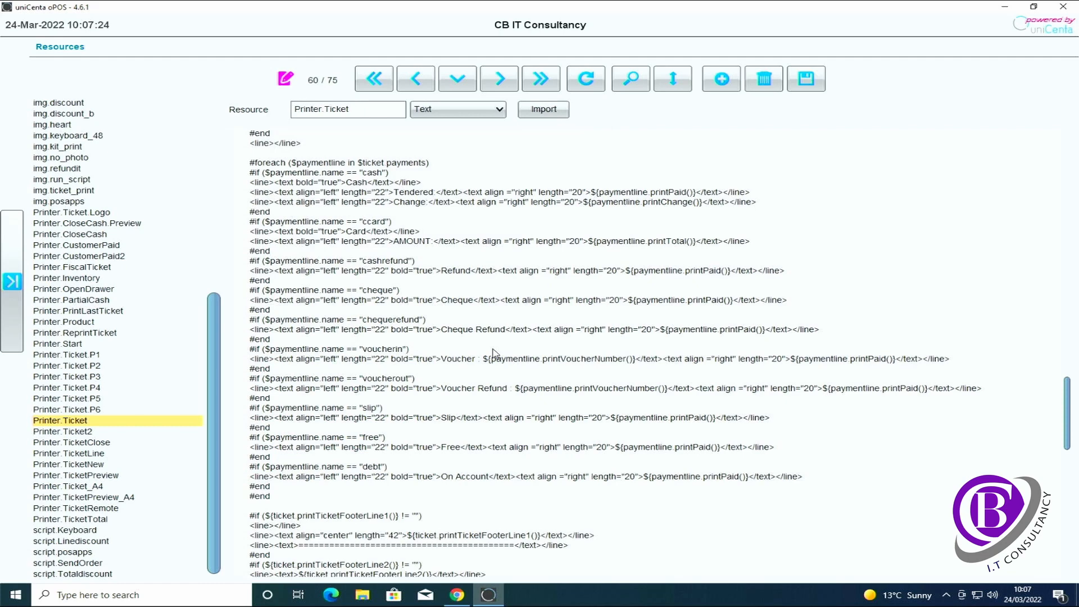
scroll(494, 353, "down", 4)
scroll(494, 353, "down", 9)
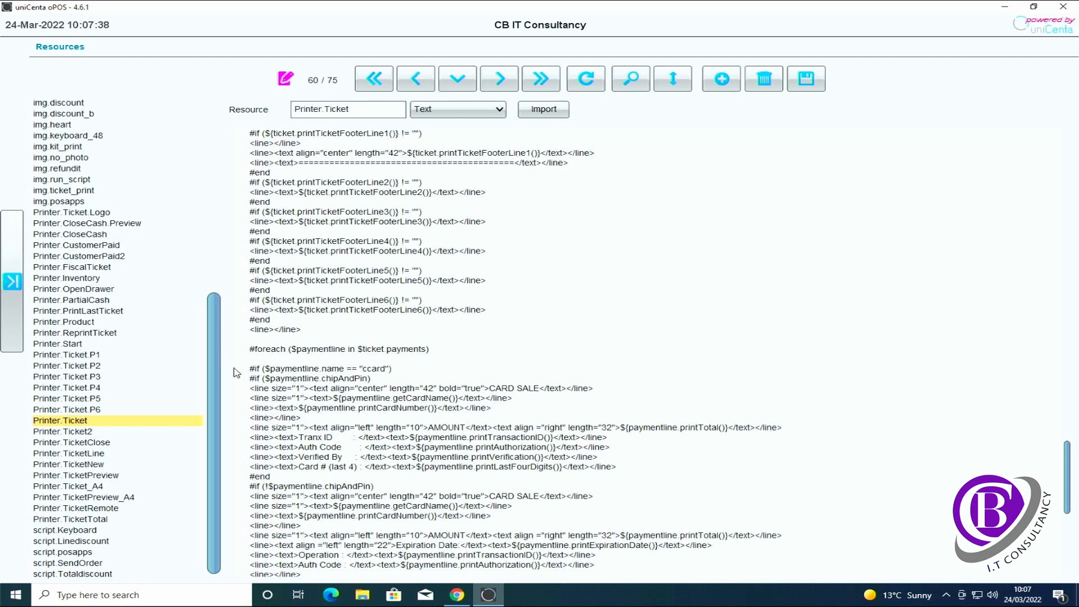
left_click_drag(238, 370, 450, 418)
scroll(533, 565, "down", 3)
scroll(553, 553, "down", 5)
scroll(581, 519, "down", 2)
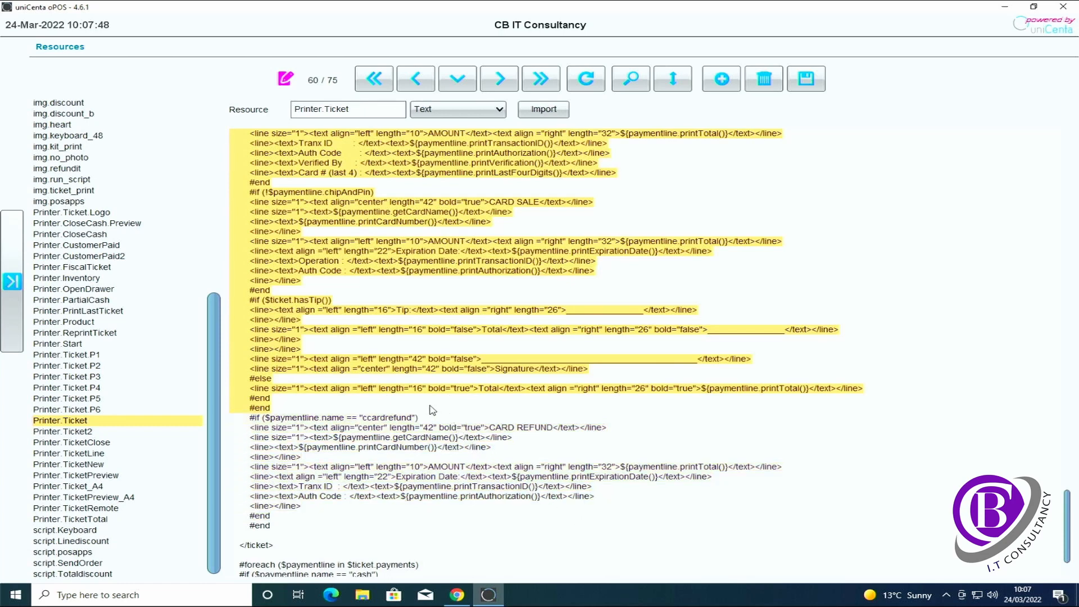
left_click_drag(432, 409, 431, 400)
Delete the selected card sale block and align the remaining #end line with the card refund section
key("Delete")
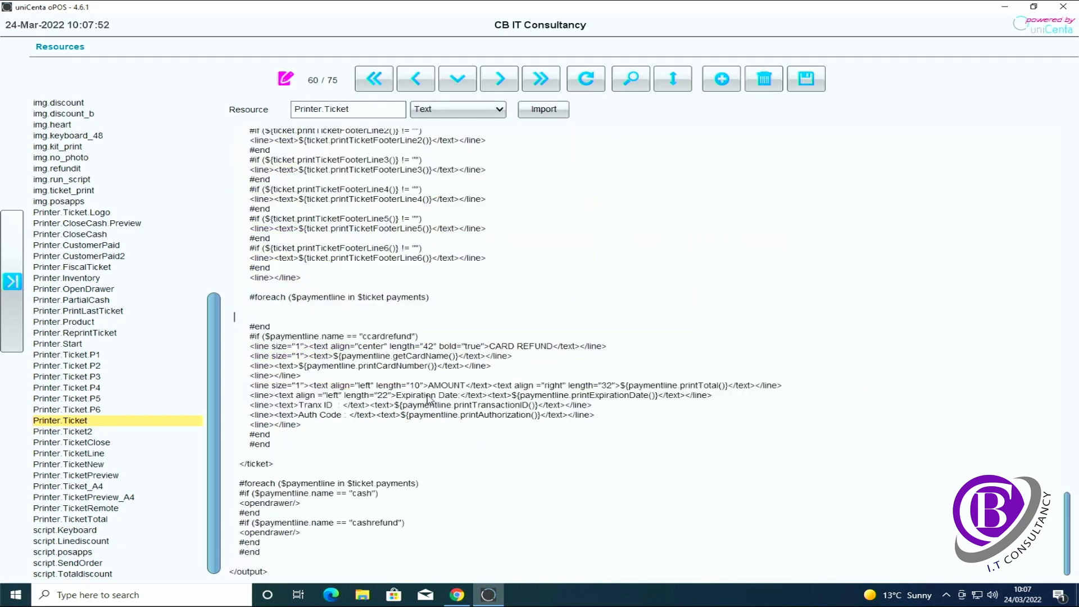
key("Delete")
key("Delete")
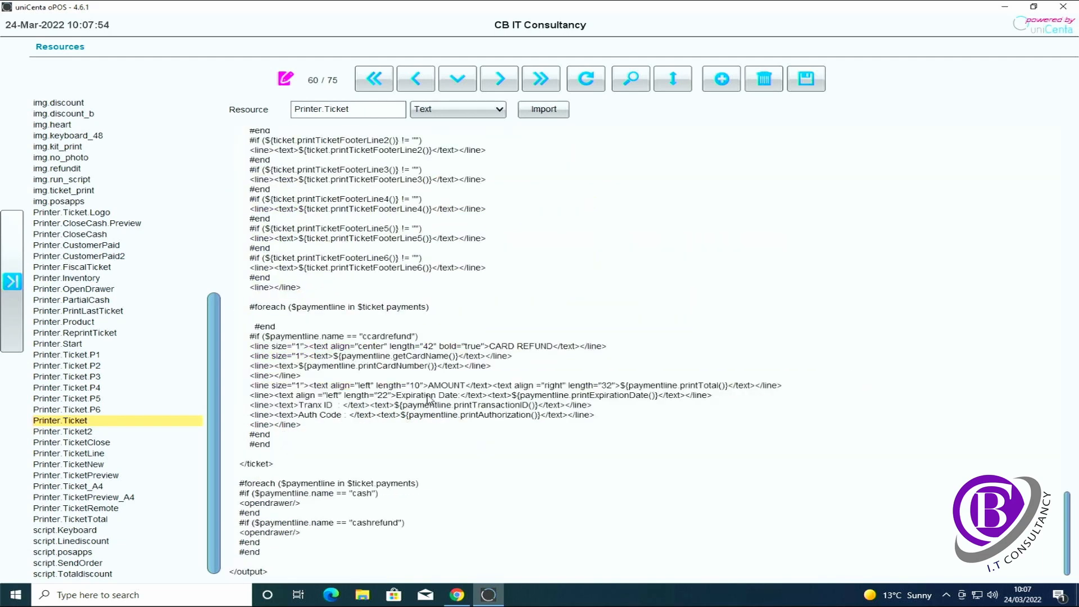
key("Delete")
left_click(274, 326)
left_click_drag(273, 326, 246, 307)
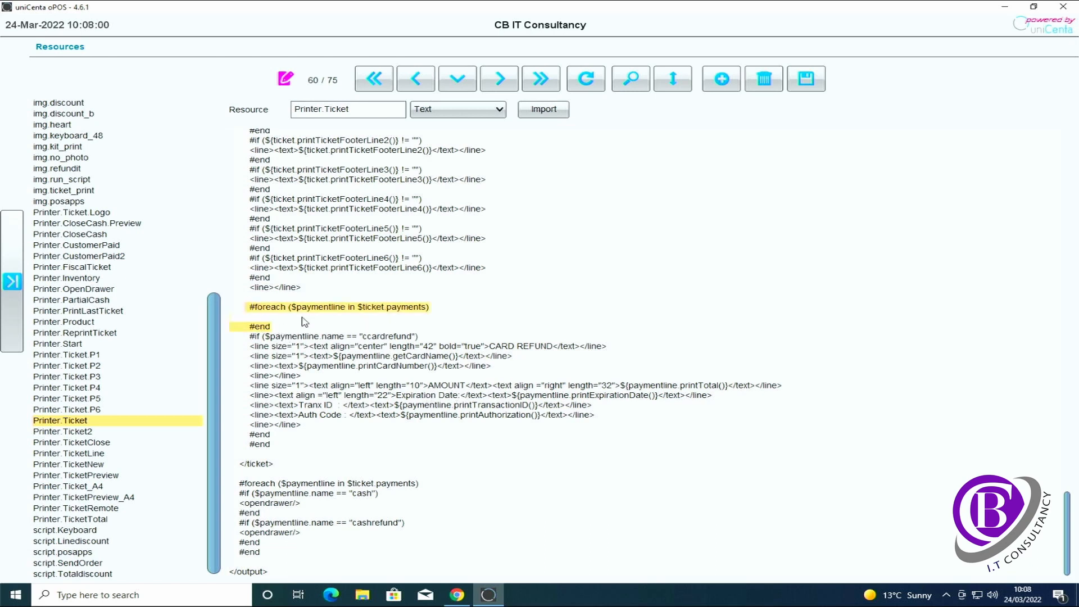
left_click(315, 330)
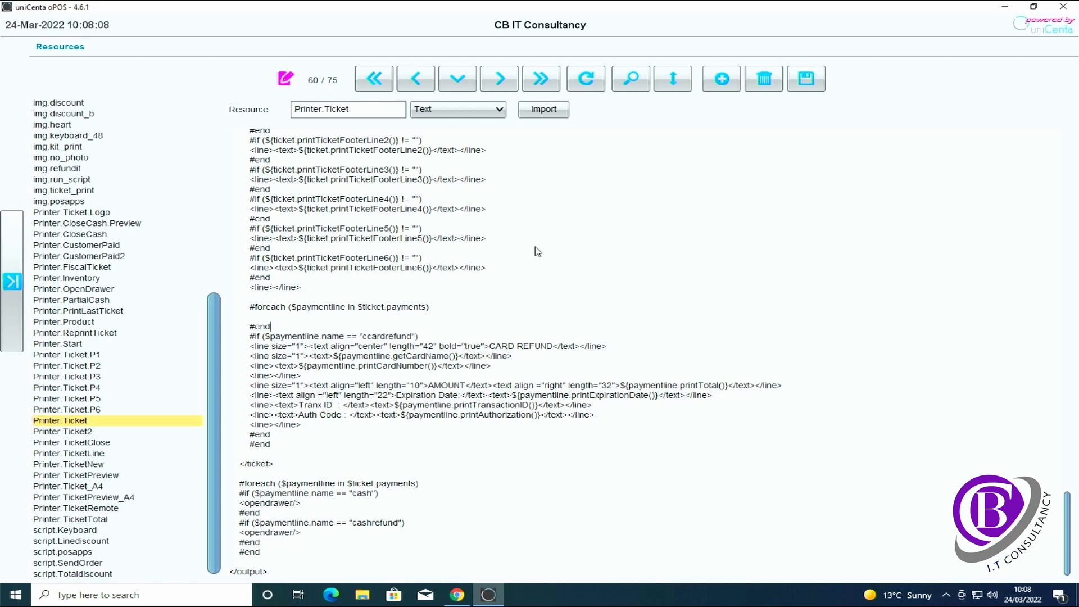
scroll(533, 253, "up", 5)
scroll(533, 253, "up", 4)
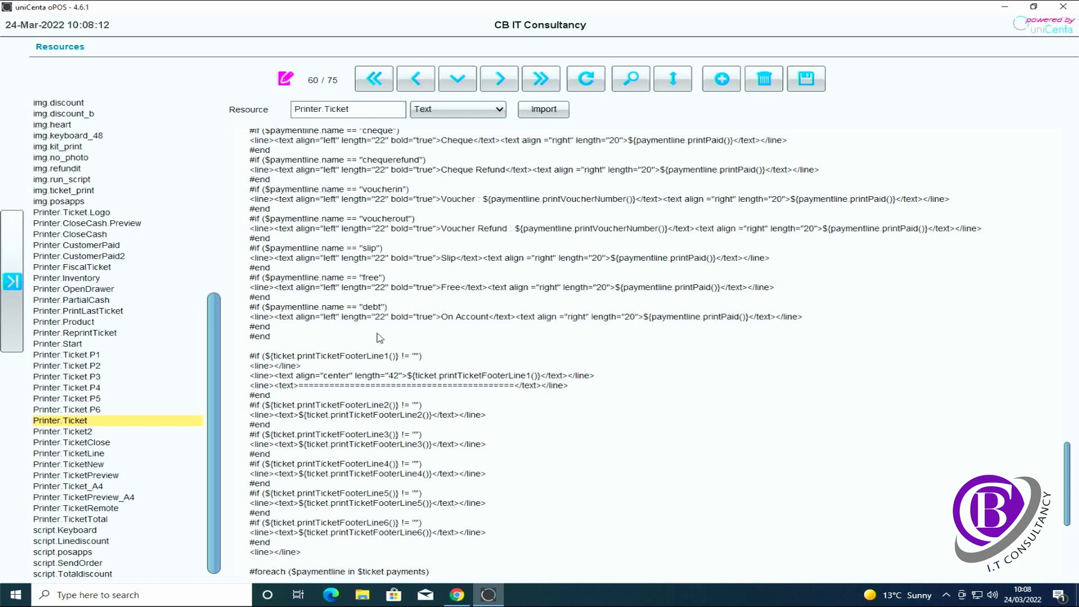
scroll(376, 336, "down", 2)
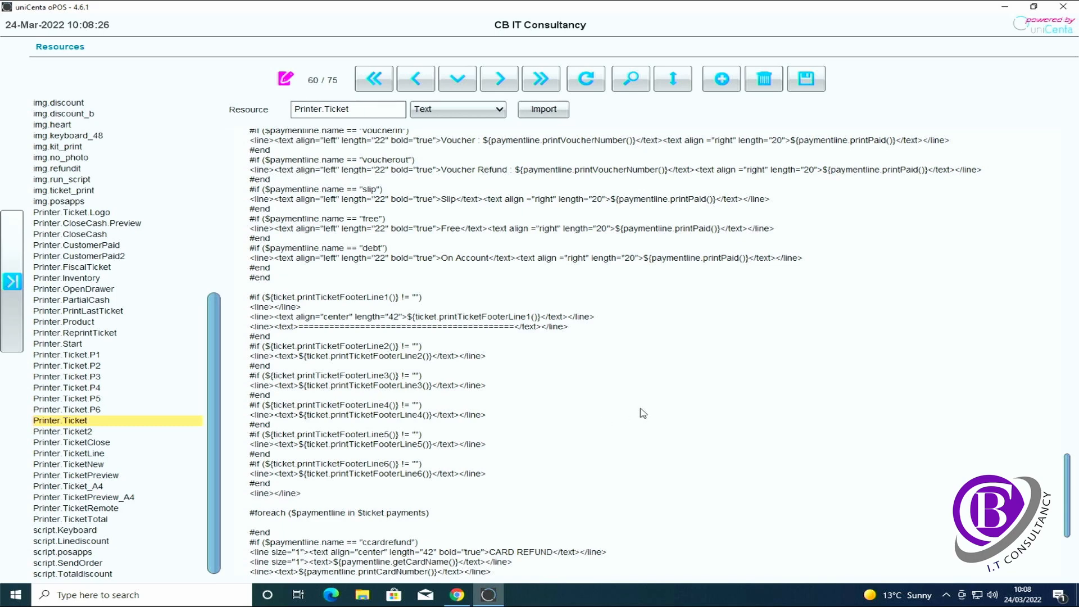
scroll(643, 413, "down", 2)
scroll(643, 413, "down", 3)
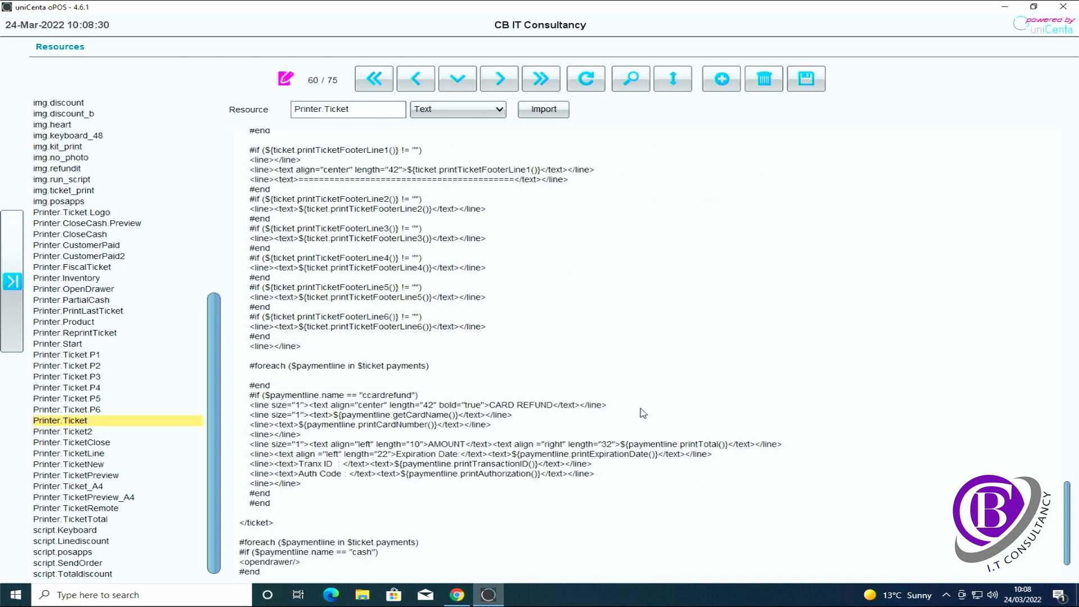
scroll(643, 413, "down", 2)
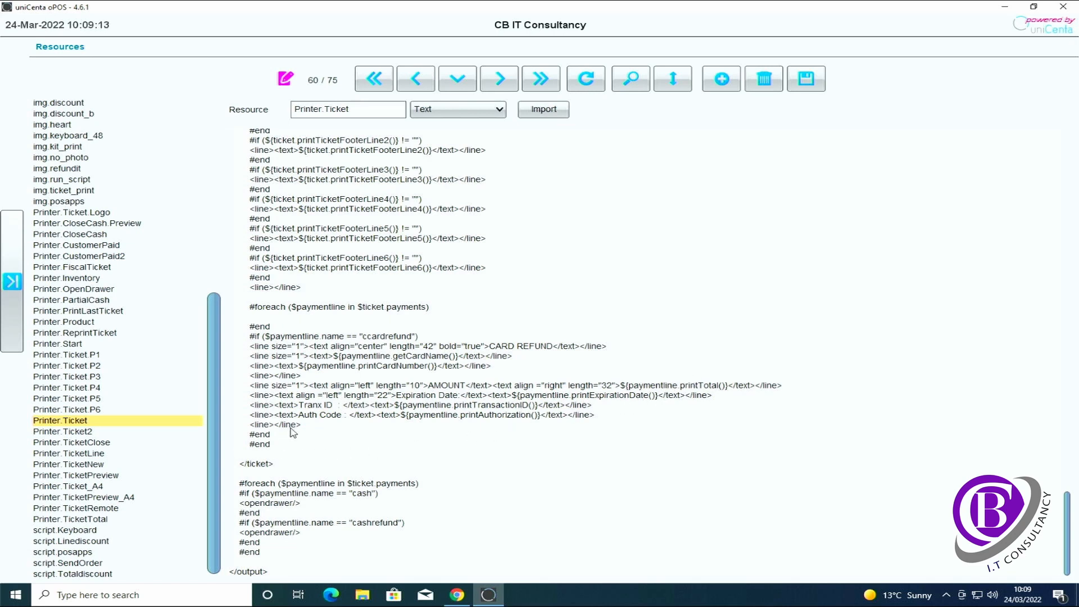
Save the edited Printer.Ticket template
key("ctrl+a")
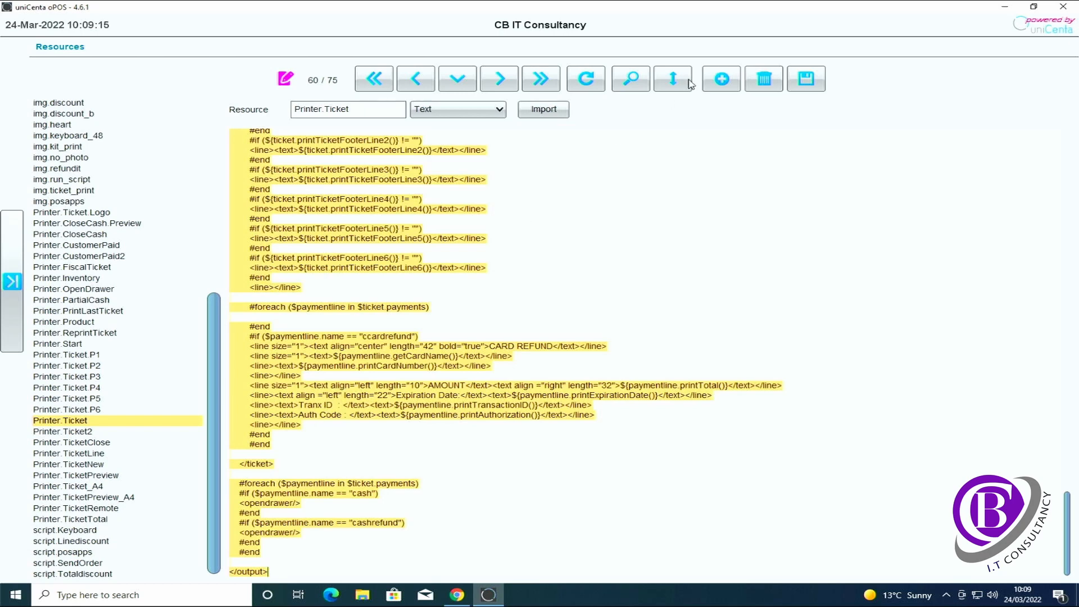
left_click(806, 78)
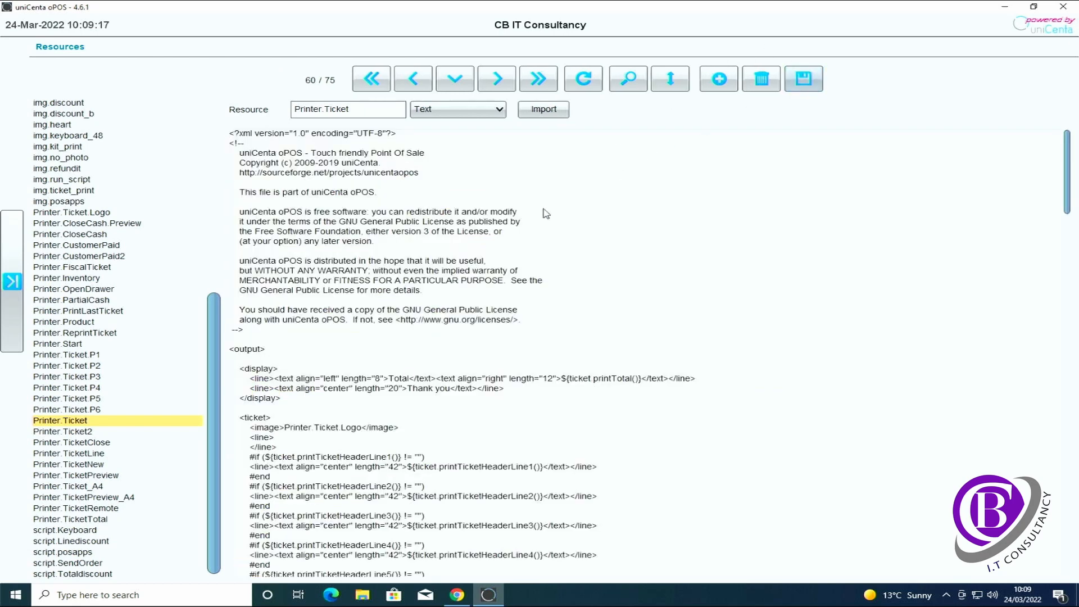
key("ctrl+a")
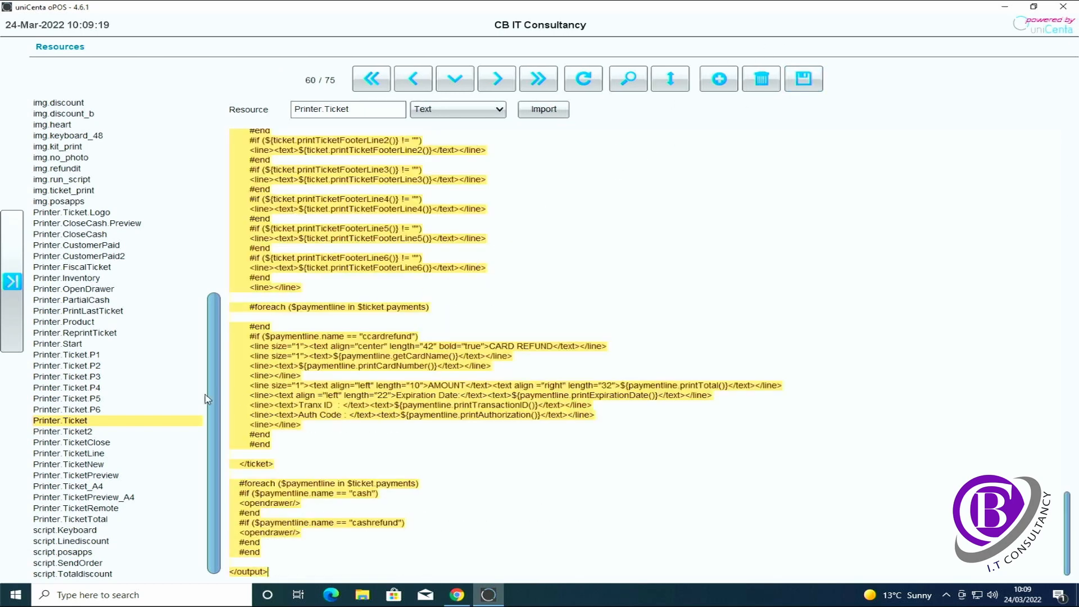
Look through the Printer.ReprintTicket, Printer.PrintLastTicket and Printer.Start templates, then go to the Sales screen
left_click(90, 334)
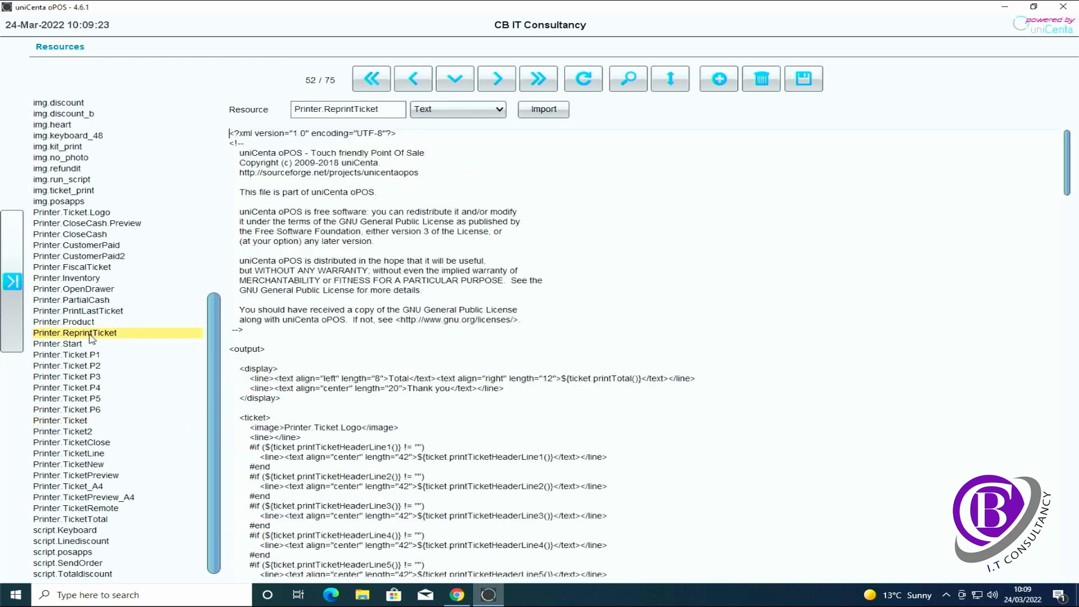
left_click(110, 314)
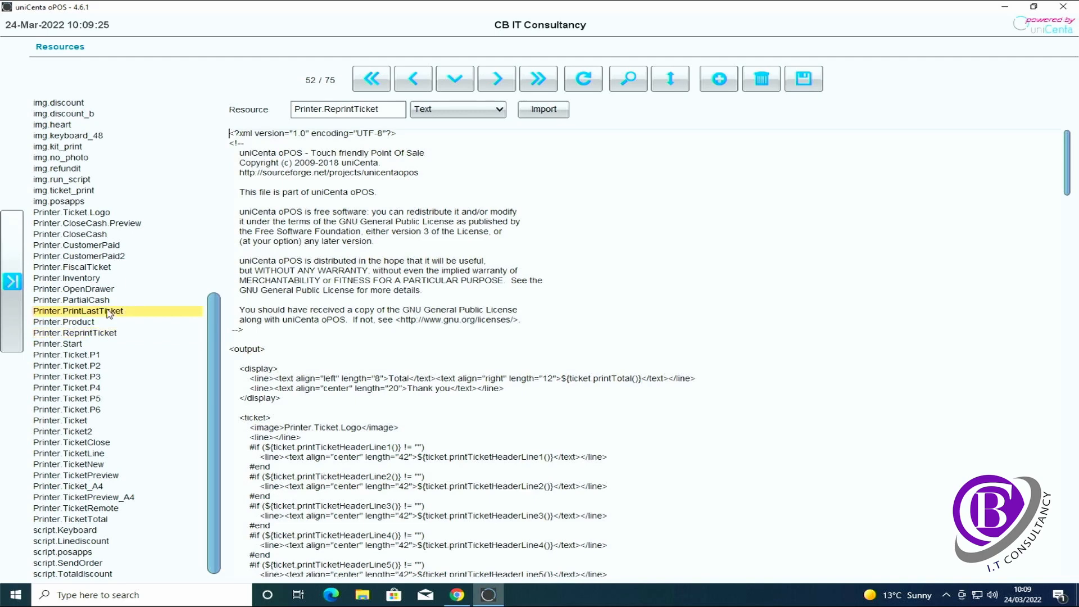
left_click(97, 336)
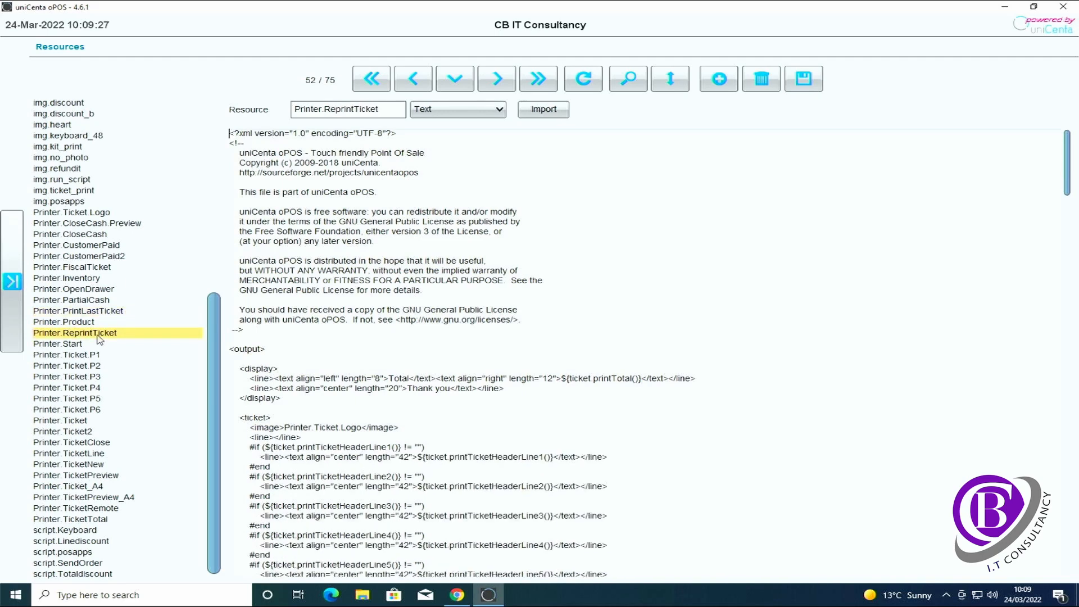
left_click(110, 314)
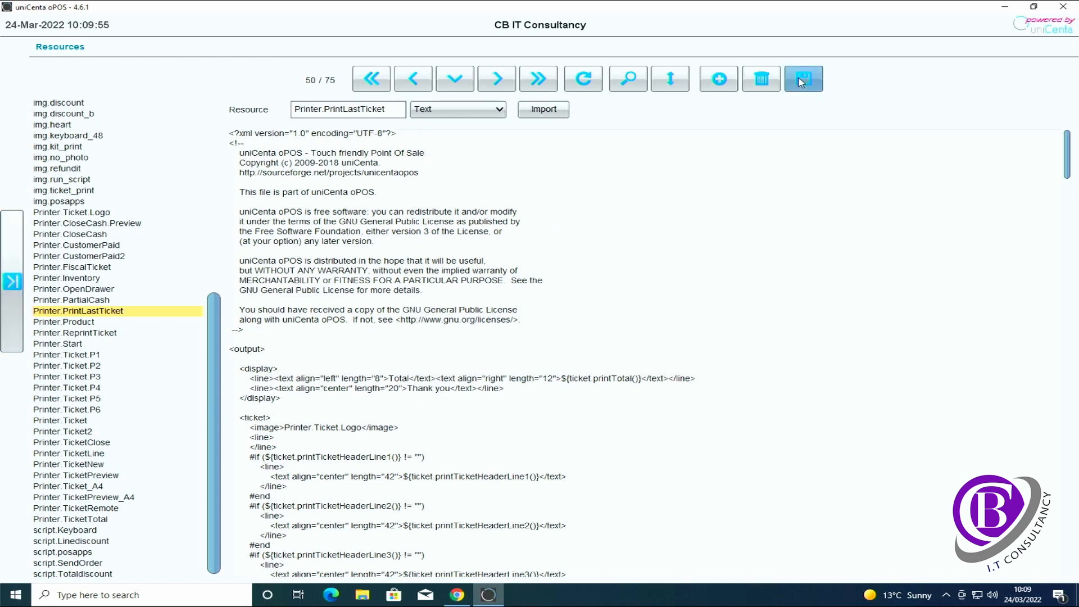
left_click(71, 344)
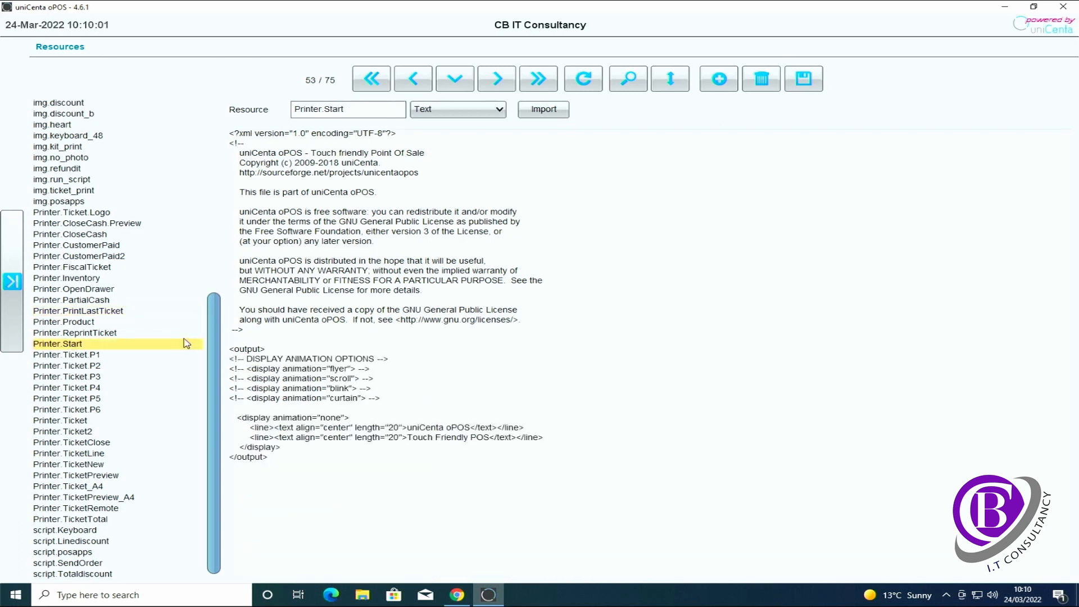
left_click(14, 284)
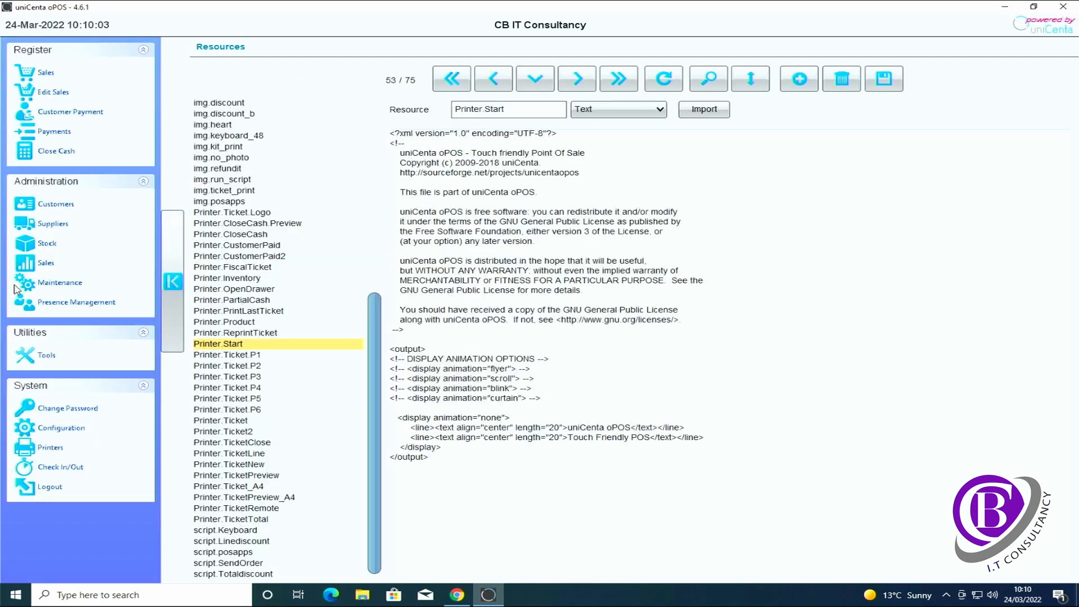
left_click(45, 75)
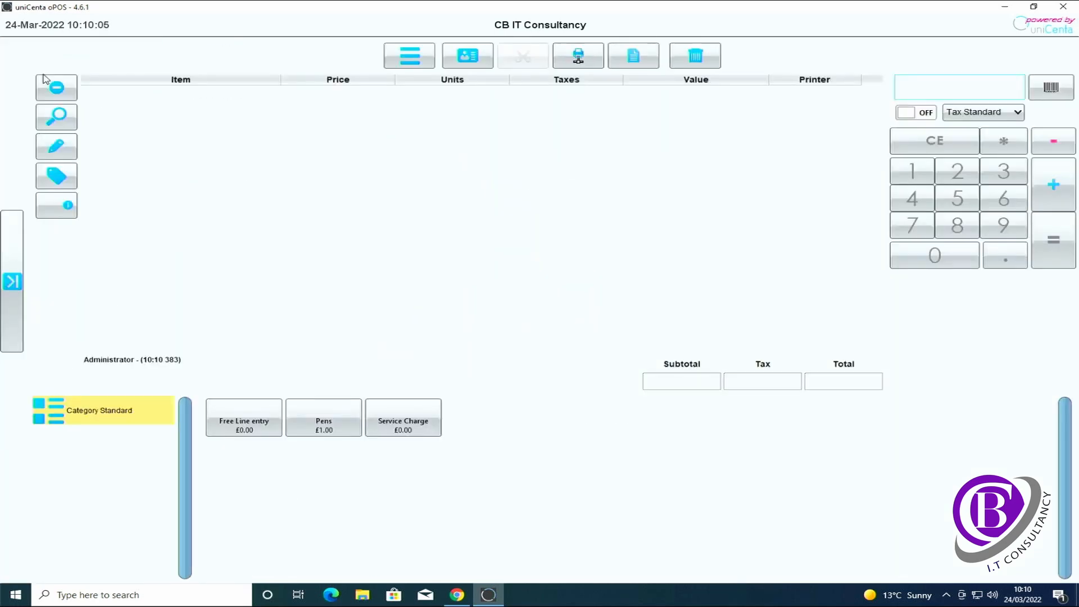